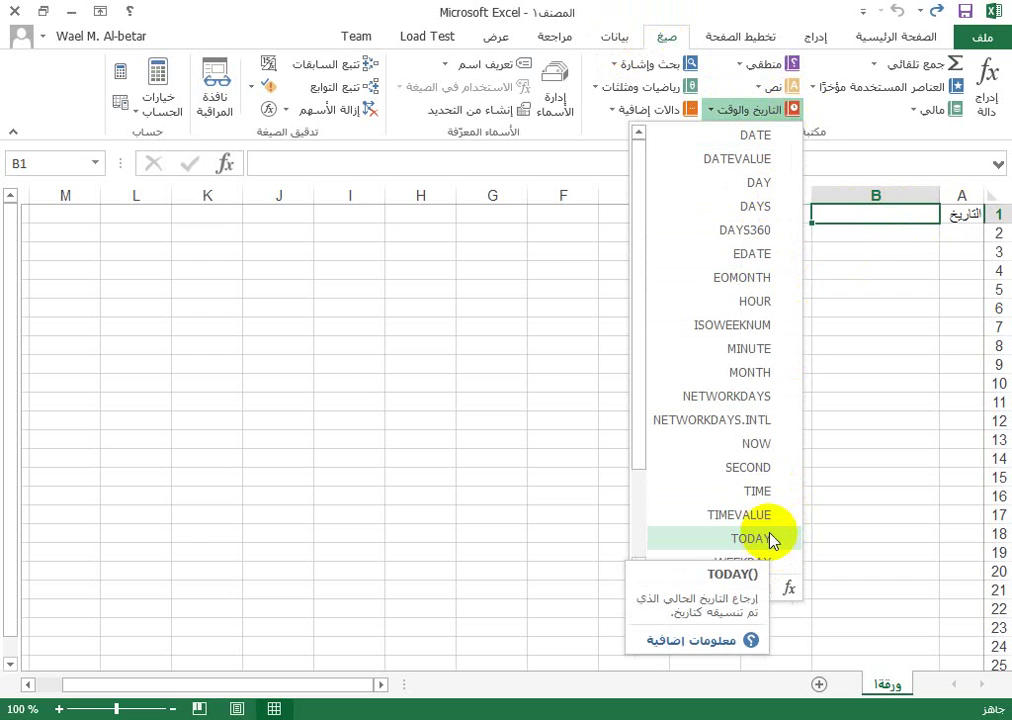
Insert the NOW function without arguments into cell B1 and make column B narrower than its date and time
click(772, 446)
click(510, 403)
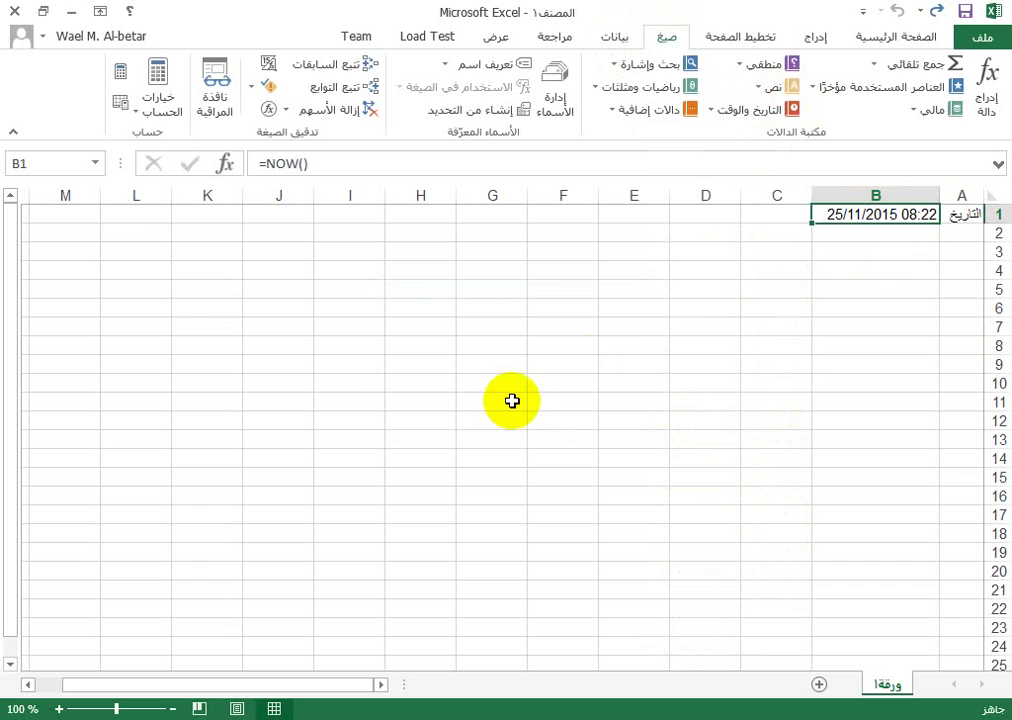
drag(811, 195, 856, 195)
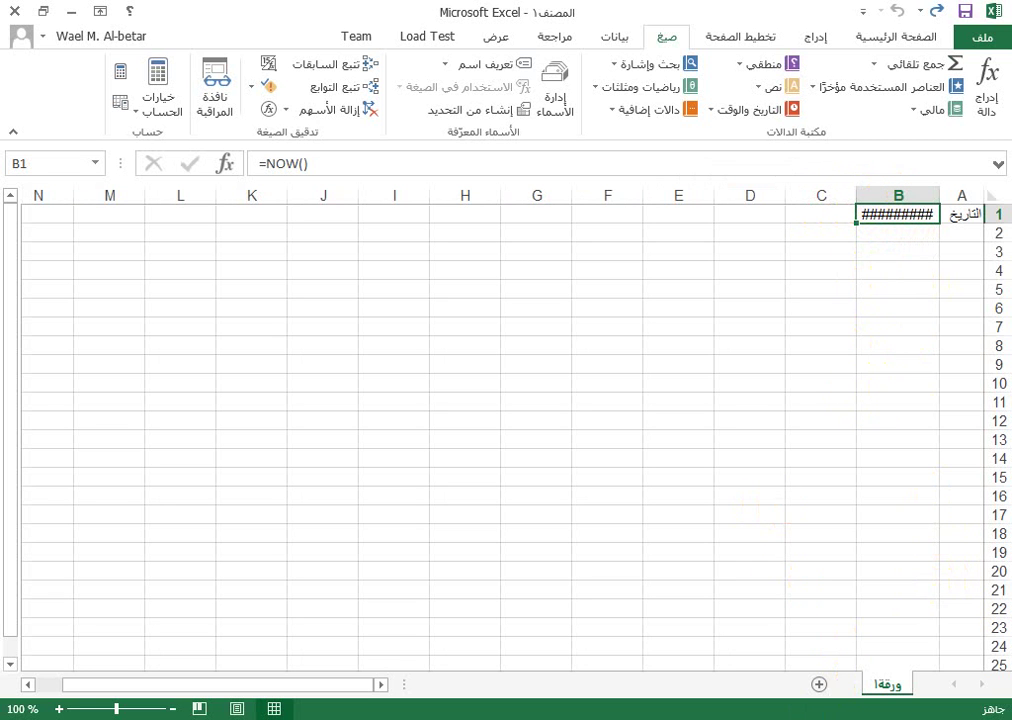
Launch WordPad by running the command wordpad
key(super+r)
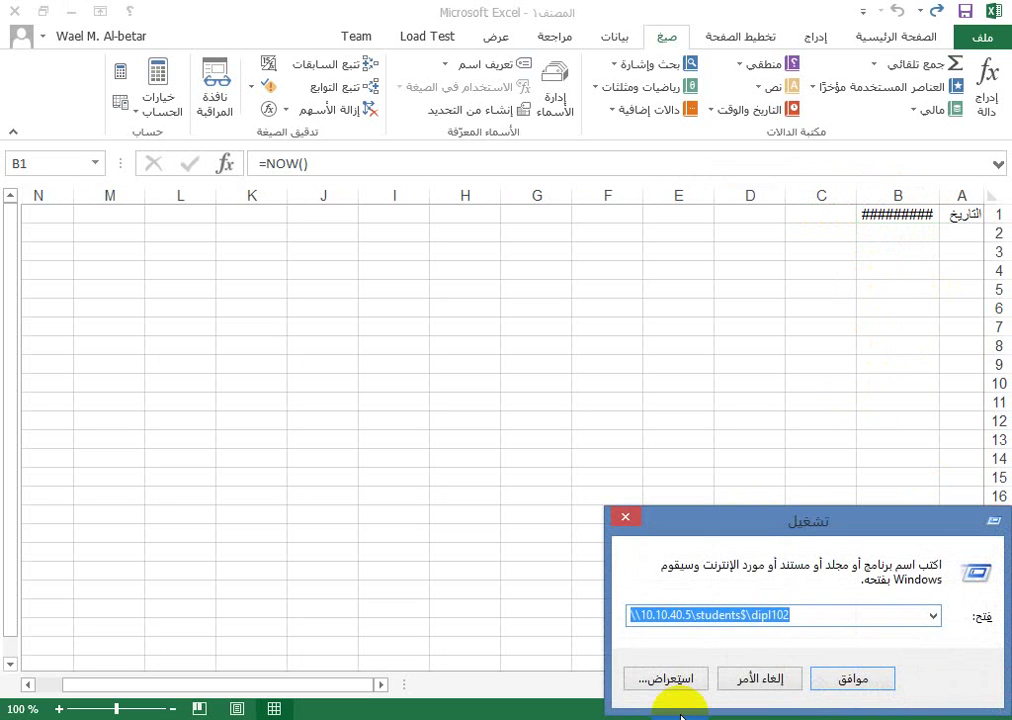
key(Down)
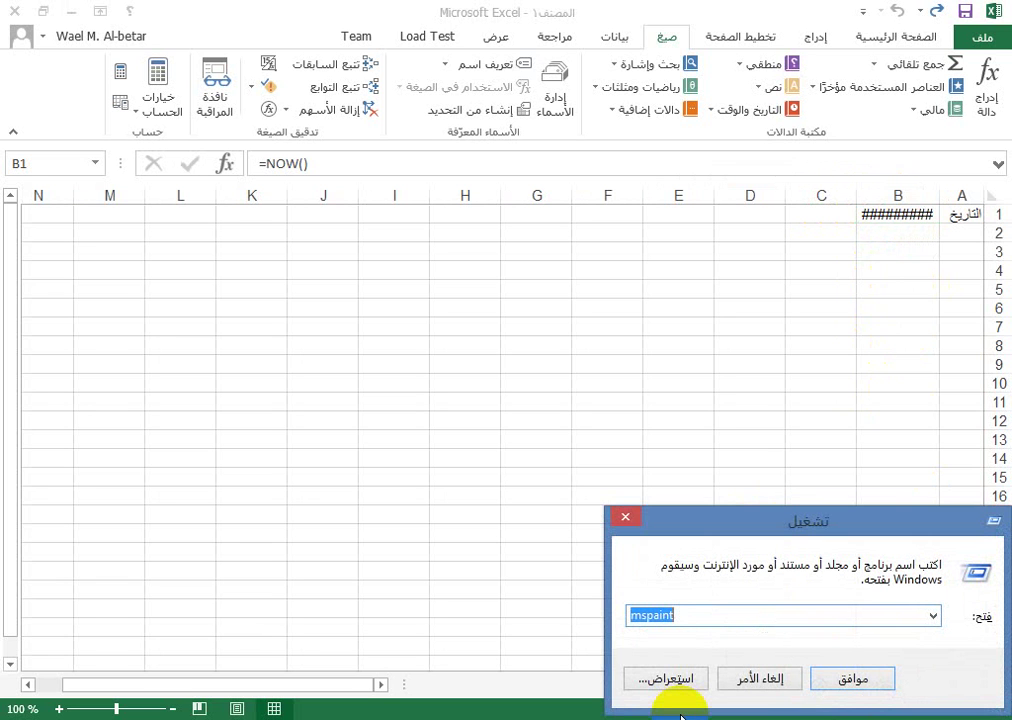
text(ىخفثحشي)
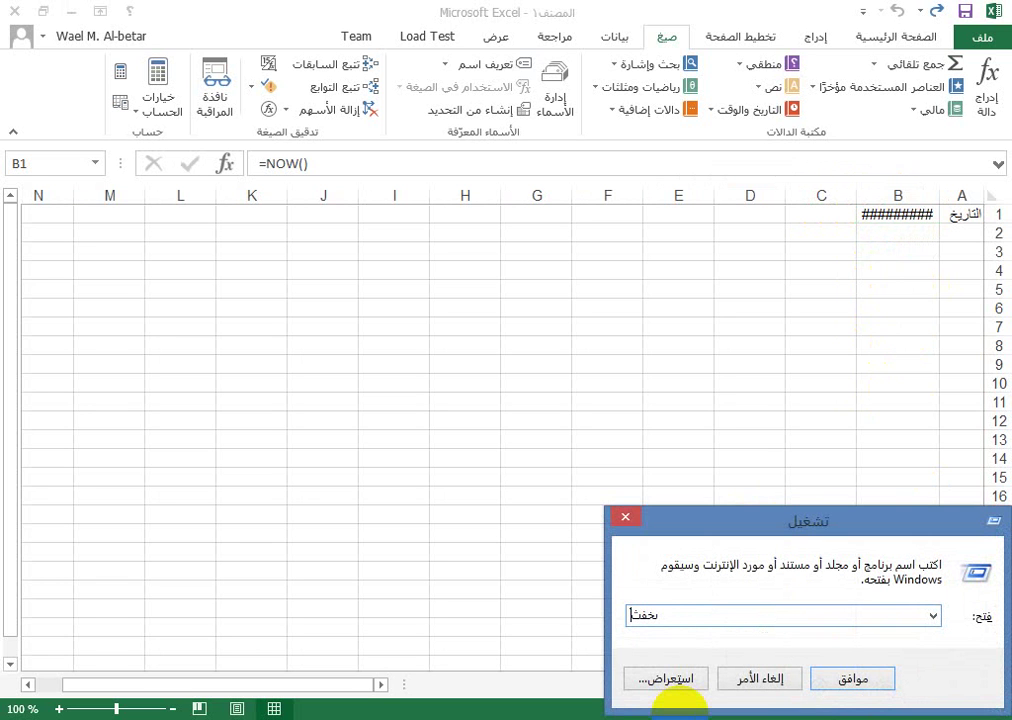
key(BackSpace)
key(BackSpace)
key(BackSpace)
key(BackSpace)
key(BackSpace)
key(BackSpace)
key(BackSpace)
text(wordpad)
key(Return)
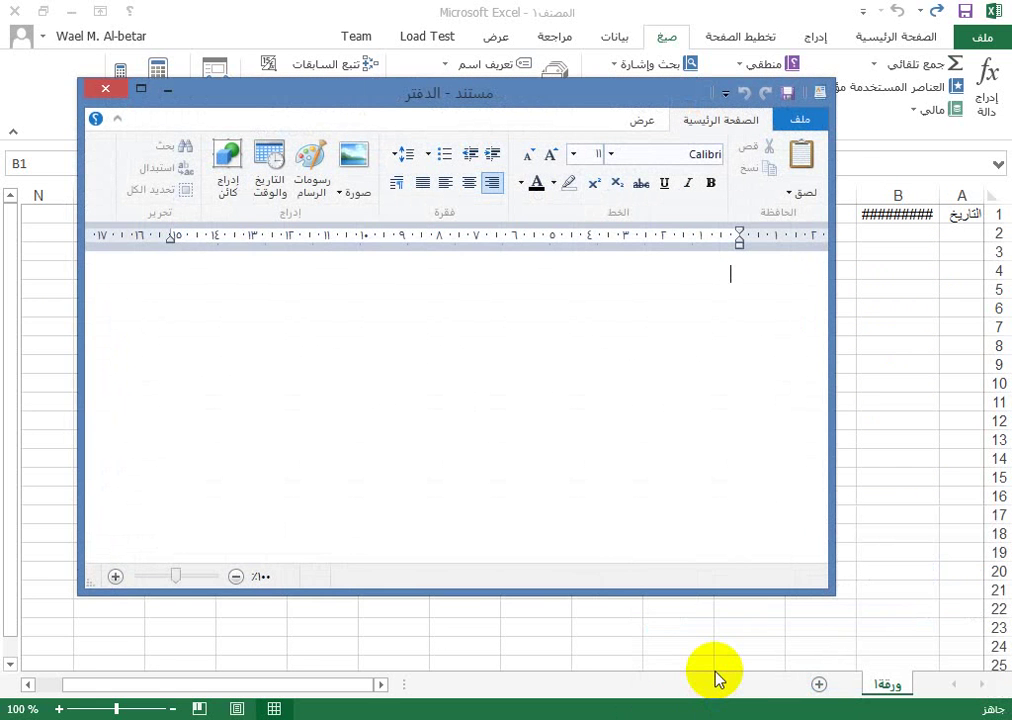
Write "إذا ظهرت القيمة الرقمية أو التاريخ بصيغة ########" as the start of a note in the blank WordPad document
text(إذا)
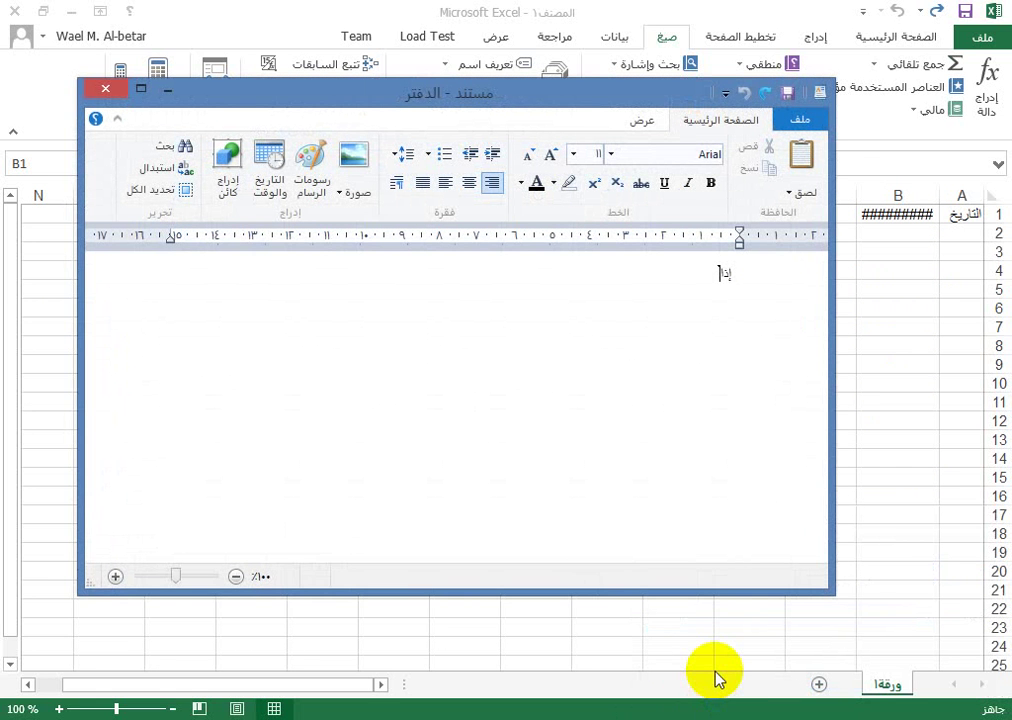
text( ظهرت القيمة الب)
key(BackSpace)
key(BackSpace)
text(رقمية أو)
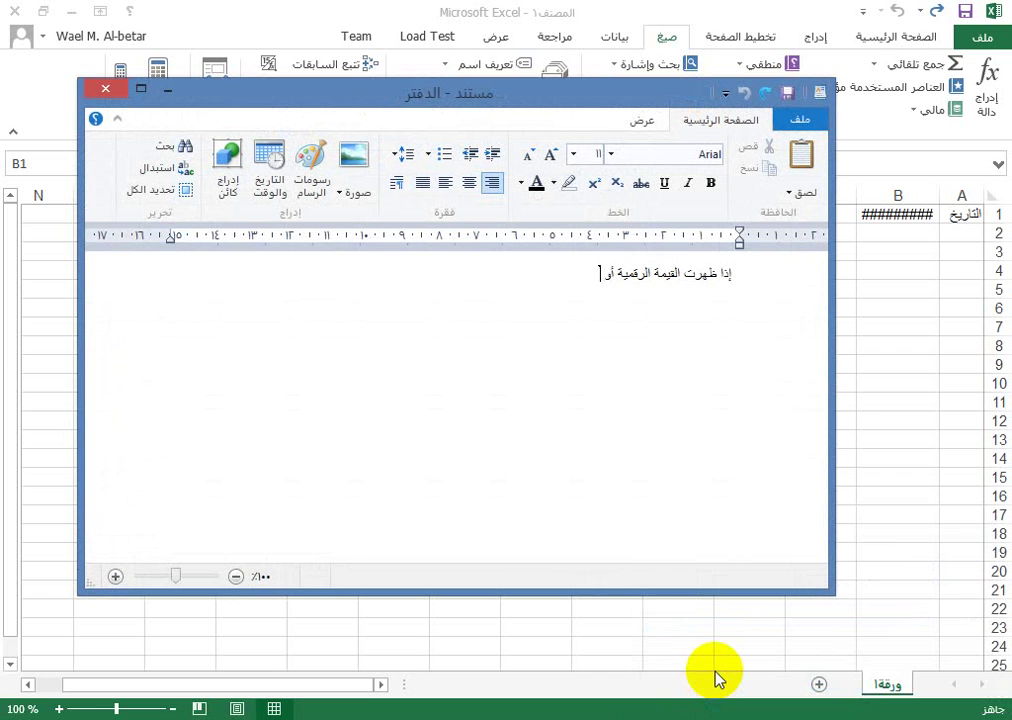
text( التاريخ بصيغة ########)
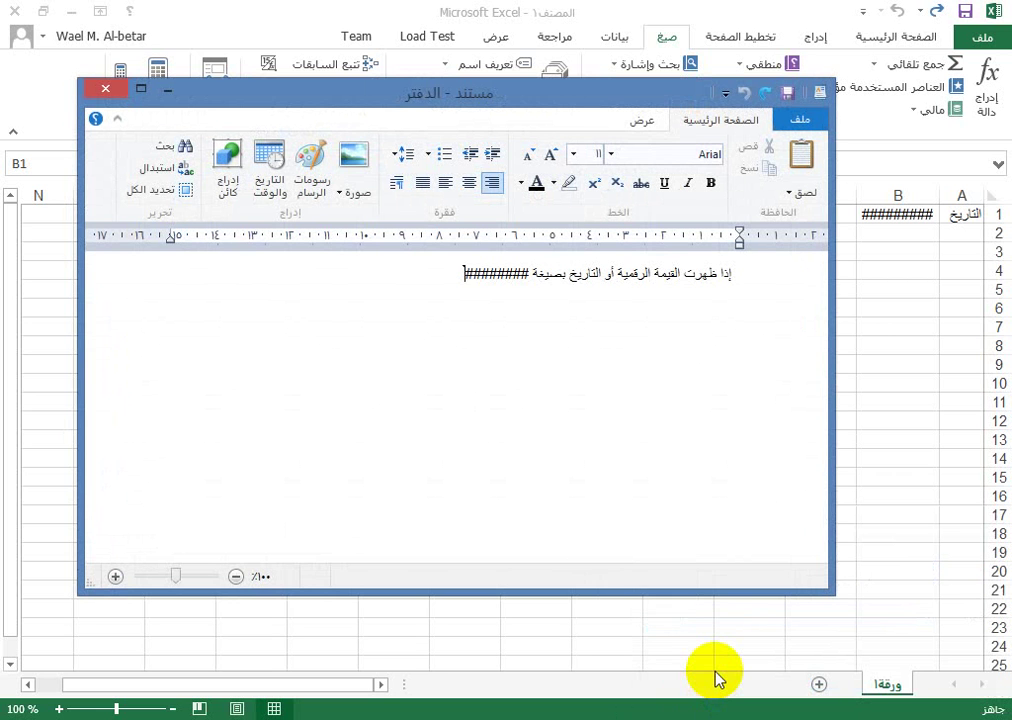
text( hugl Hk)
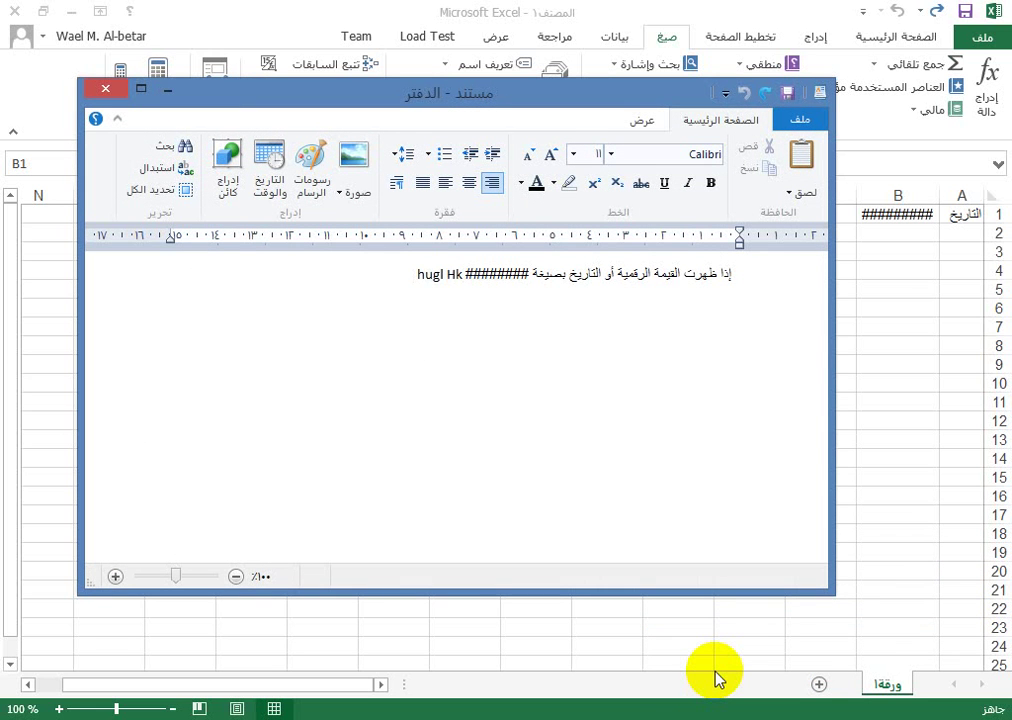
key(BackSpace)
key(BackSpace)
key(BackSpace)
key(BackSpace)
key(BackSpace)
key(BackSpace)
key(BackSpace)
key(BackSpace)
Continue the note in Arabic with "اعلم أن العمود لا يتسع لعرض كل القيم" and minimize WordPad to return to Excel
key(alt+shift)
text(اعلم أ)
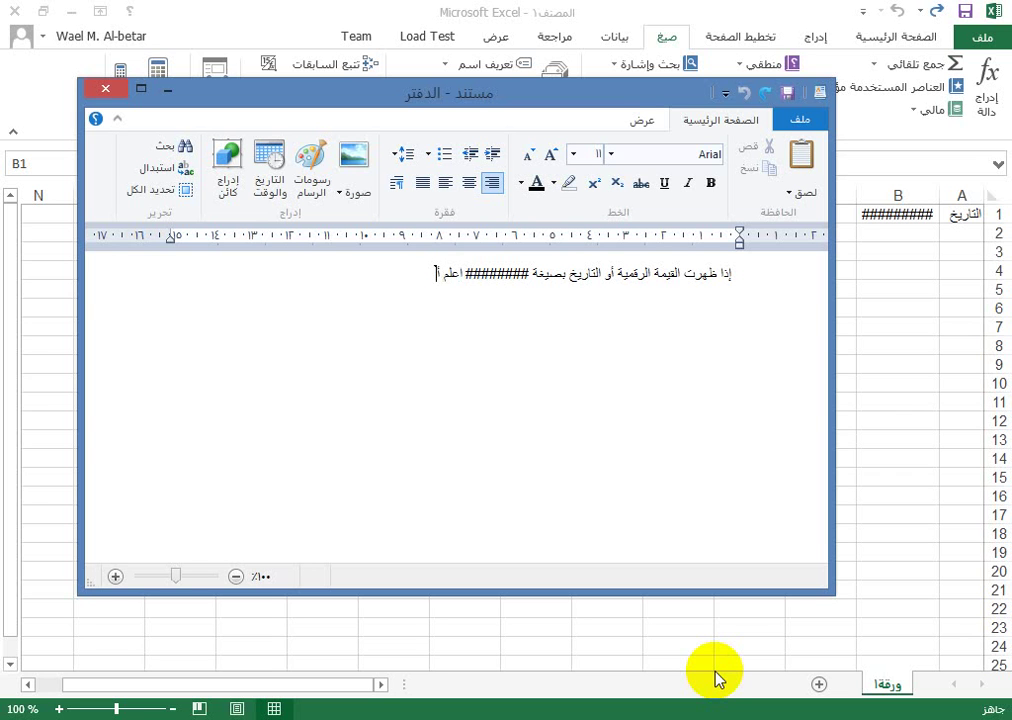
text(ن العمود لا يتسع لعرض ك)
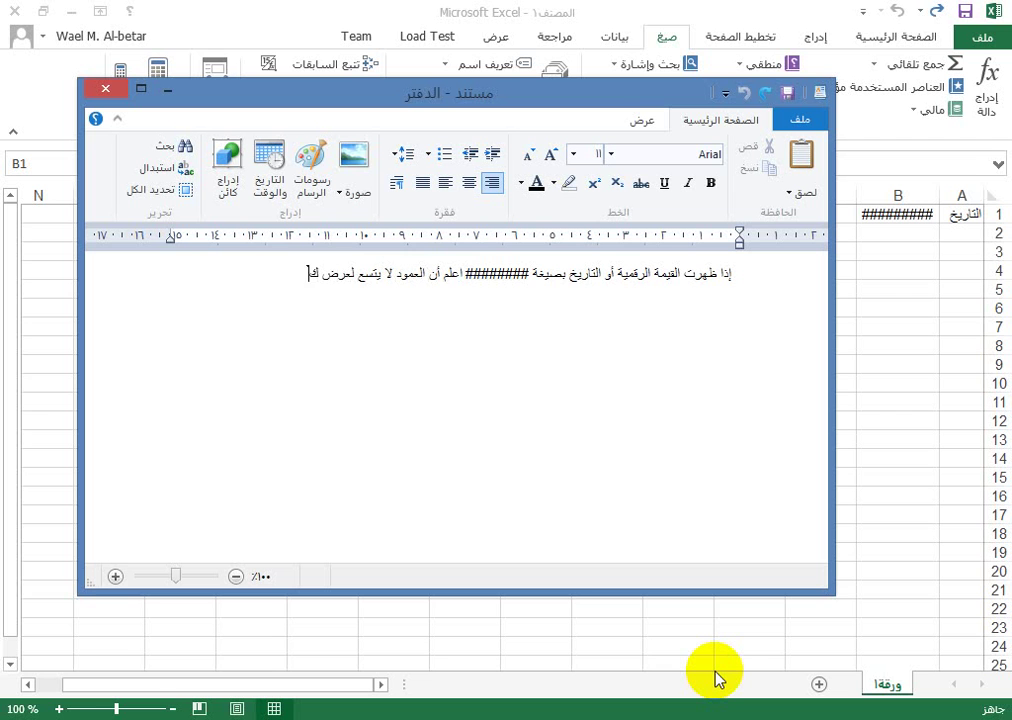
text(ل القيم)
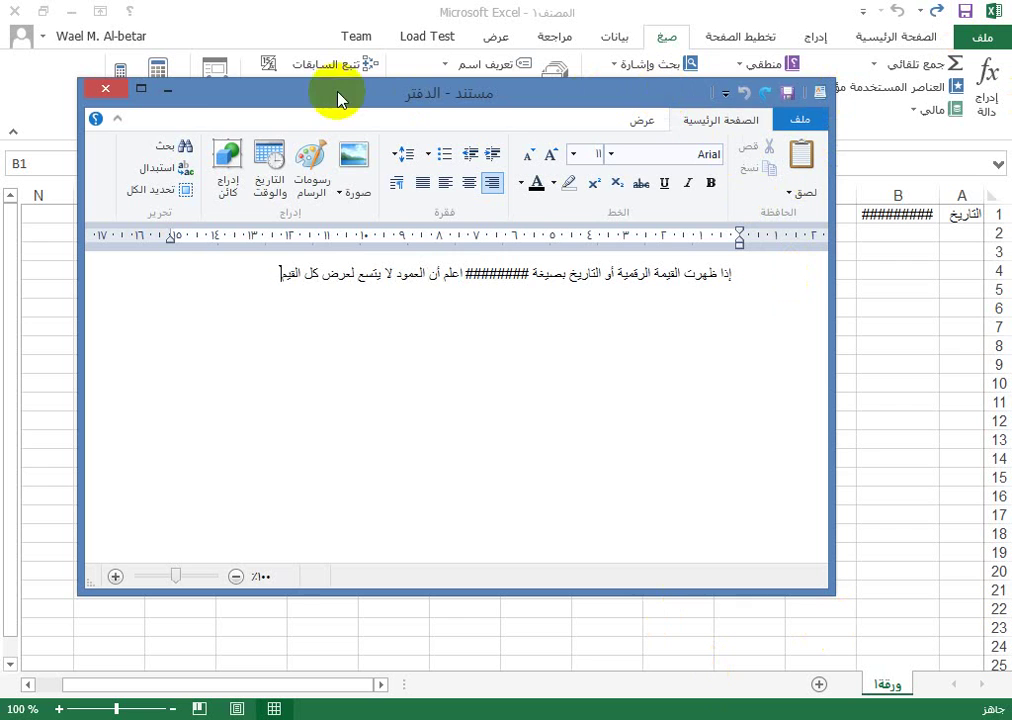
click(168, 91)
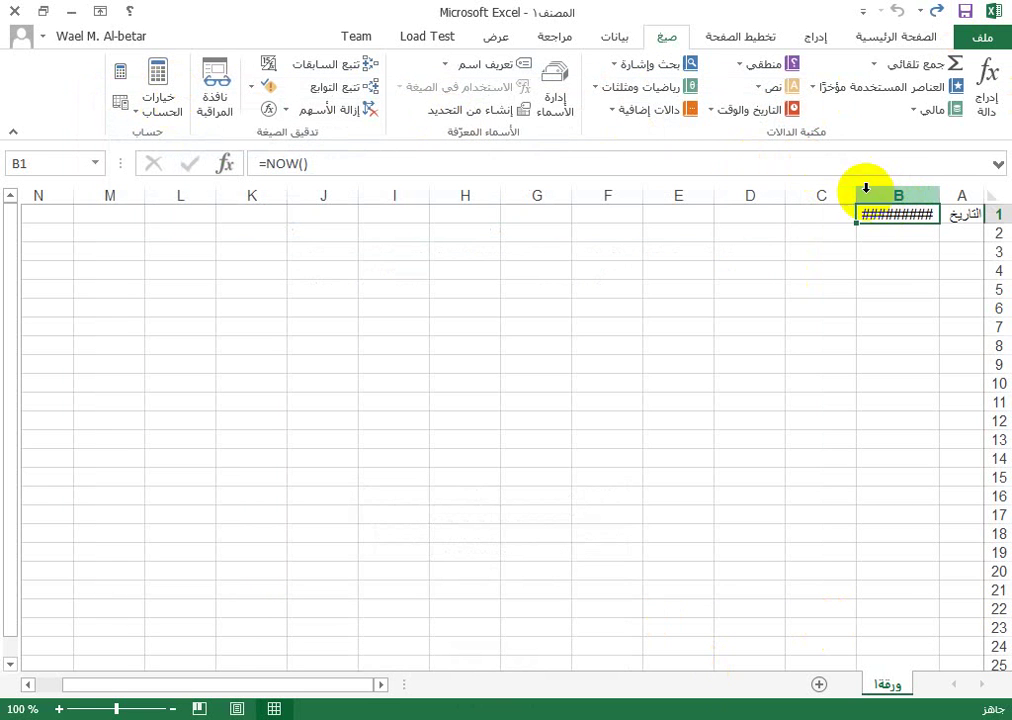
Narrow column B further and autofit its width to the date and time in B1
drag(856, 194, 908, 198)
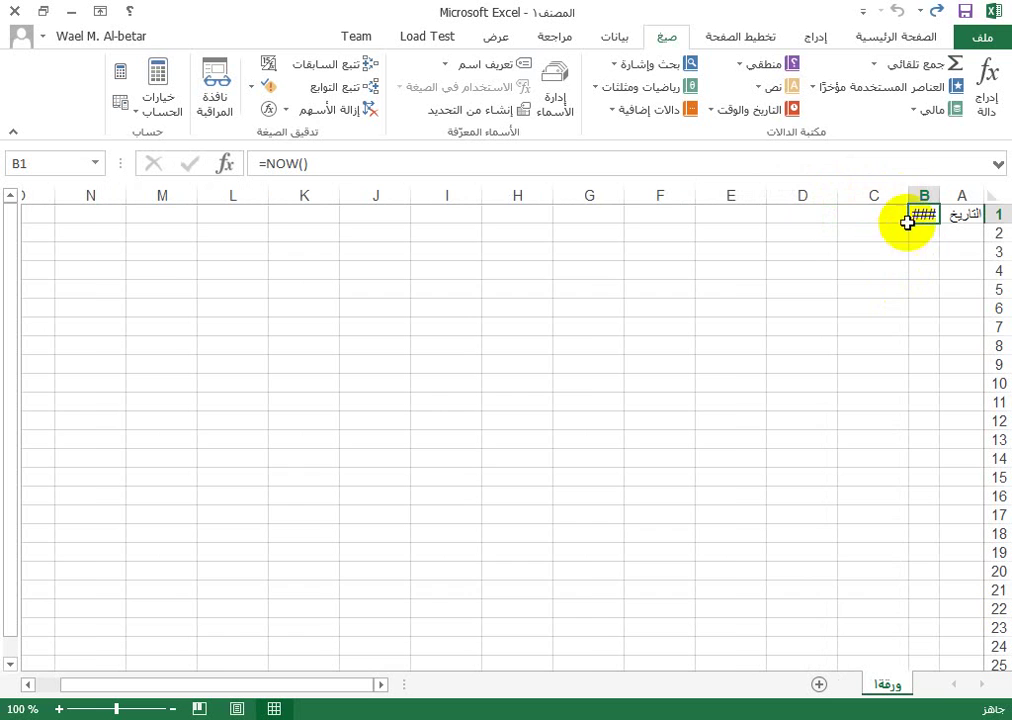
double_click(910, 196)
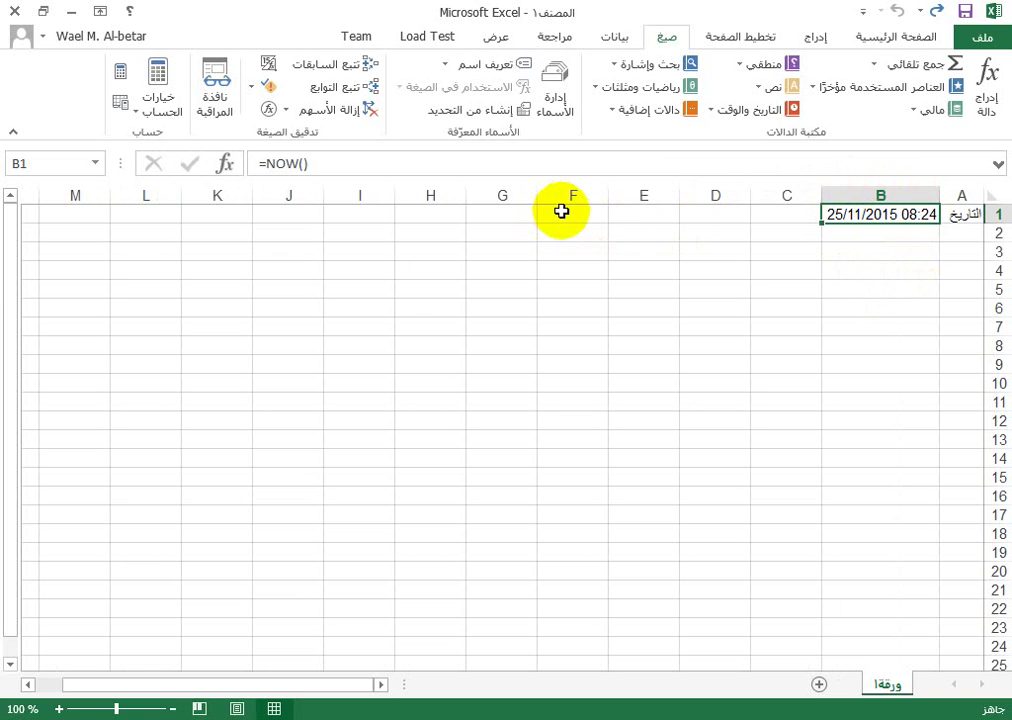
click(563, 213)
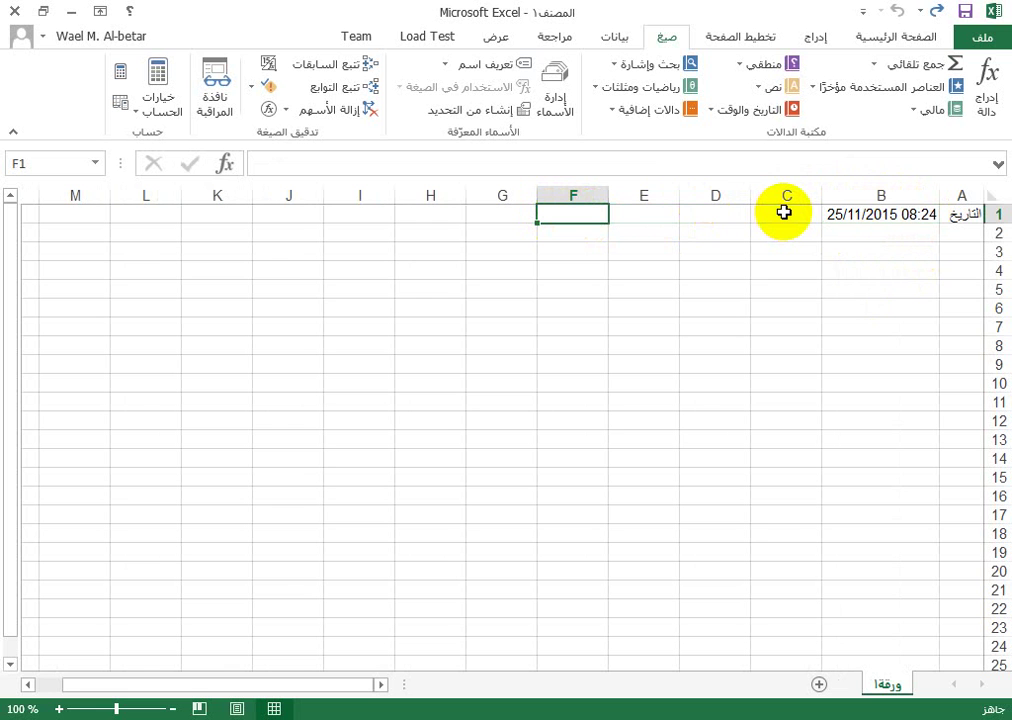
Merge and center the cells C1:E1
drag(784, 212, 653, 215)
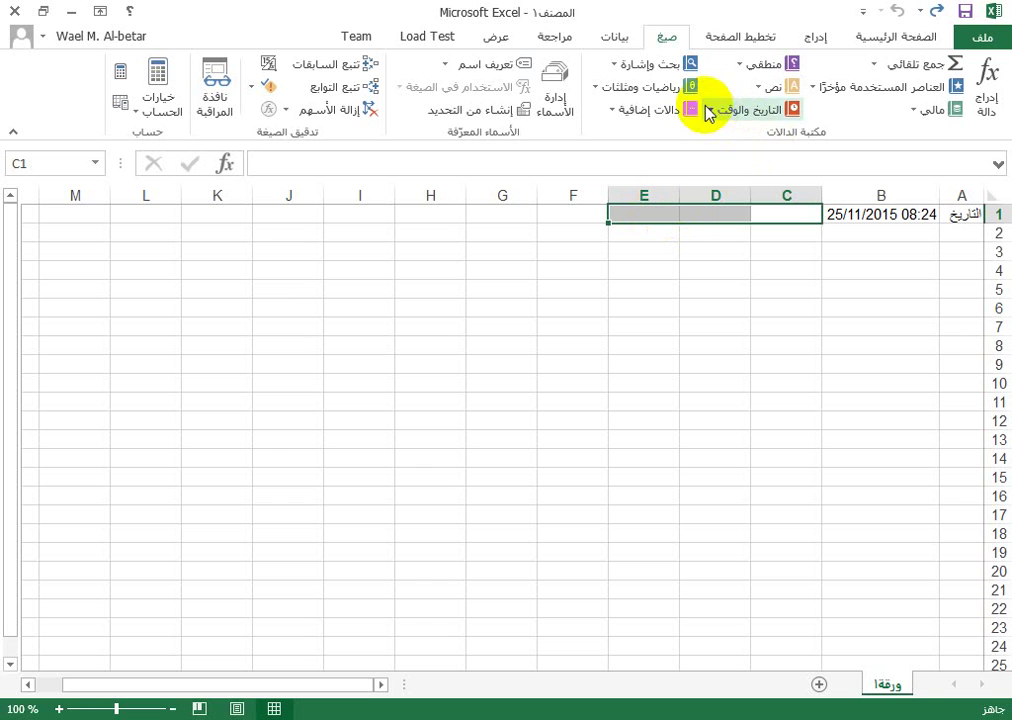
click(889, 38)
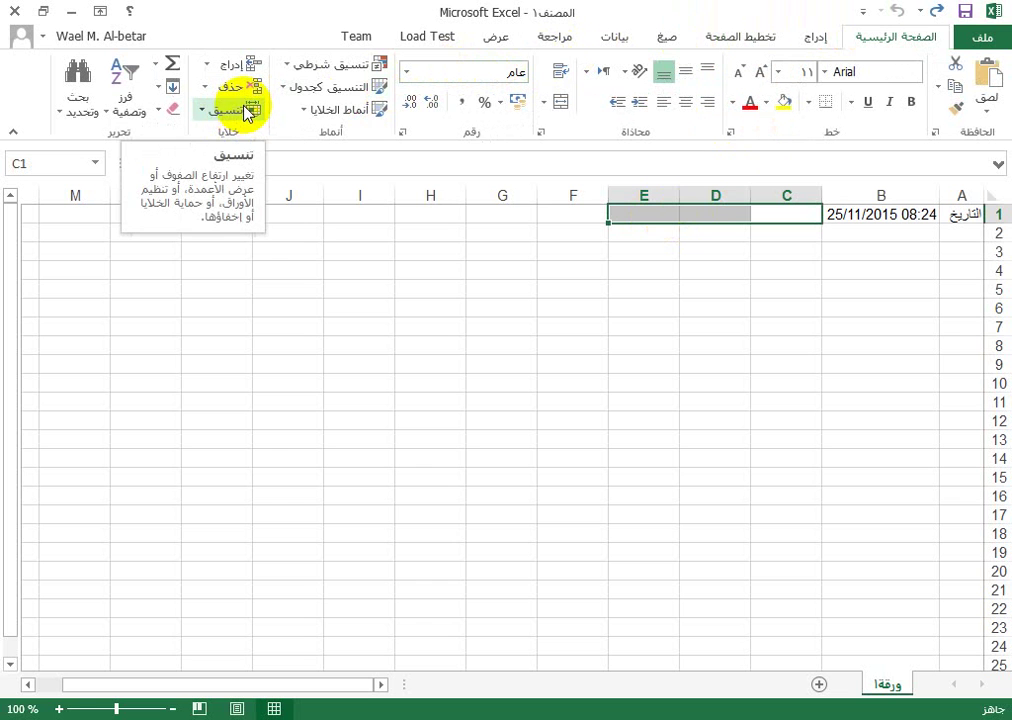
click(561, 102)
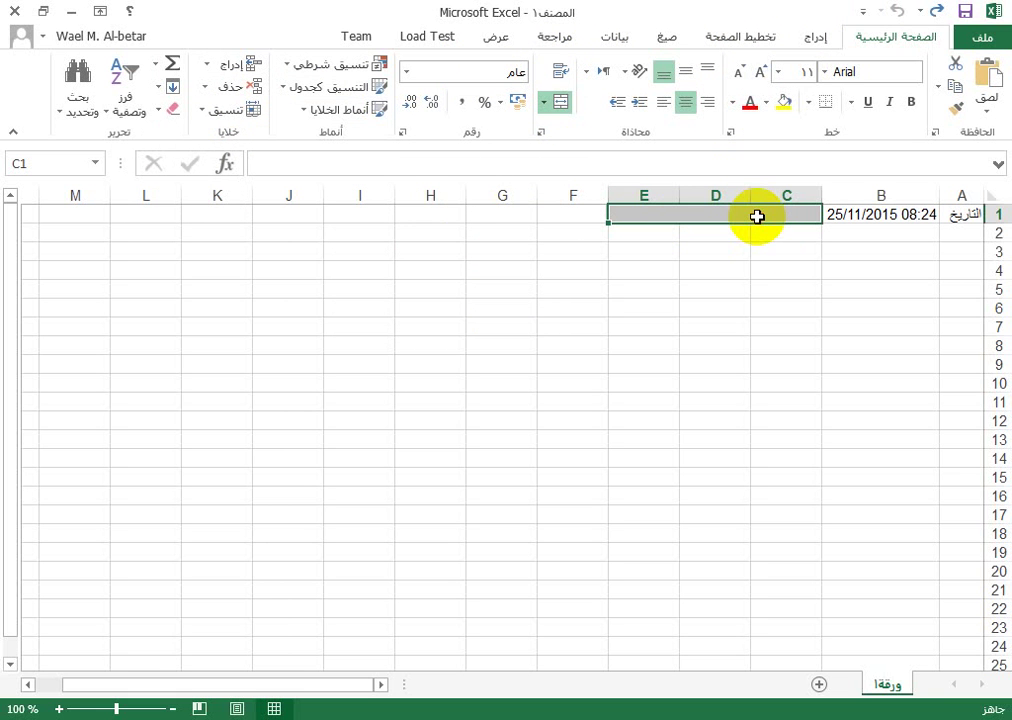
Enter the course title "مساق: مقدمة في الحاسب الآلي" in the merged cell C1:E1
text(مسا)
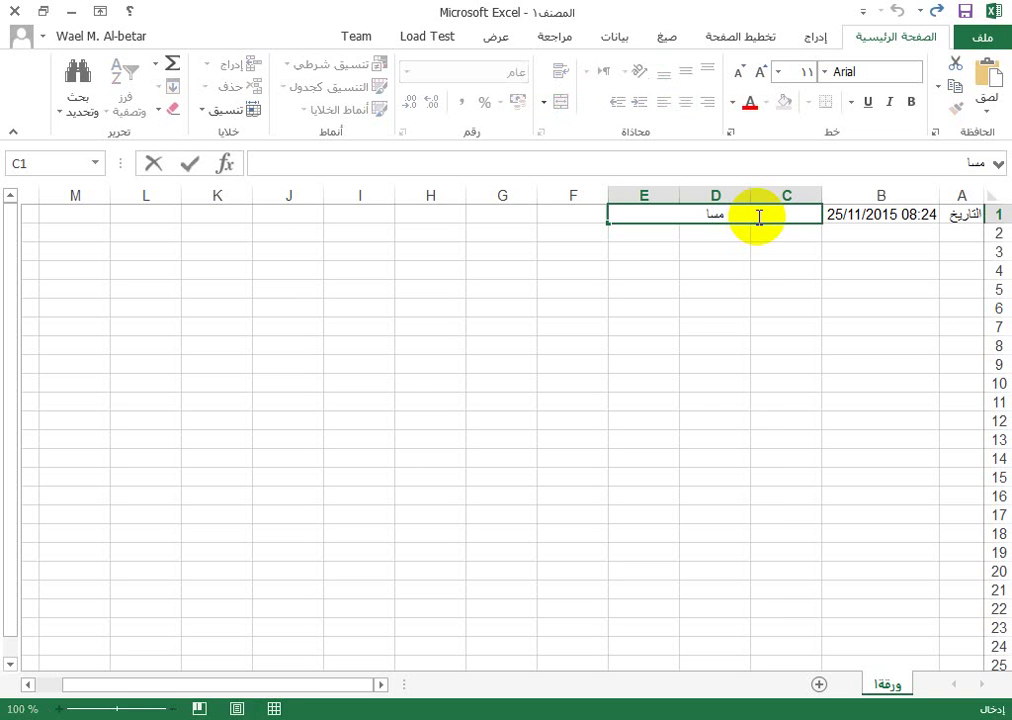
text(ق: مقدمة في)
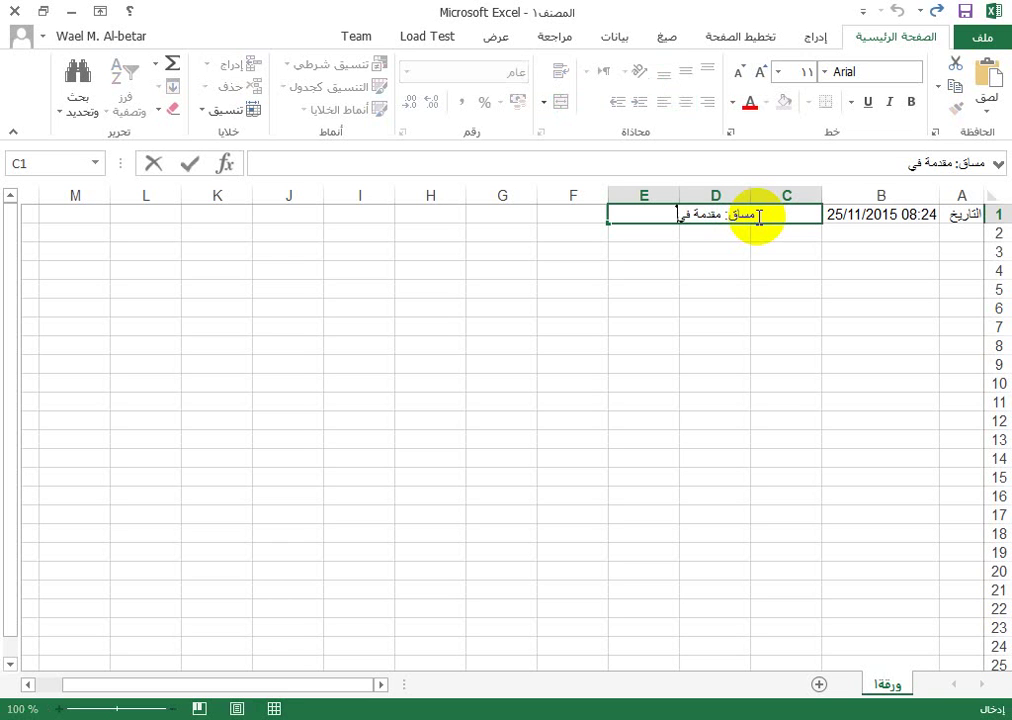
text( الحاسب ال)
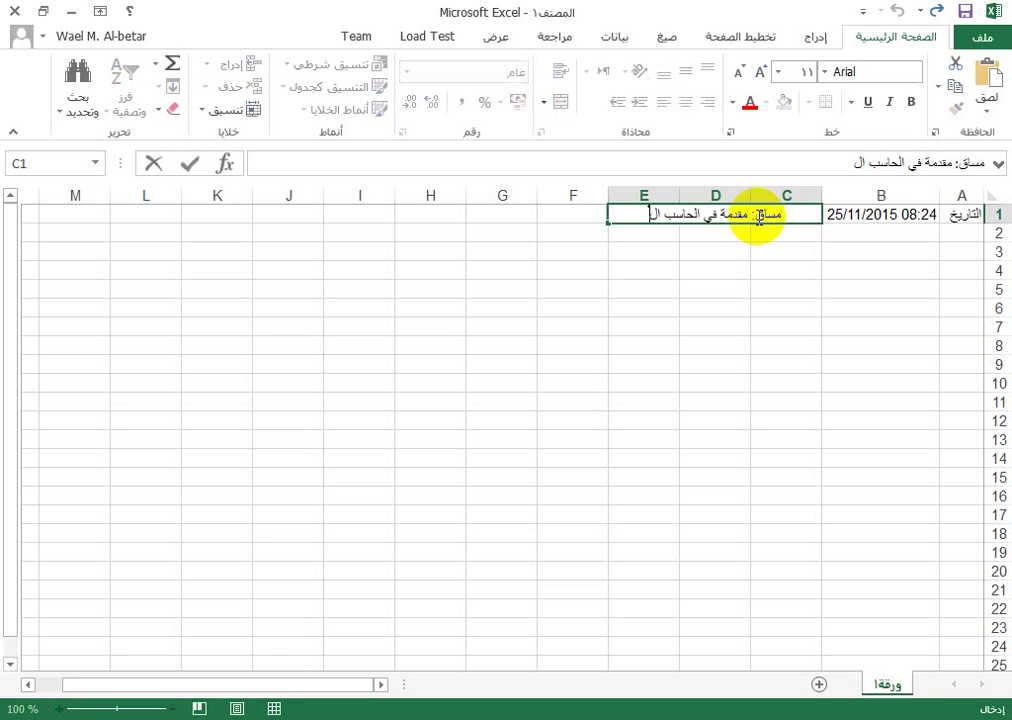
text(آلي)
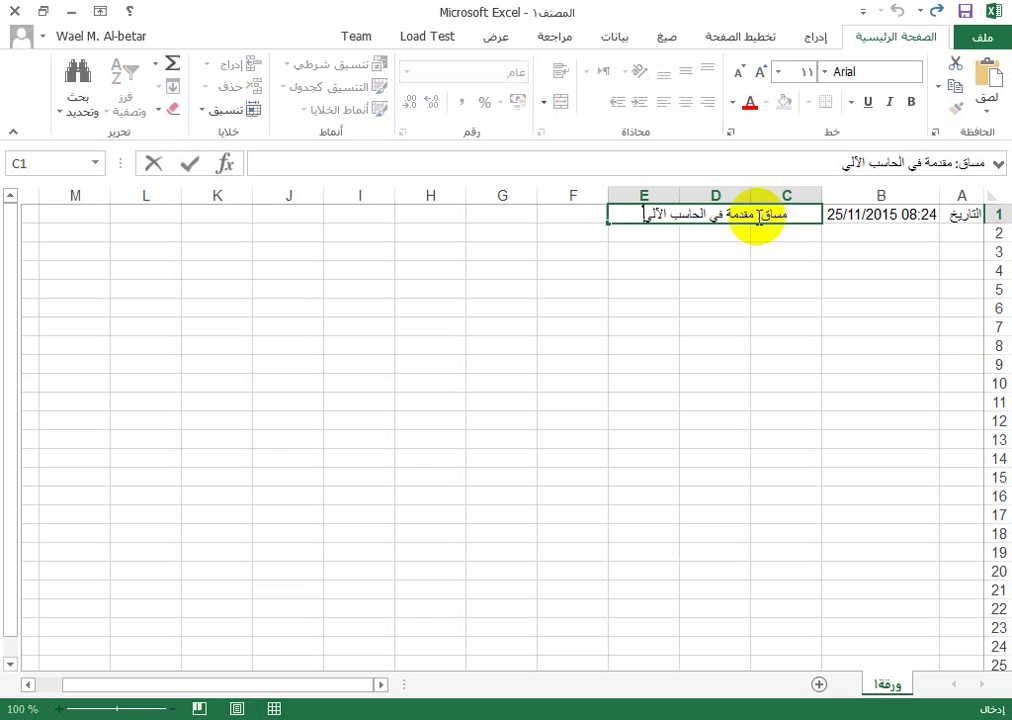
click(690, 228)
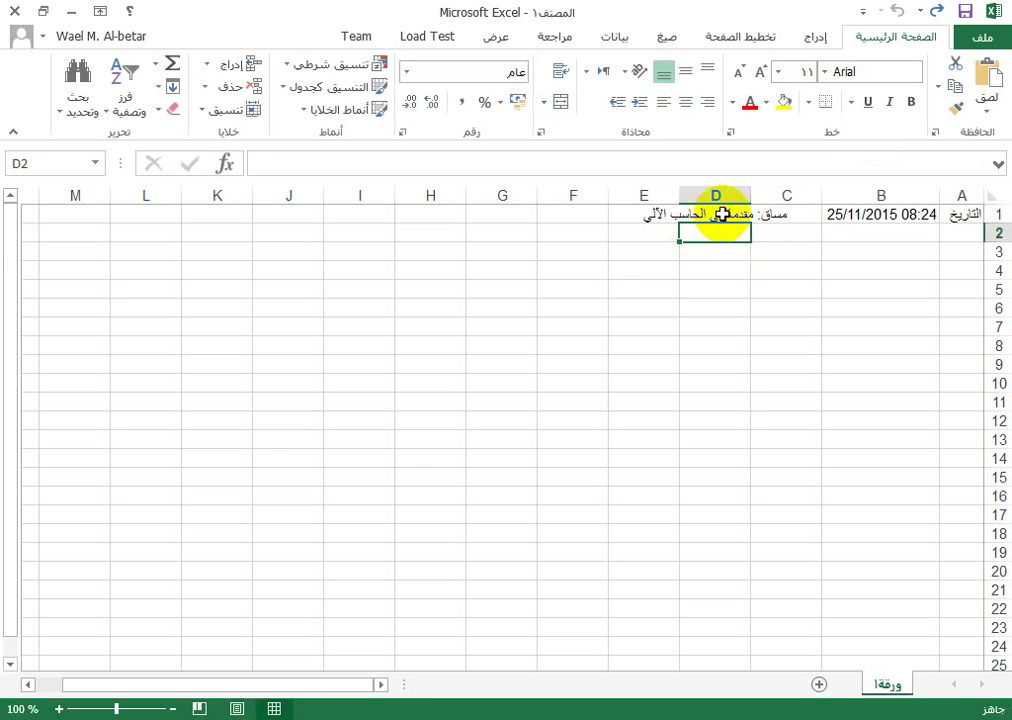
click(728, 213)
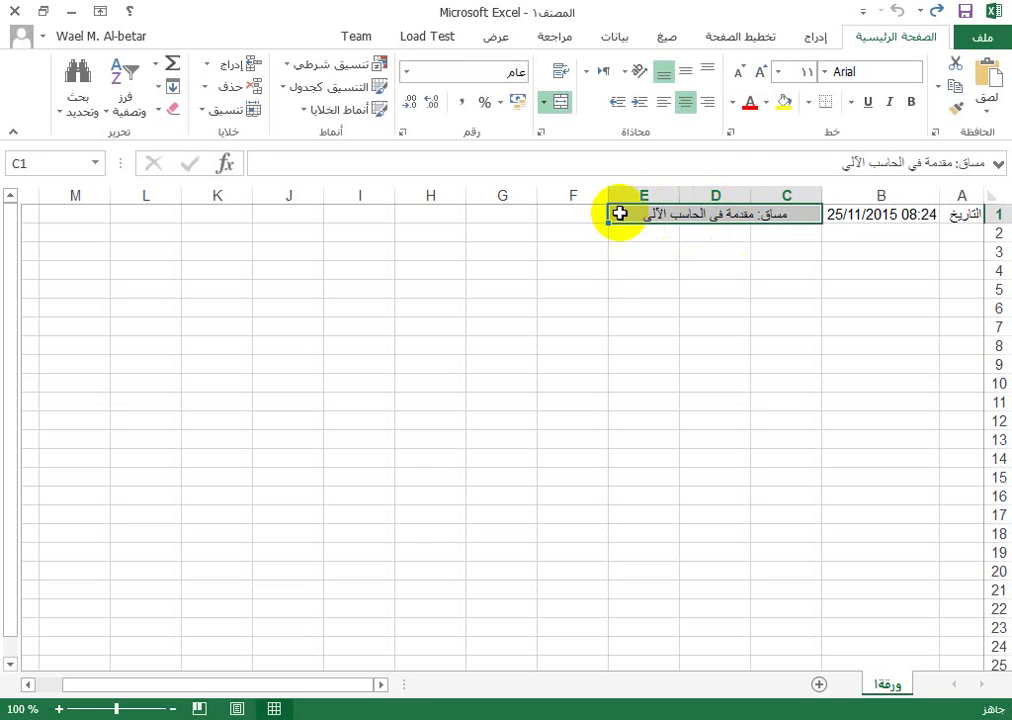
Enter the label "رقم الشعبة" in cell F1
click(569, 214)
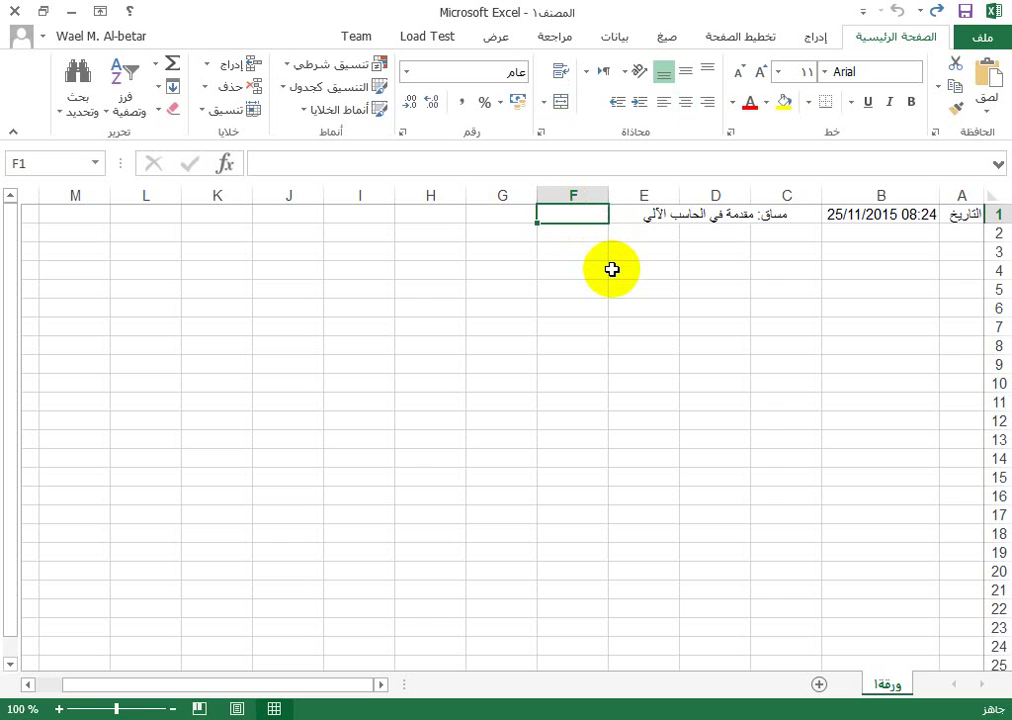
text(رقم التس)
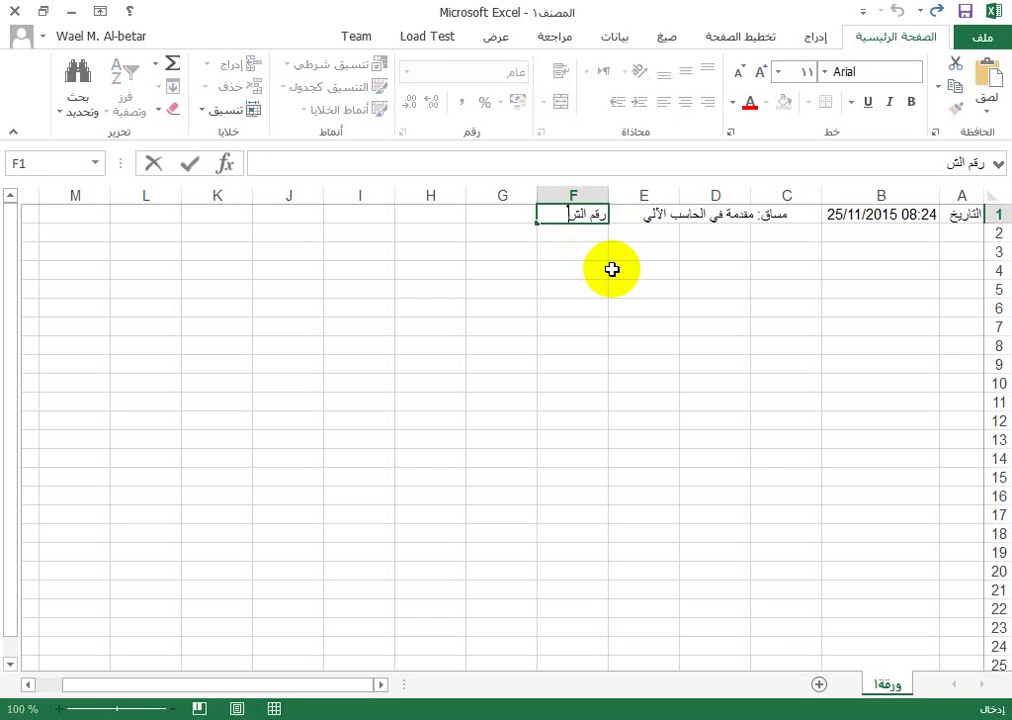
text(عبة)
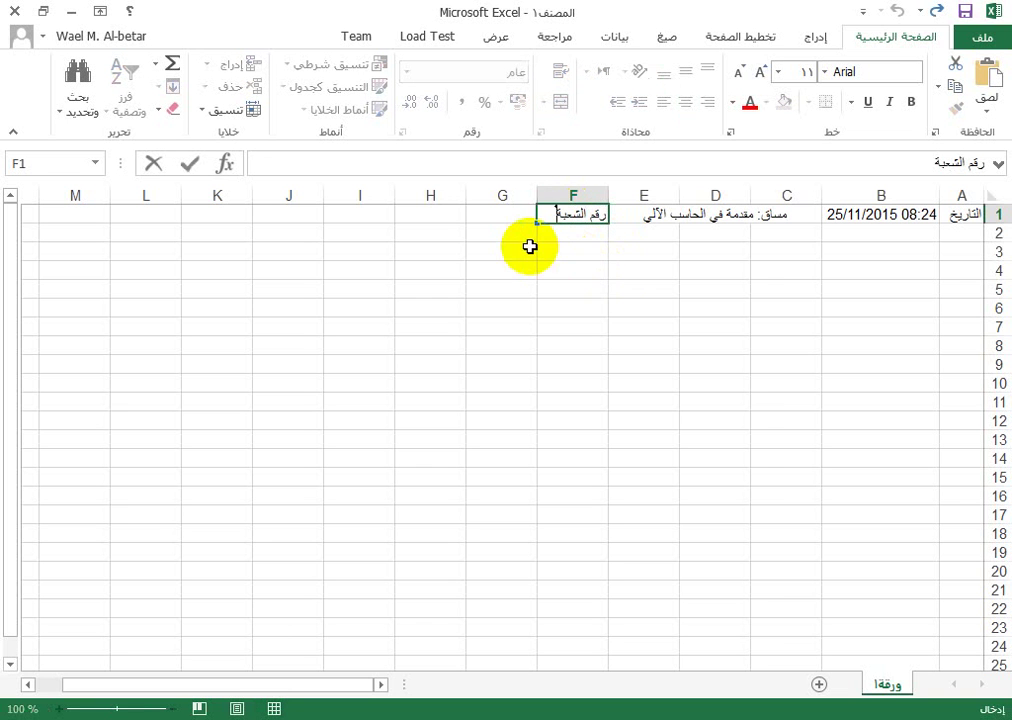
click(510, 221)
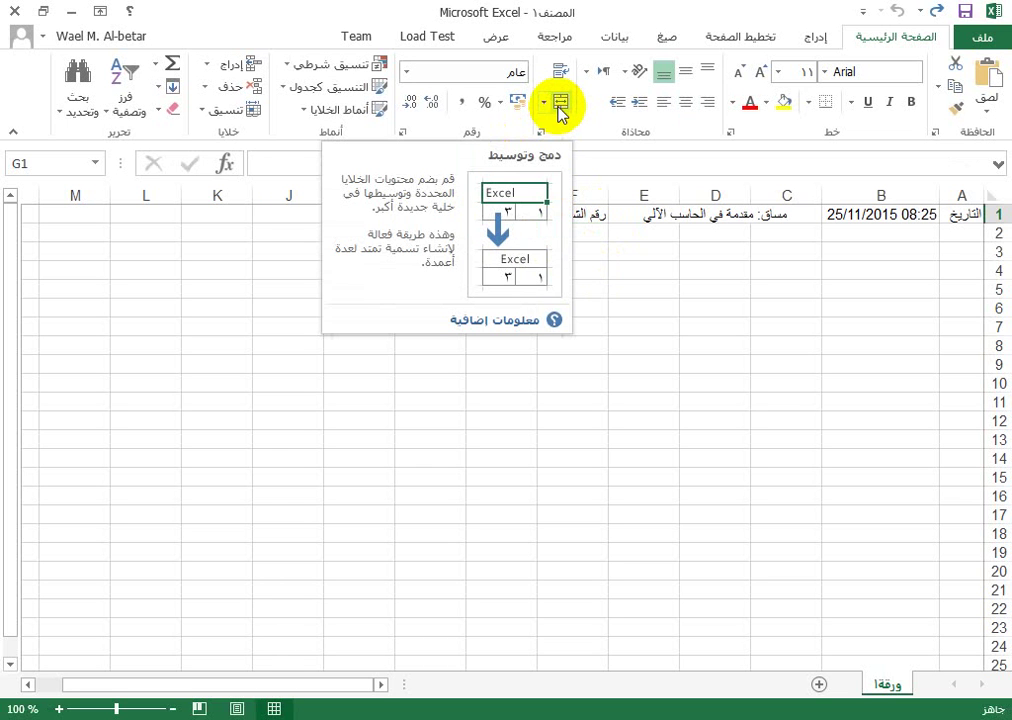
click(569, 221)
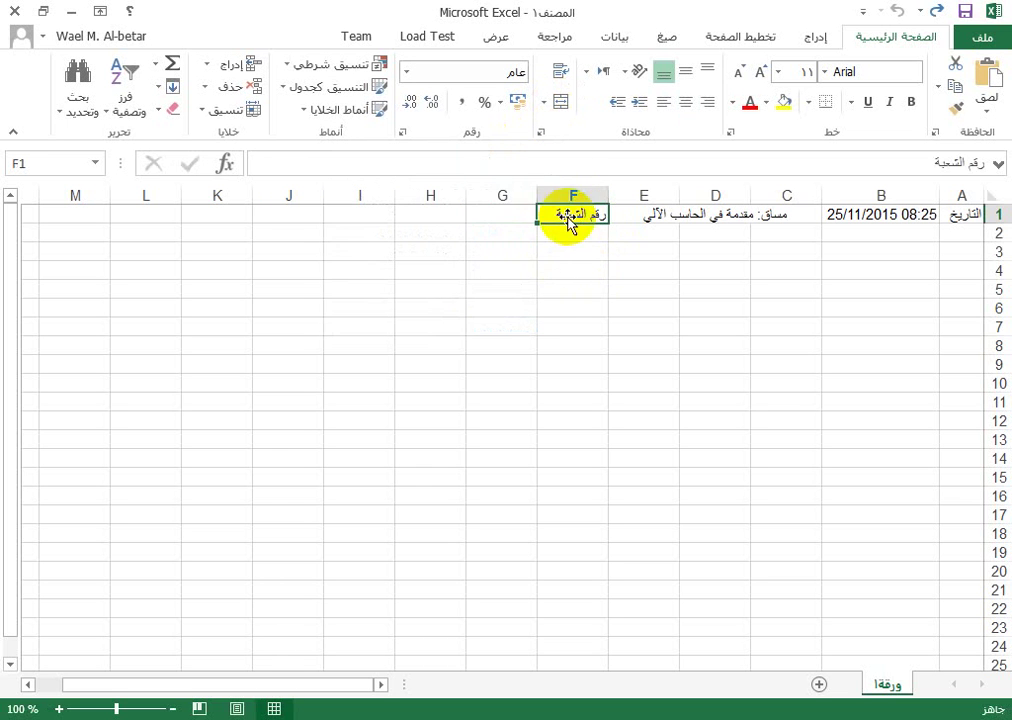
Enter the section number 101 in cell G1
click(489, 212)
text(1)
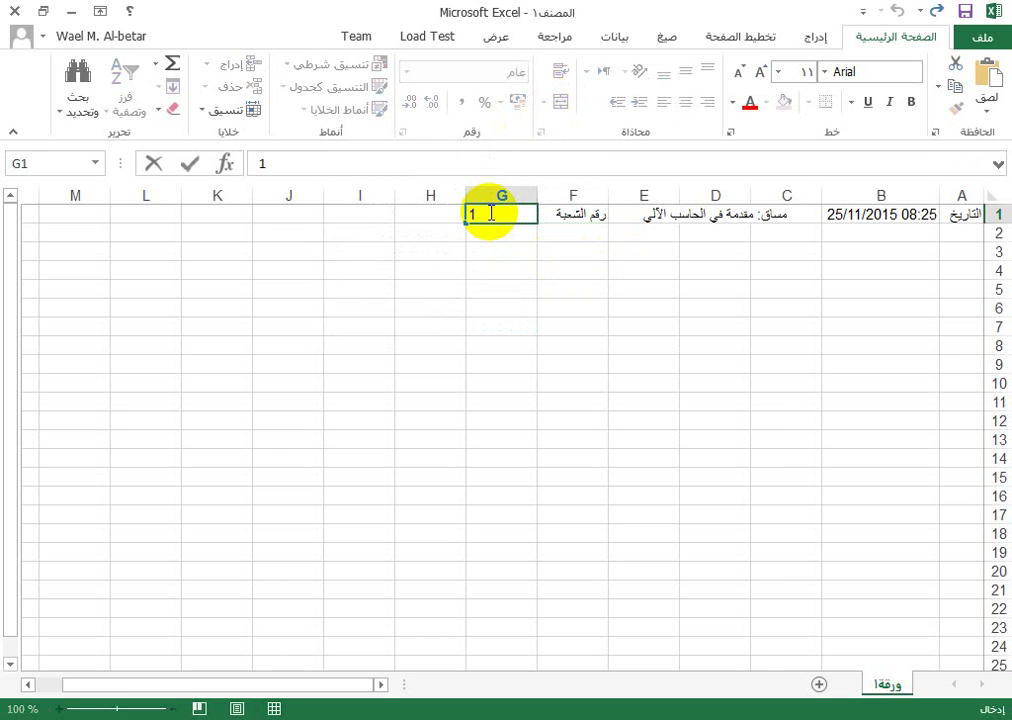
text(01)
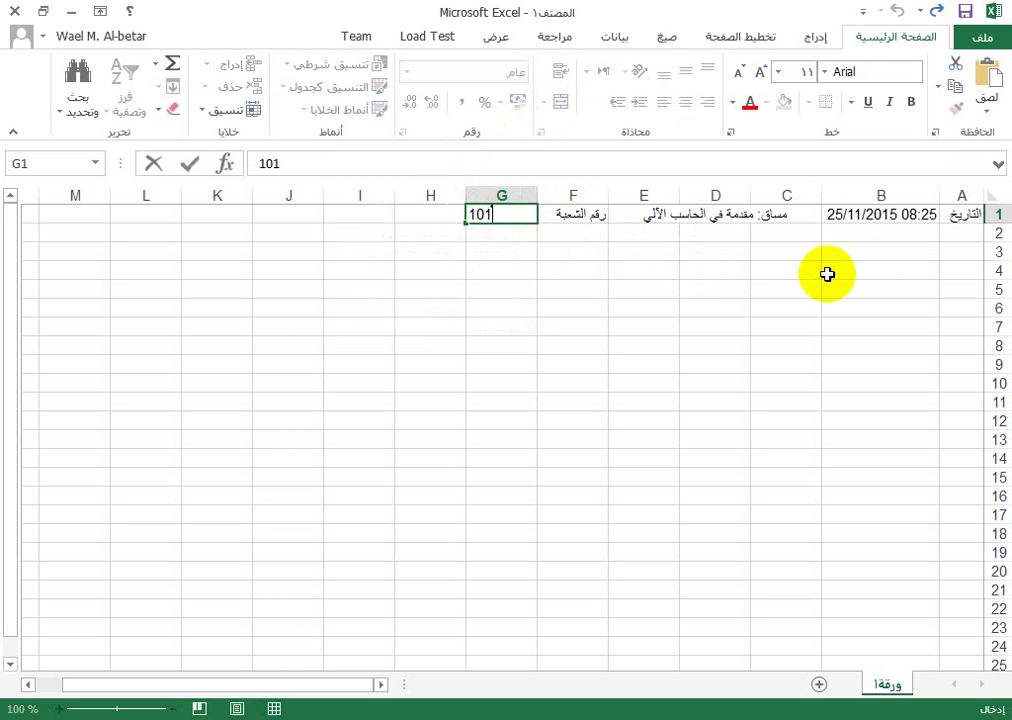
click(936, 238)
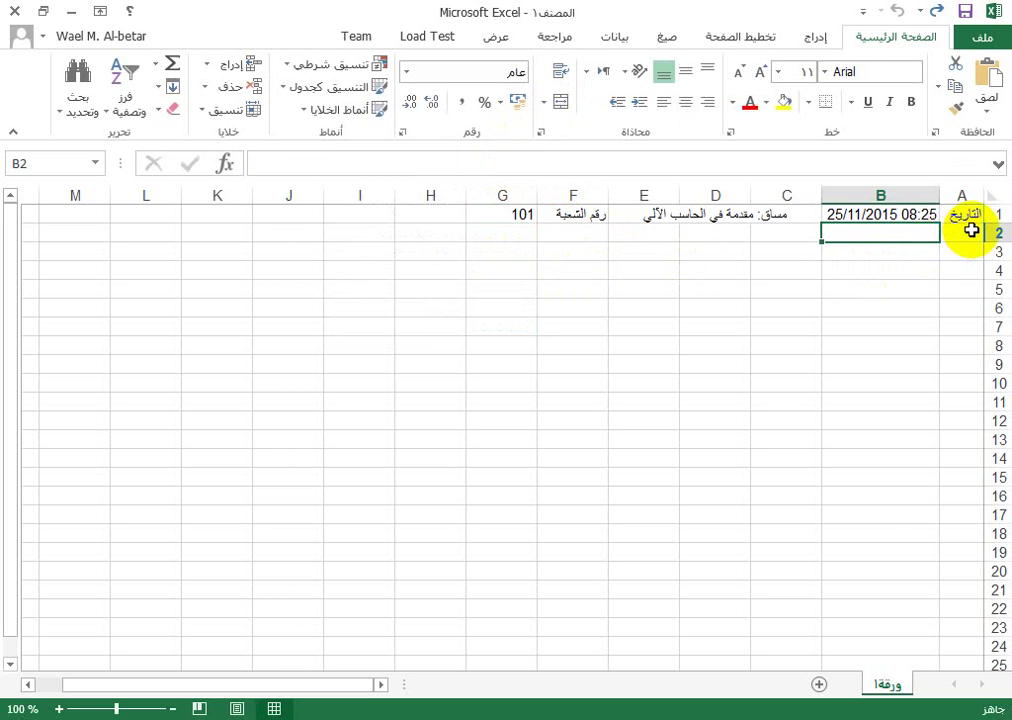
Merge and center the cells A2:G2
click(971, 232)
drag(971, 232, 512, 227)
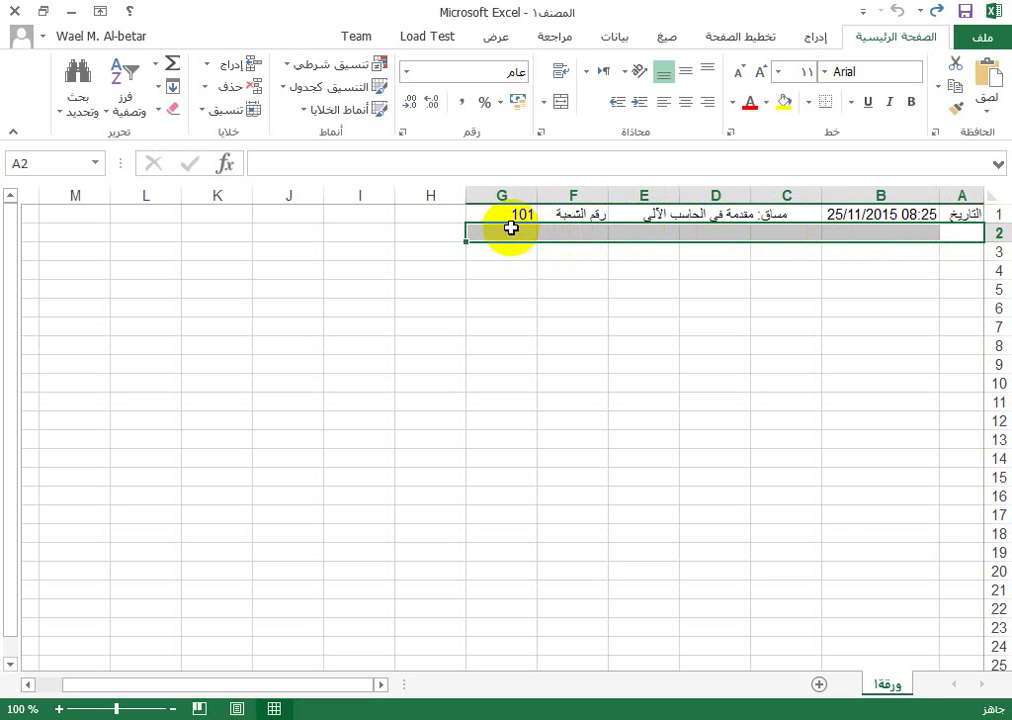
click(559, 104)
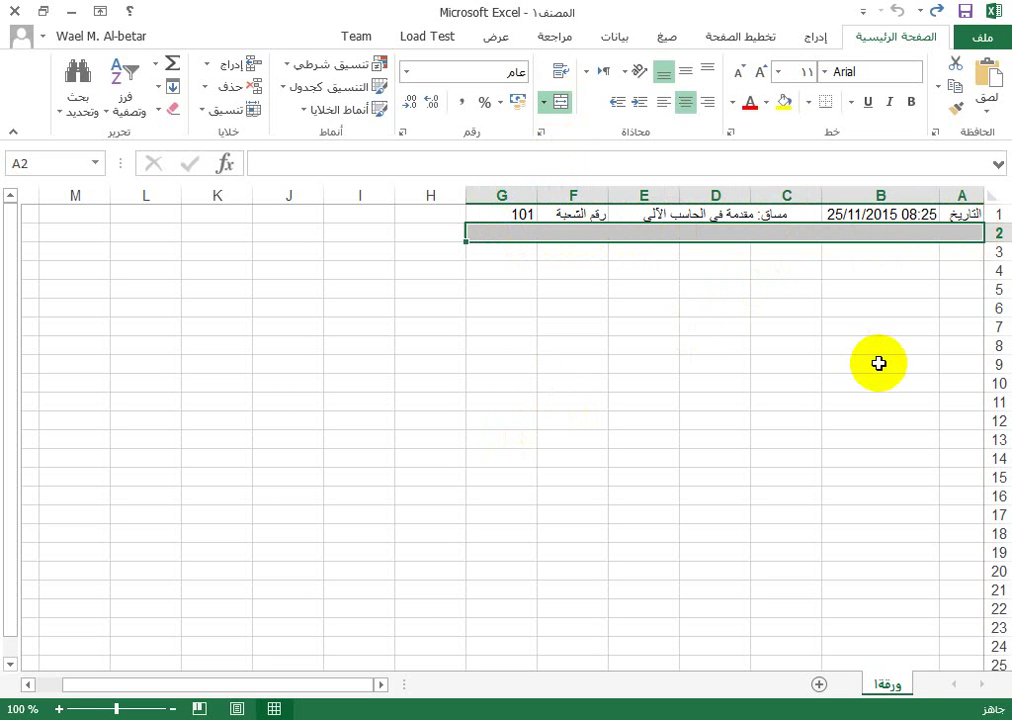
Enter the college name "الكلية الجامعية للعلوم التطبيقية" in the merged cell A2:G2
click(802, 284)
click(806, 234)
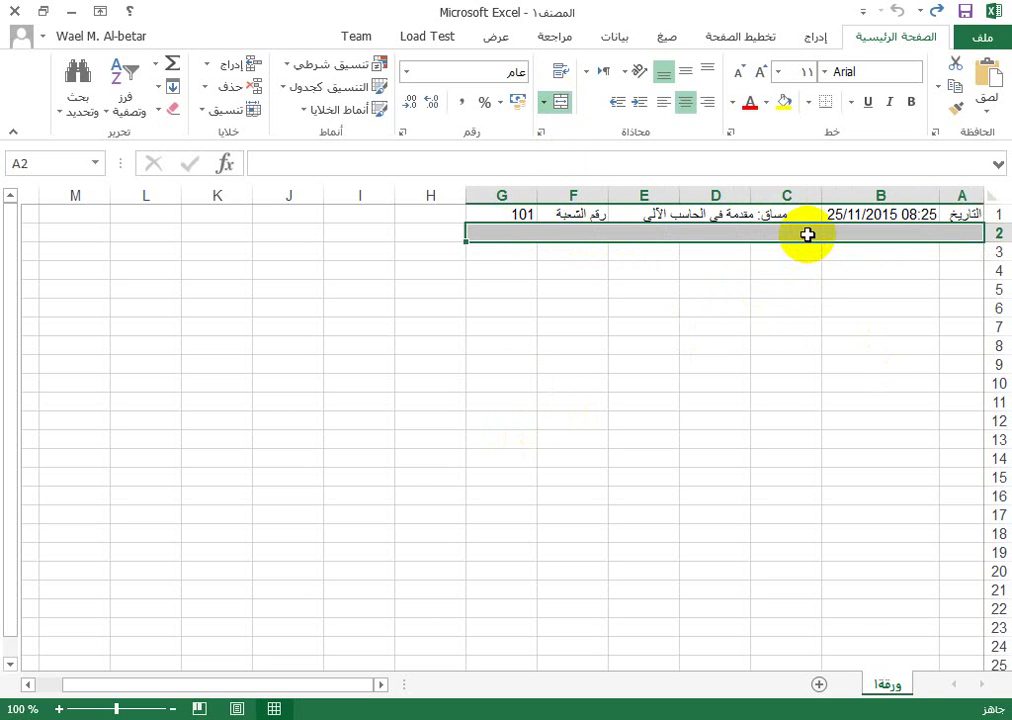
text(ا)
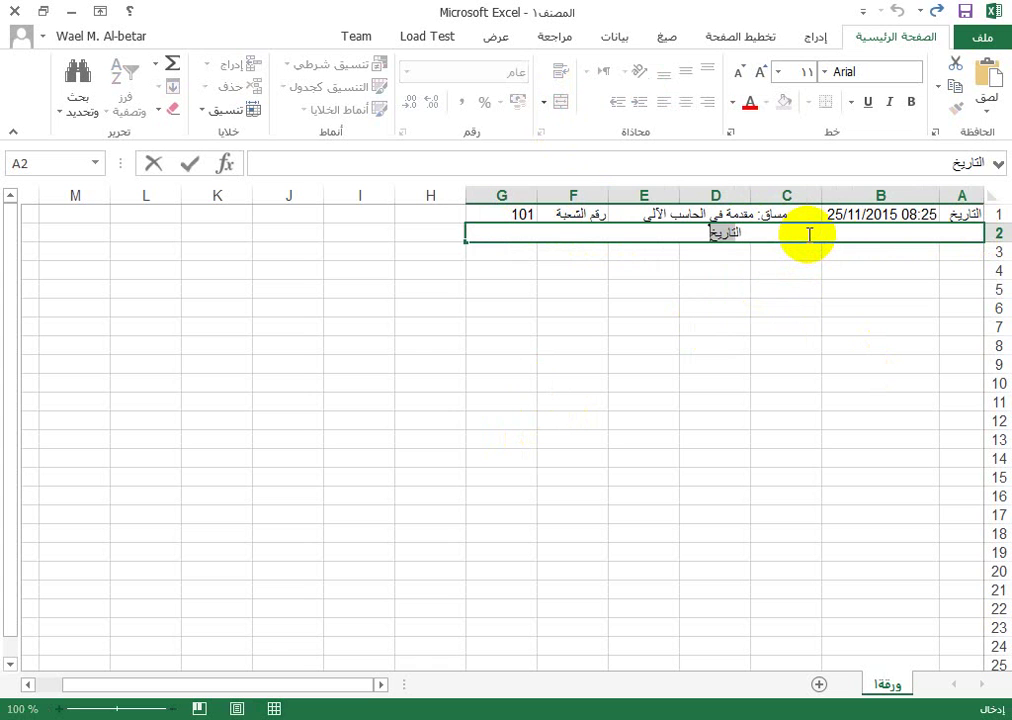
text(لكلية الج)
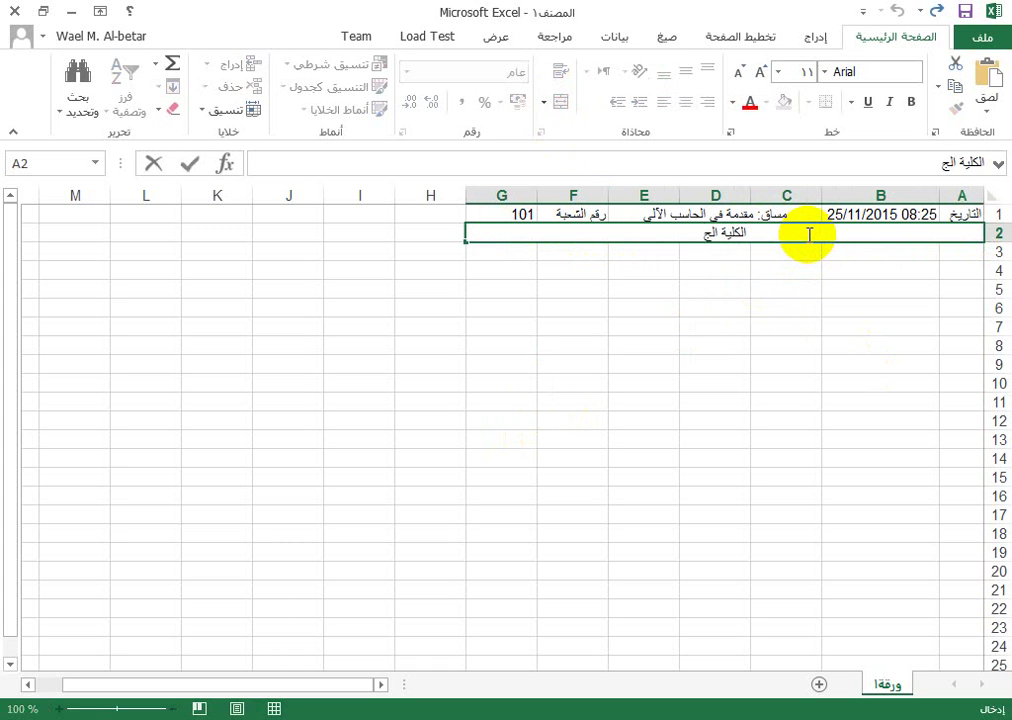
text(امعية)
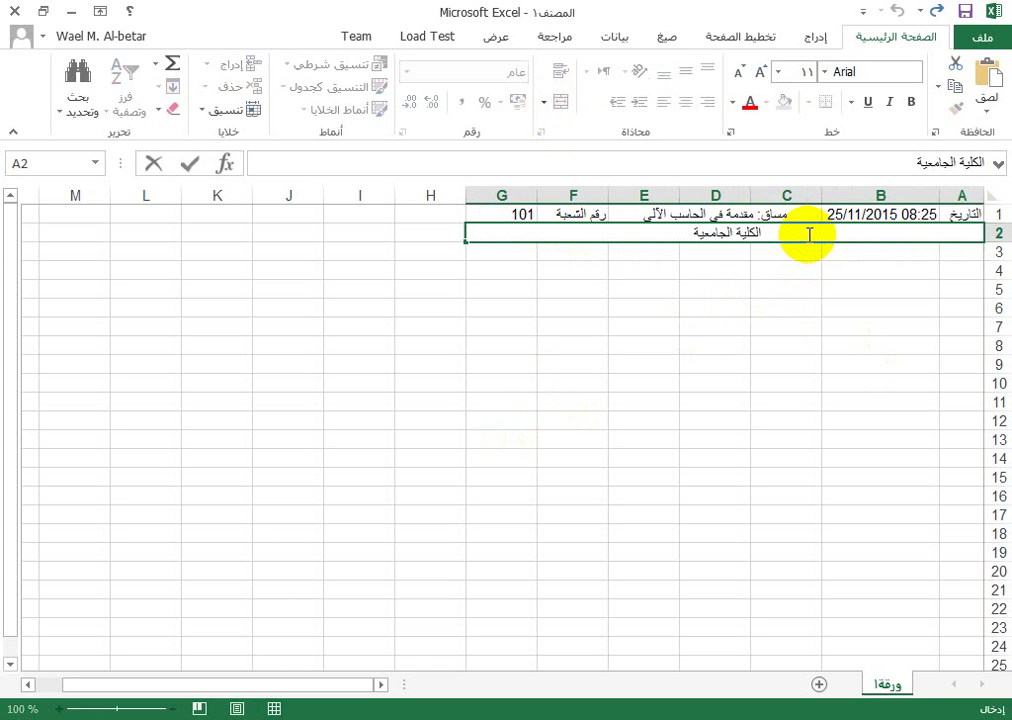
text( للعلوم الت)
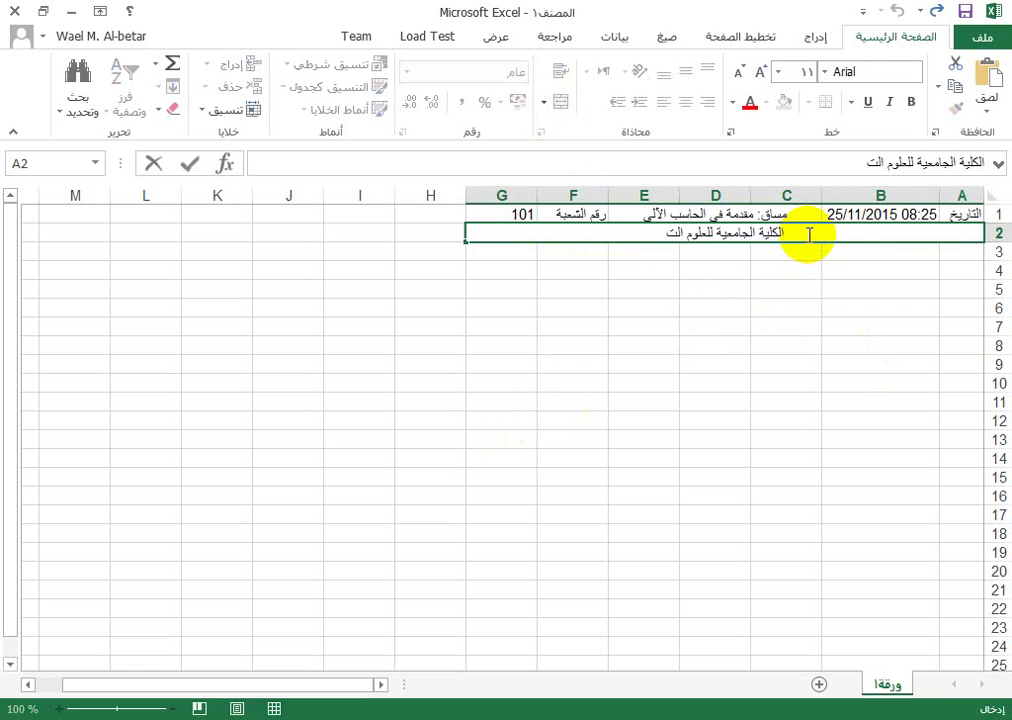
text(طبيقية)
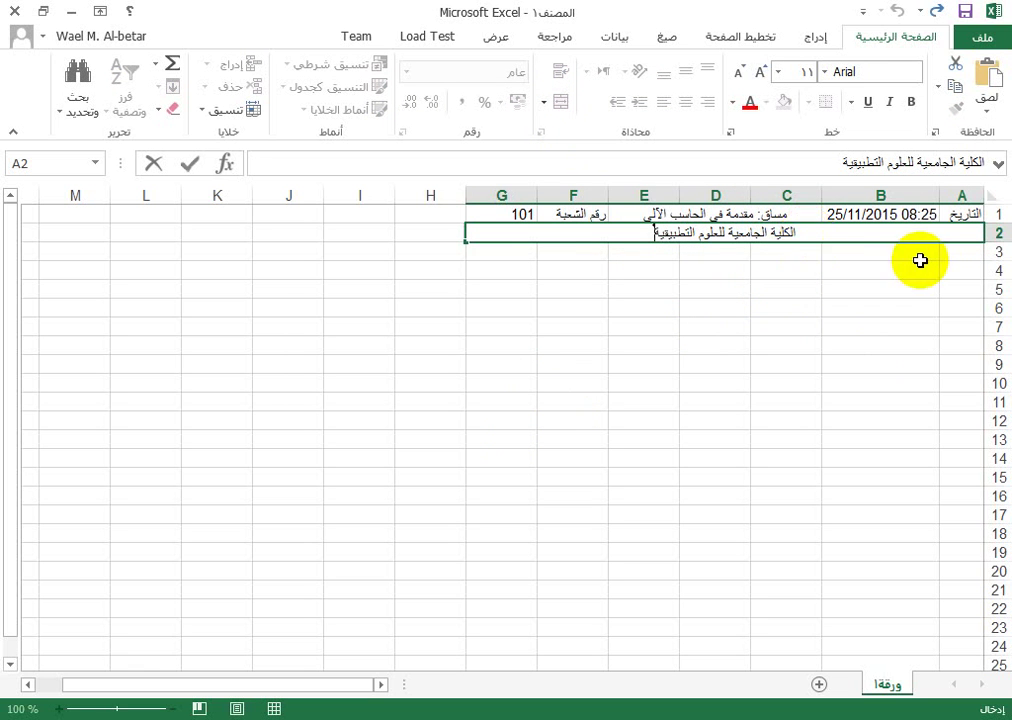
key(Return)
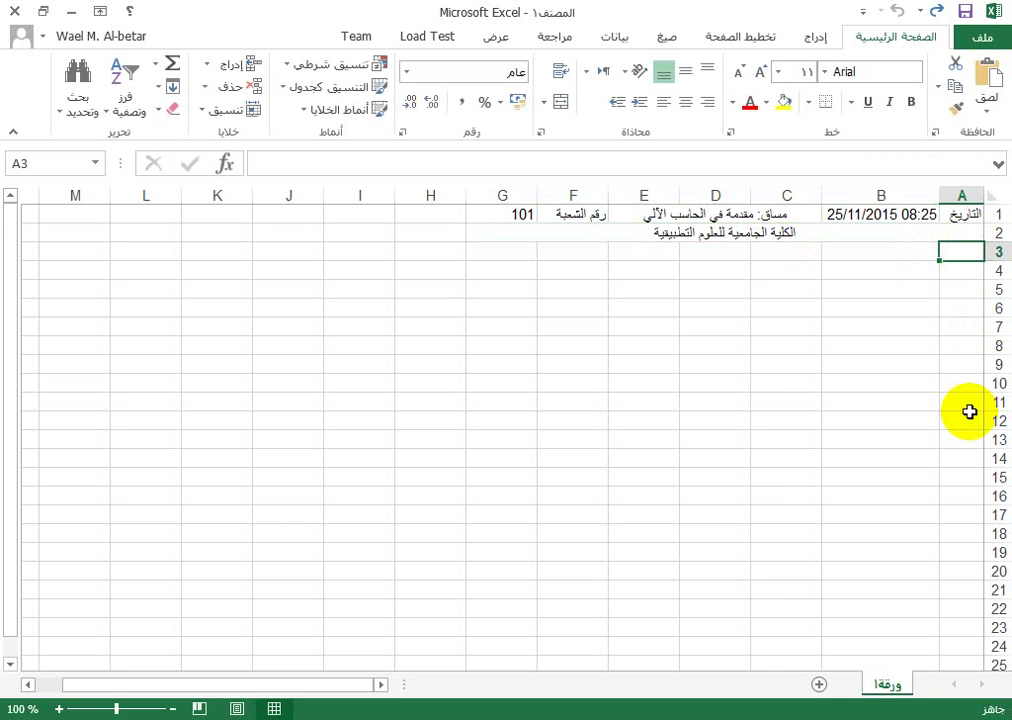
Enter the table headings "م", "اسم الطالب" and "العائلة" in cells A3 to C3
text(م)
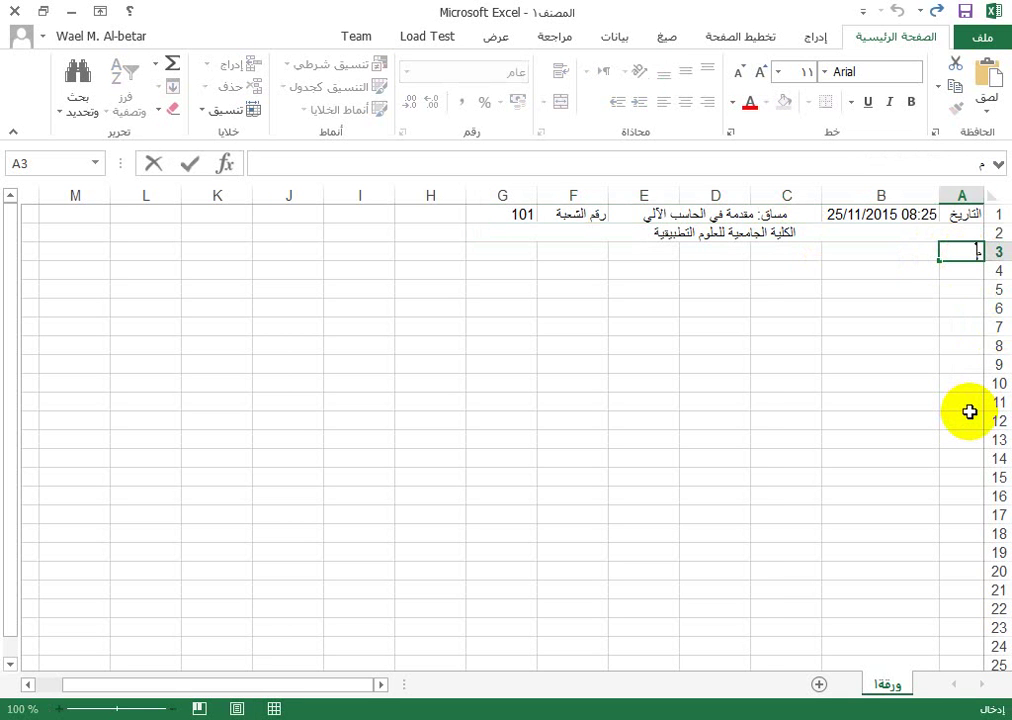
click(904, 250)
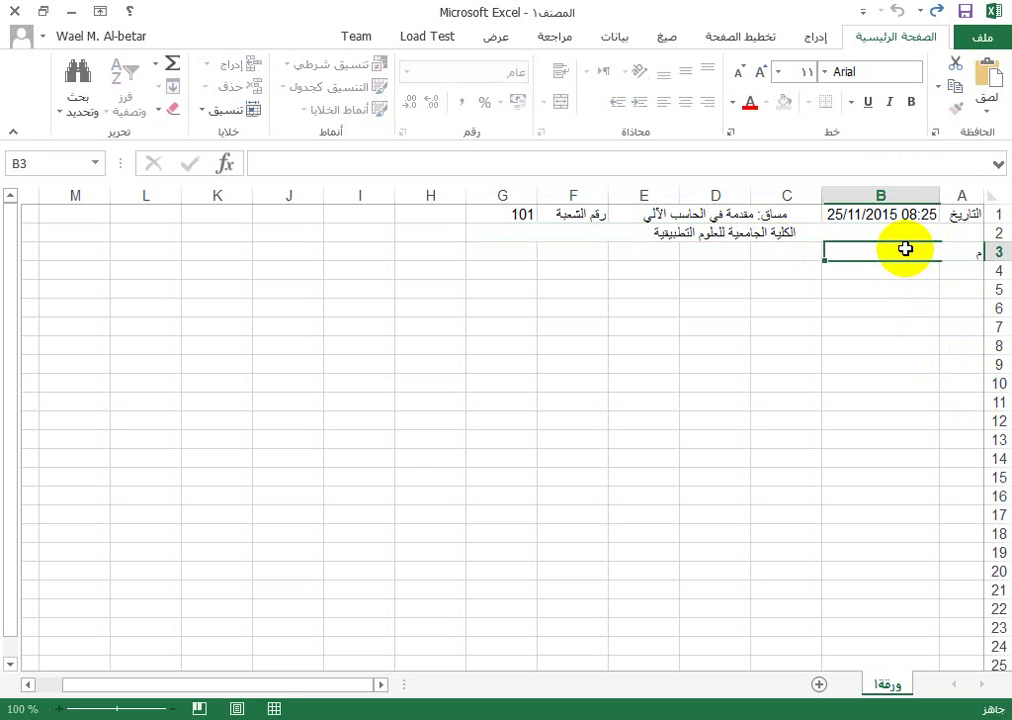
text(اسم الطالب)
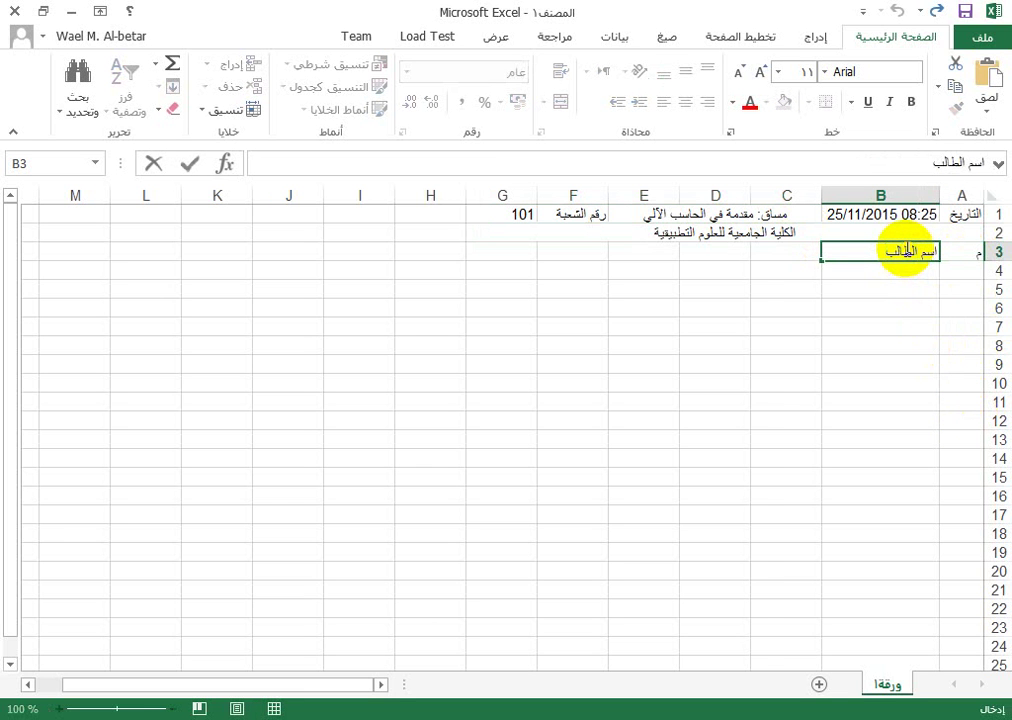
key(Tab)
text(ال)
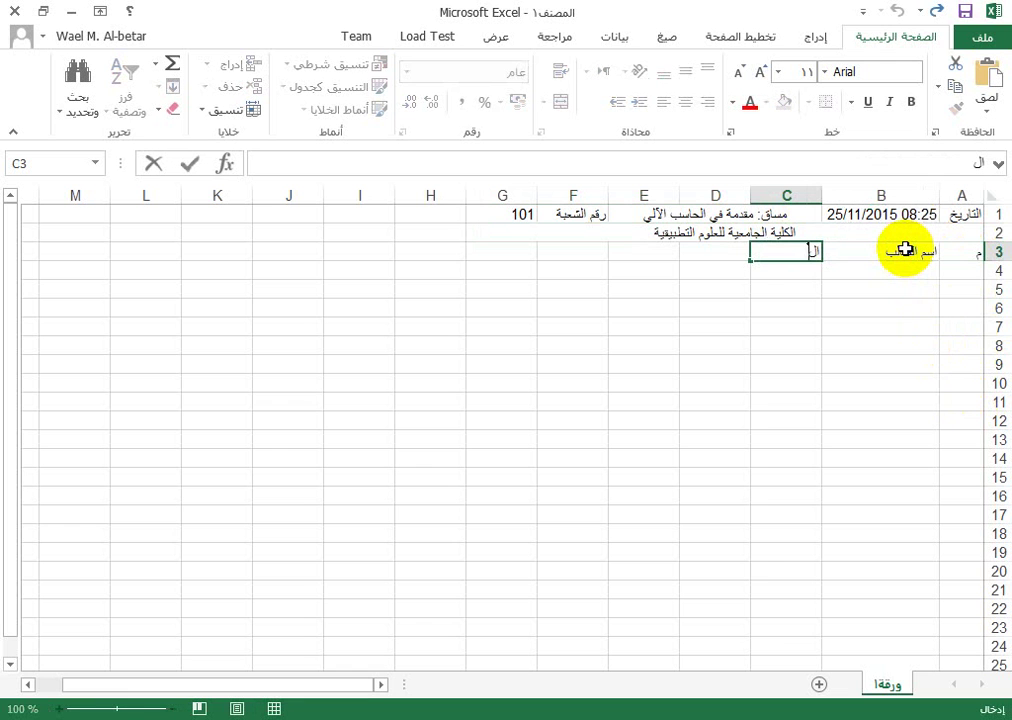
text(عائلة)
key(Tab)
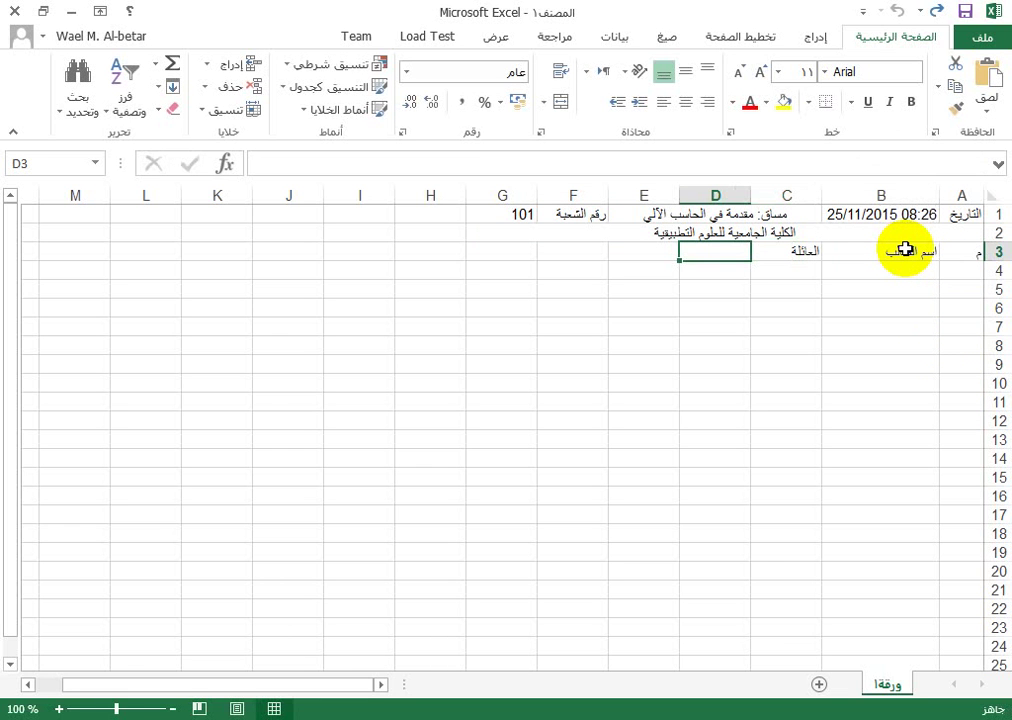
Enter the headings "الرقم الجامعي", "الدرجة النصفية", "الدرجة النهائية" and "مجموع الدرجات" in cells D3 to G3
text(ال)
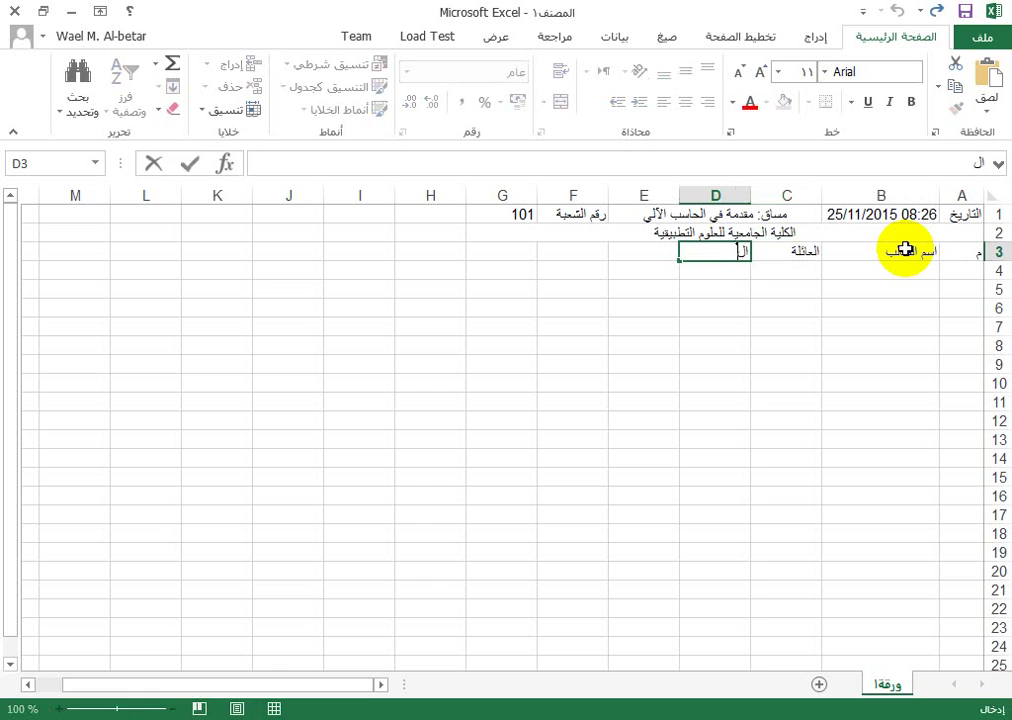
text(رقم الجام)
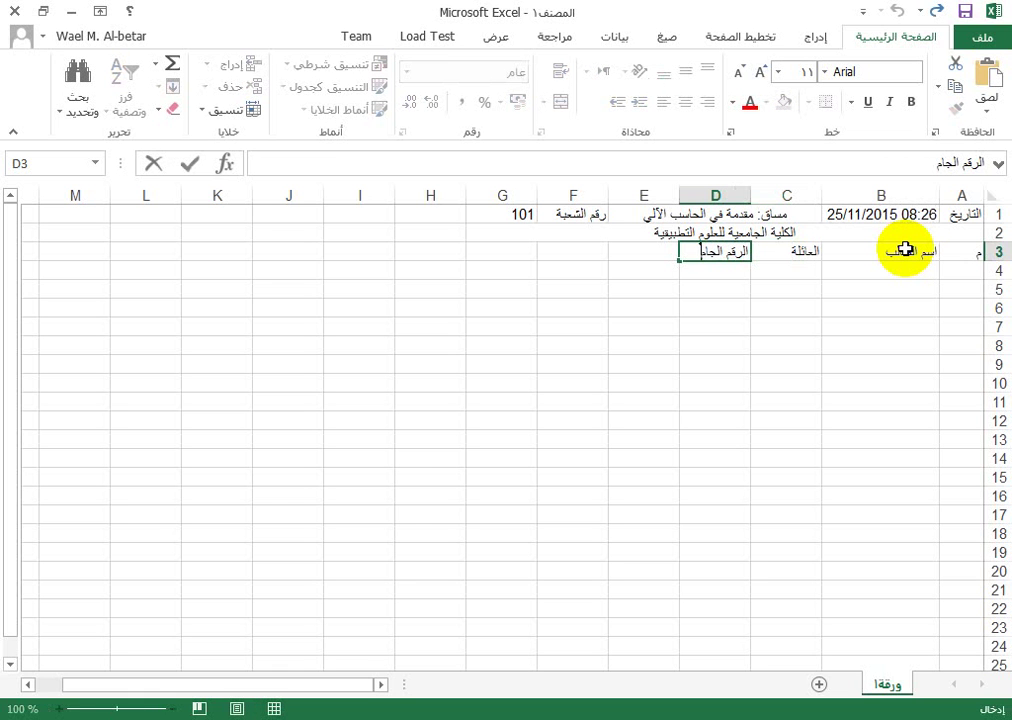
text(عي)
key(Tab)
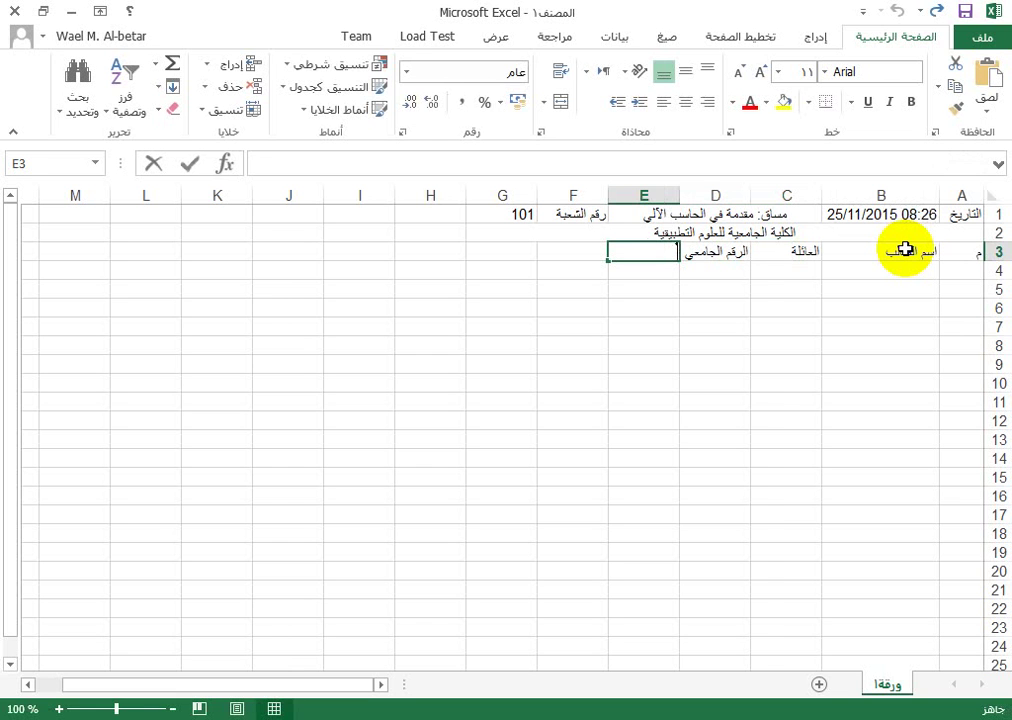
text(الدرجة النصفية)
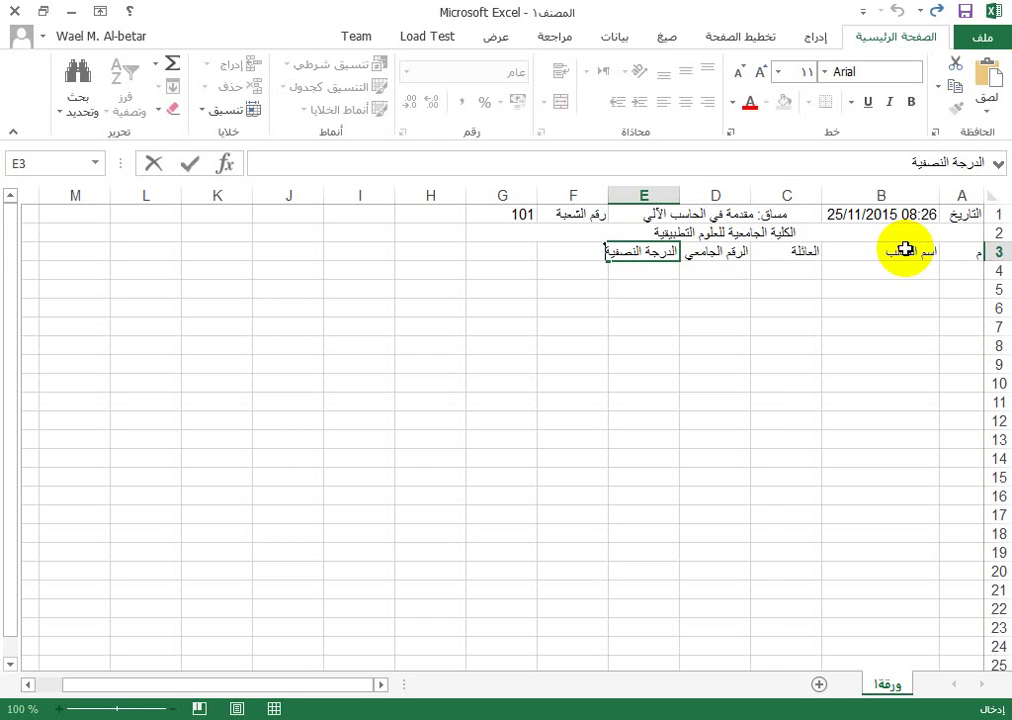
key(Tab)
text(ال)
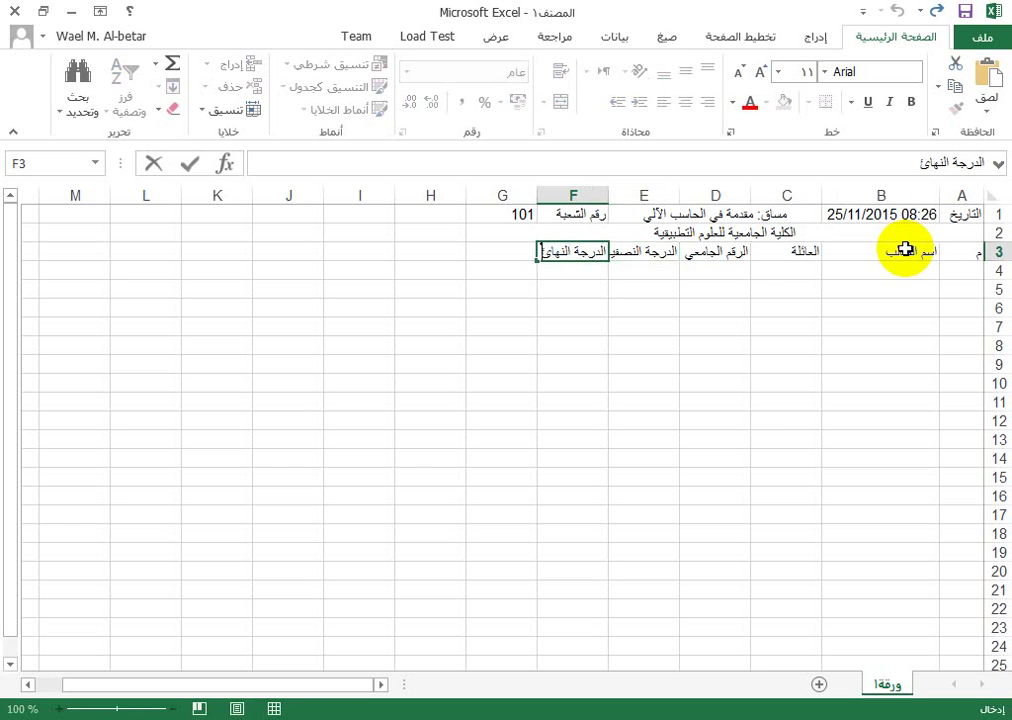
key(Tab)
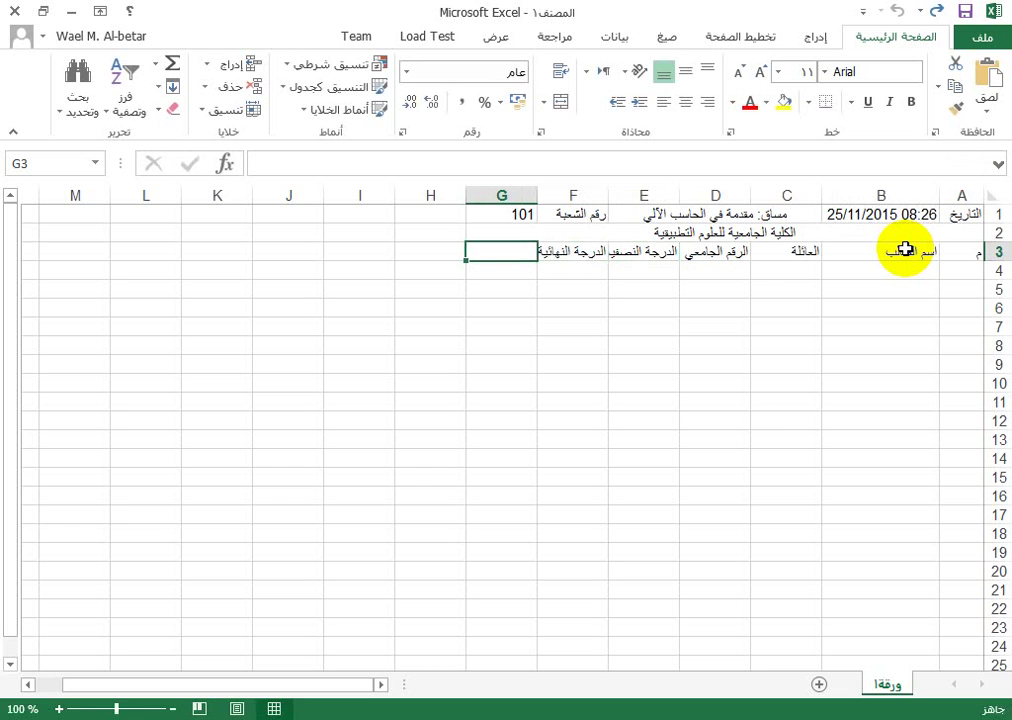
text(مجموع الدرجات)
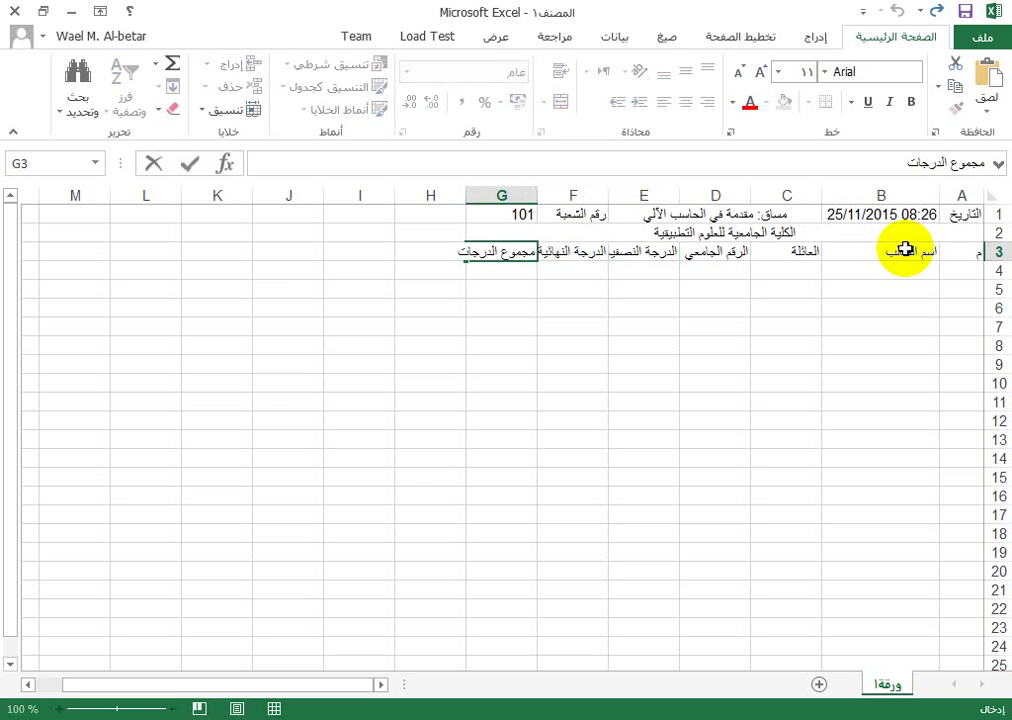
key(Return)
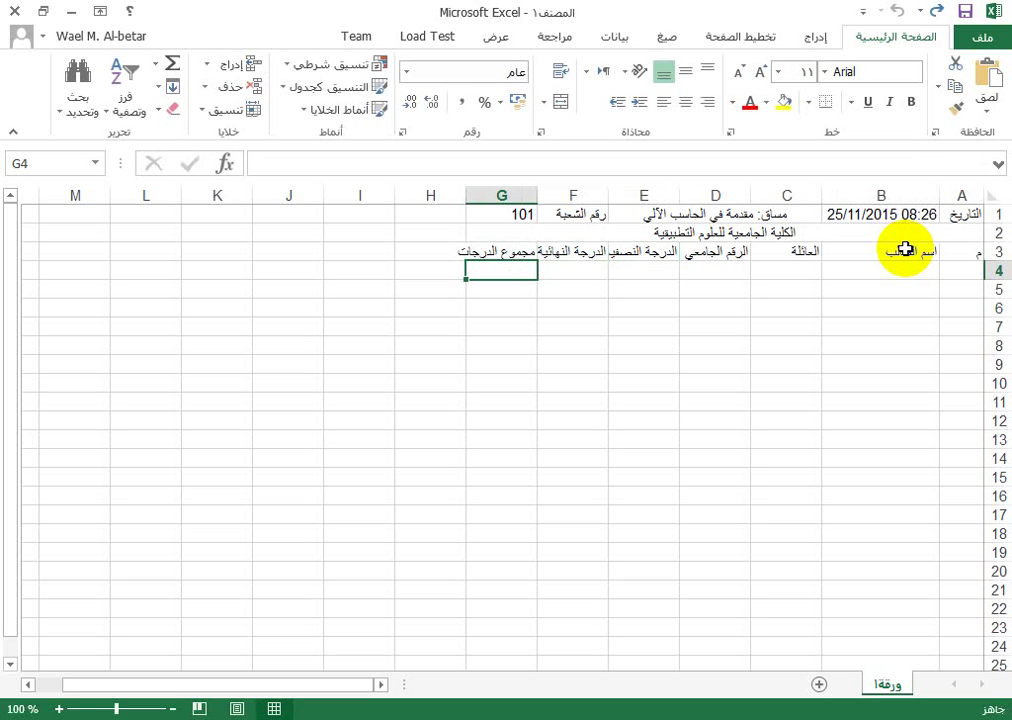
Narrow column B to fit its heading "اسم الطالب" and insert a new column before it
click(899, 253)
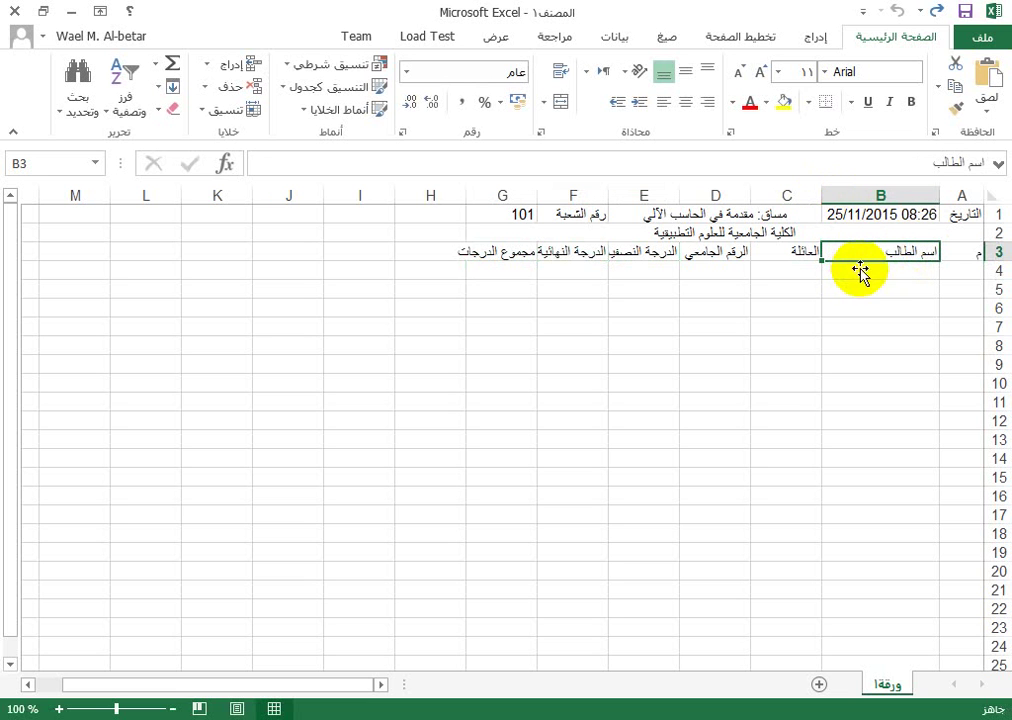
drag(825, 195, 882, 195)
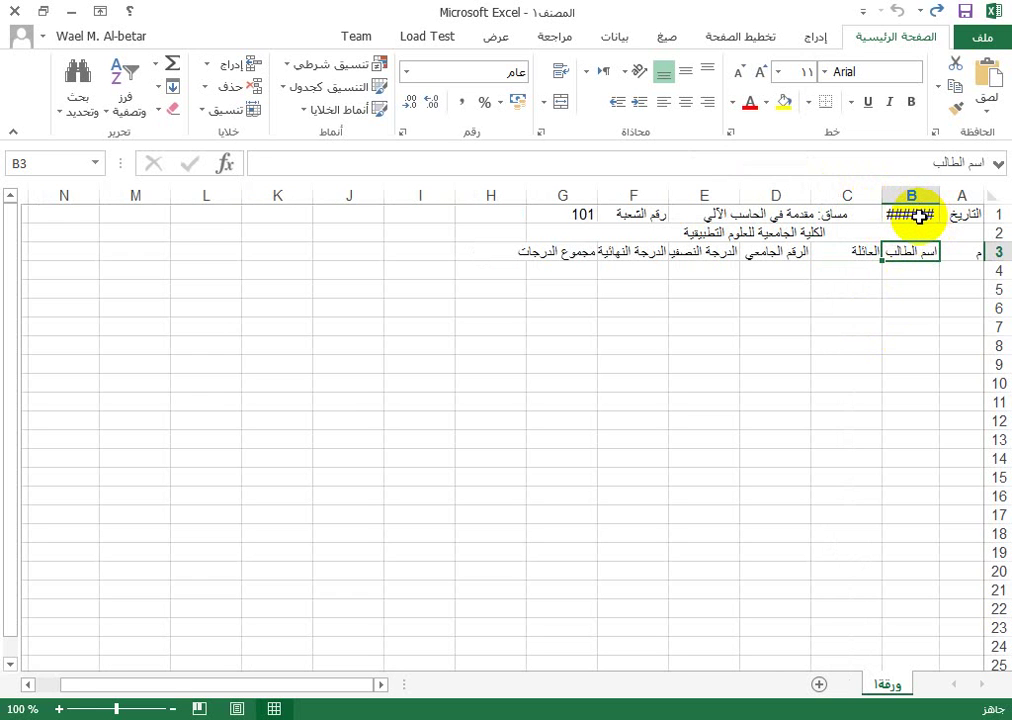
click(914, 182)
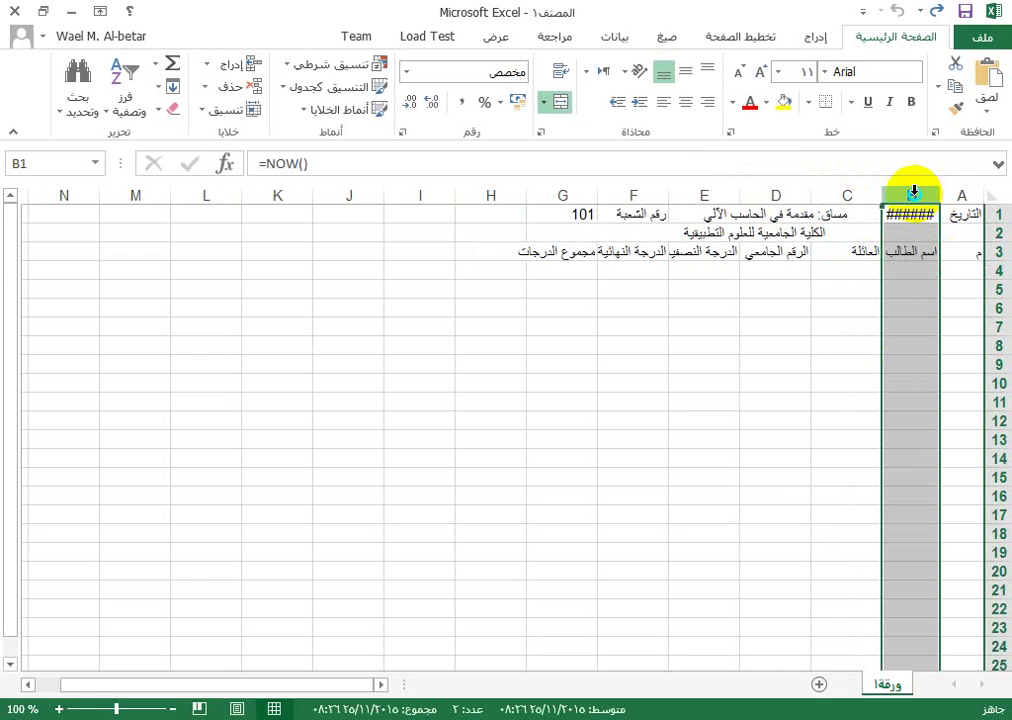
right_click(914, 192)
click(872, 334)
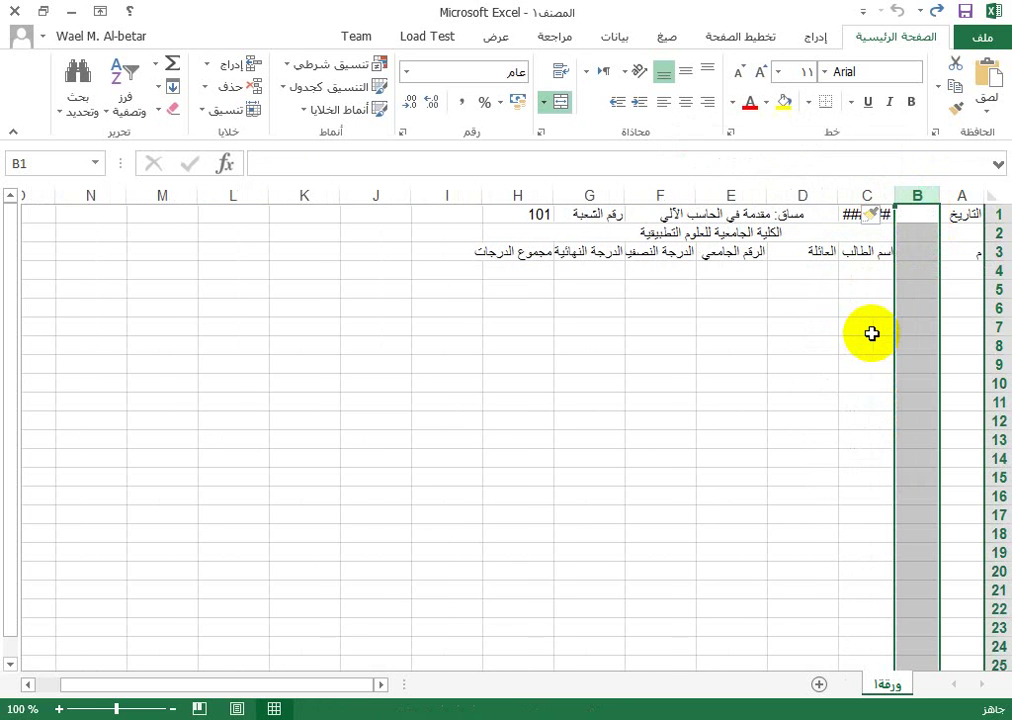
Merge and center the cells B1:C1 to give the date more width
click(934, 214)
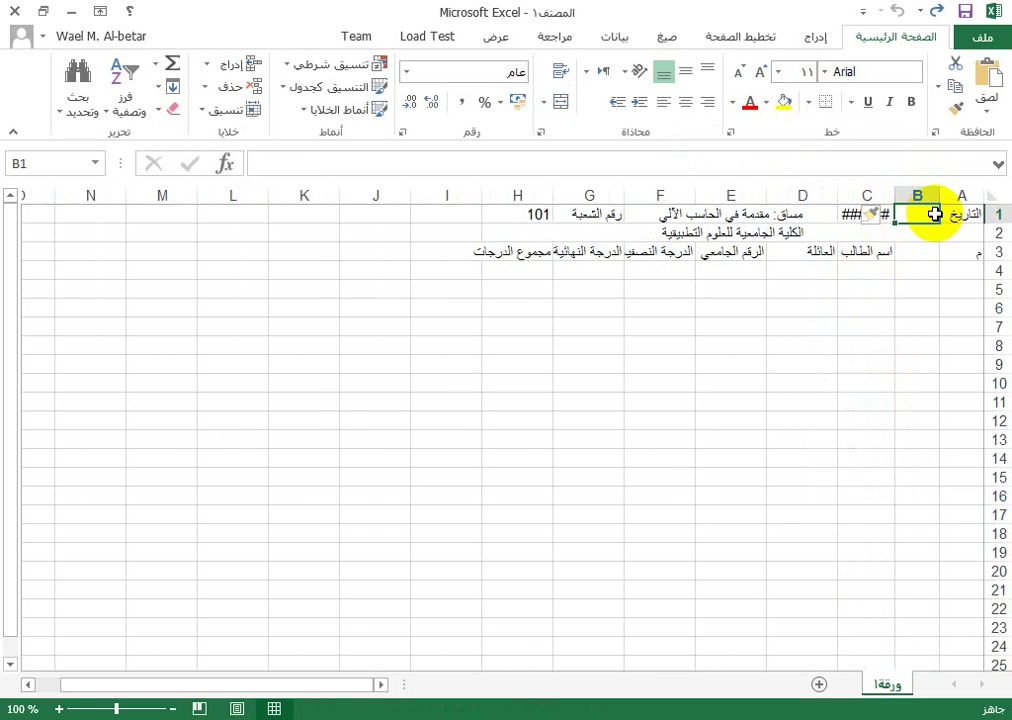
drag(934, 214, 881, 213)
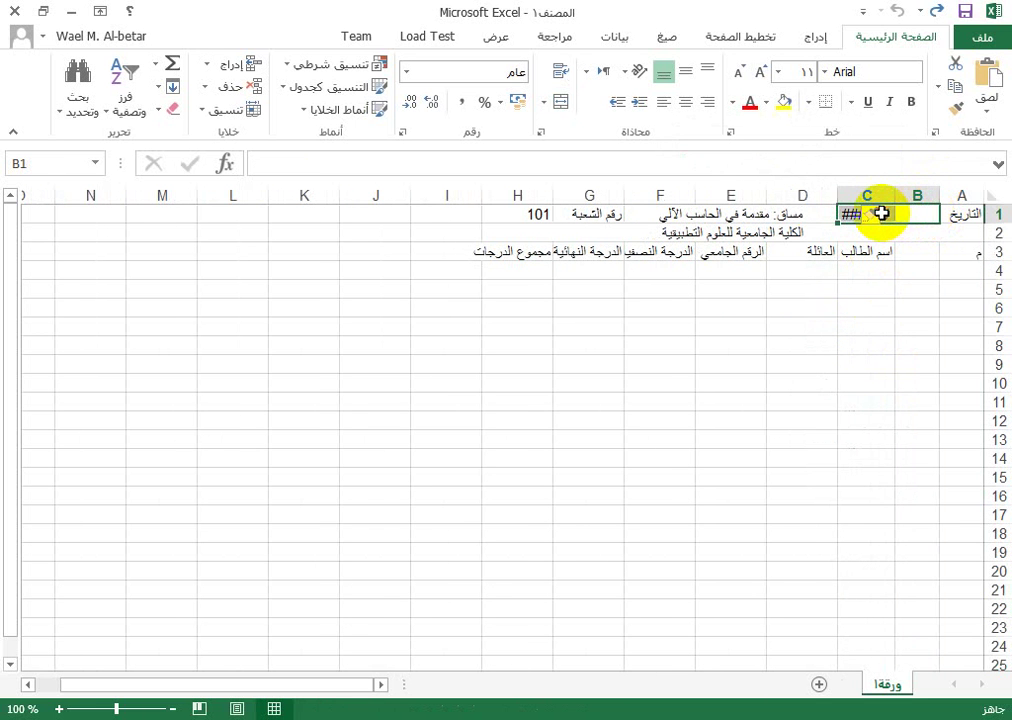
click(560, 102)
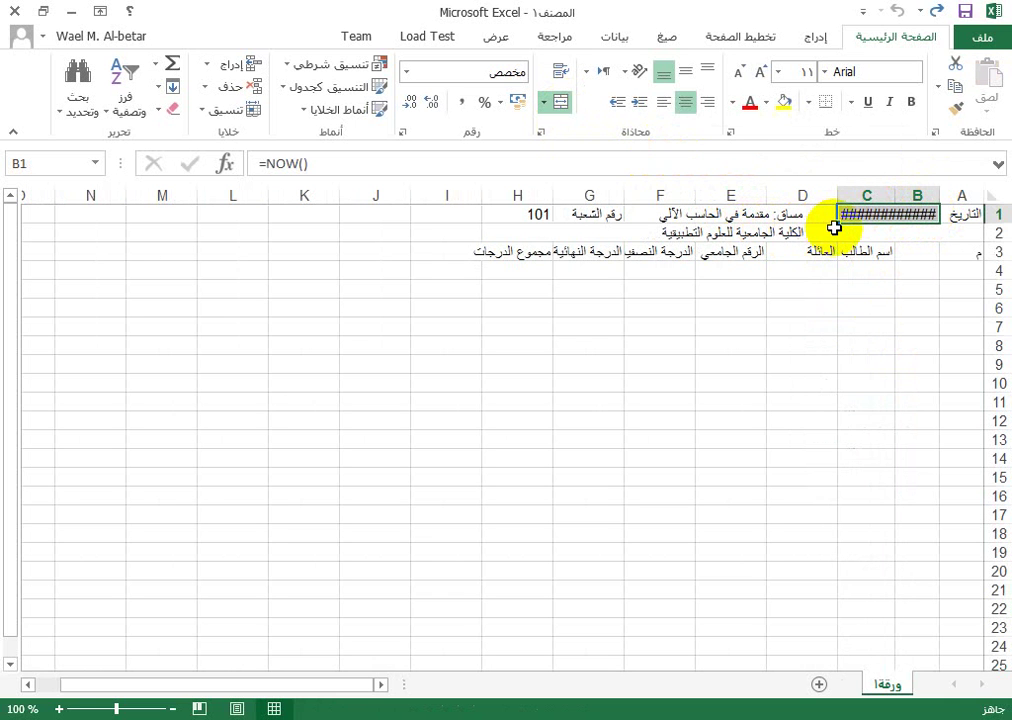
Insert another column before column B and merge and center the date across B1:D1
right_click(925, 190)
key(Escape)
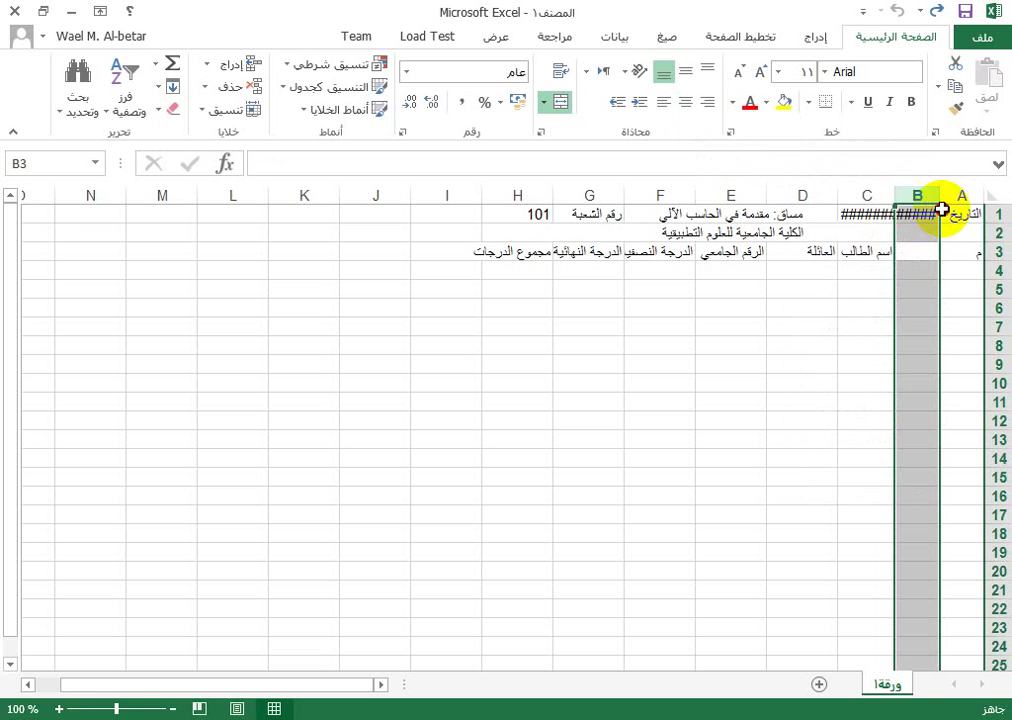
right_click(914, 191)
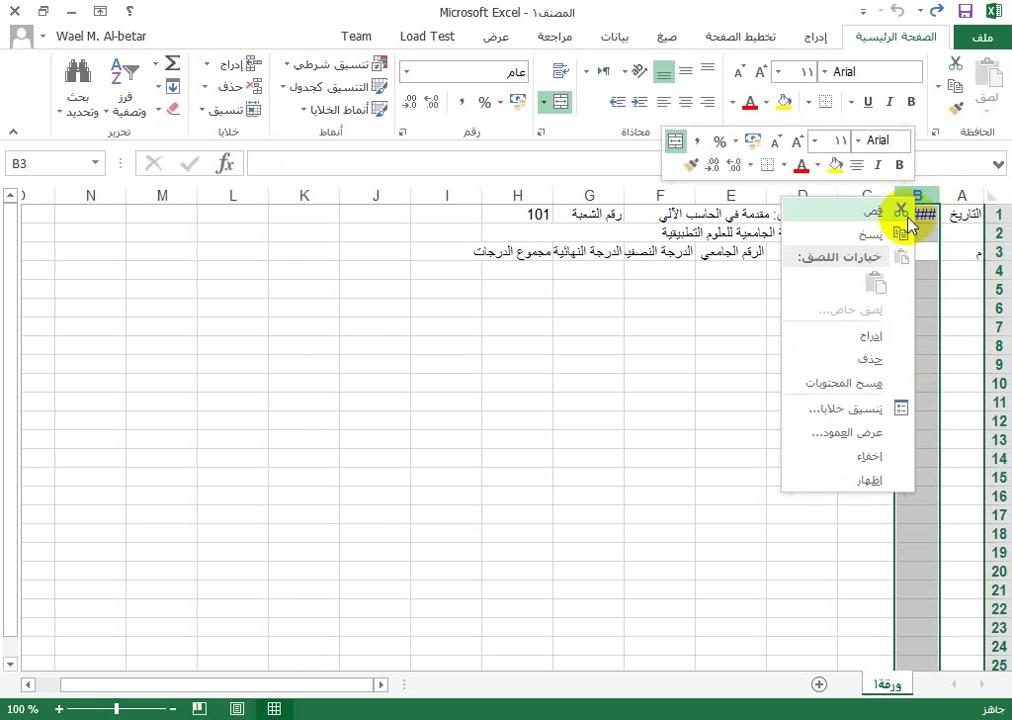
click(887, 330)
drag(928, 216, 840, 211)
click(556, 102)
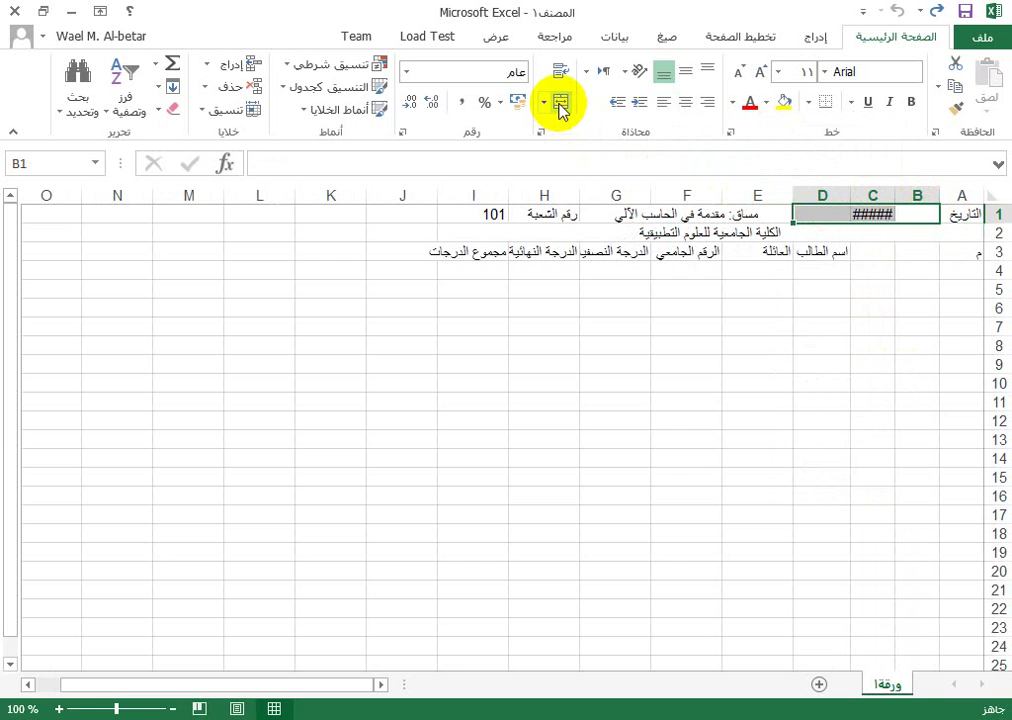
click(924, 236)
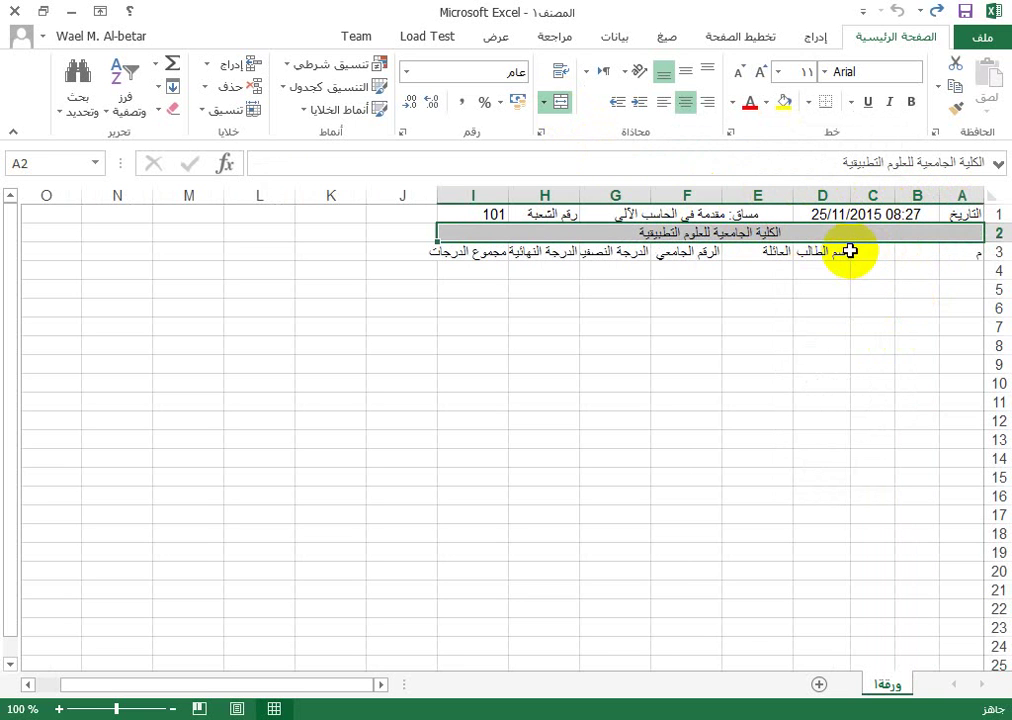
drag(830, 252, 448, 250)
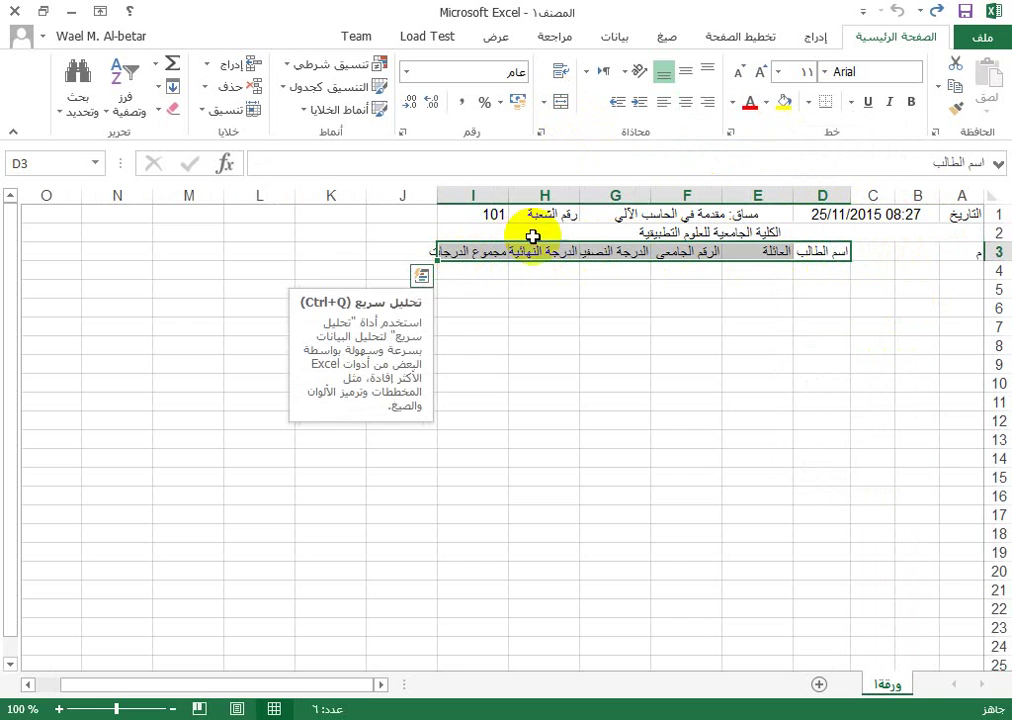
click(957, 62)
click(926, 252)
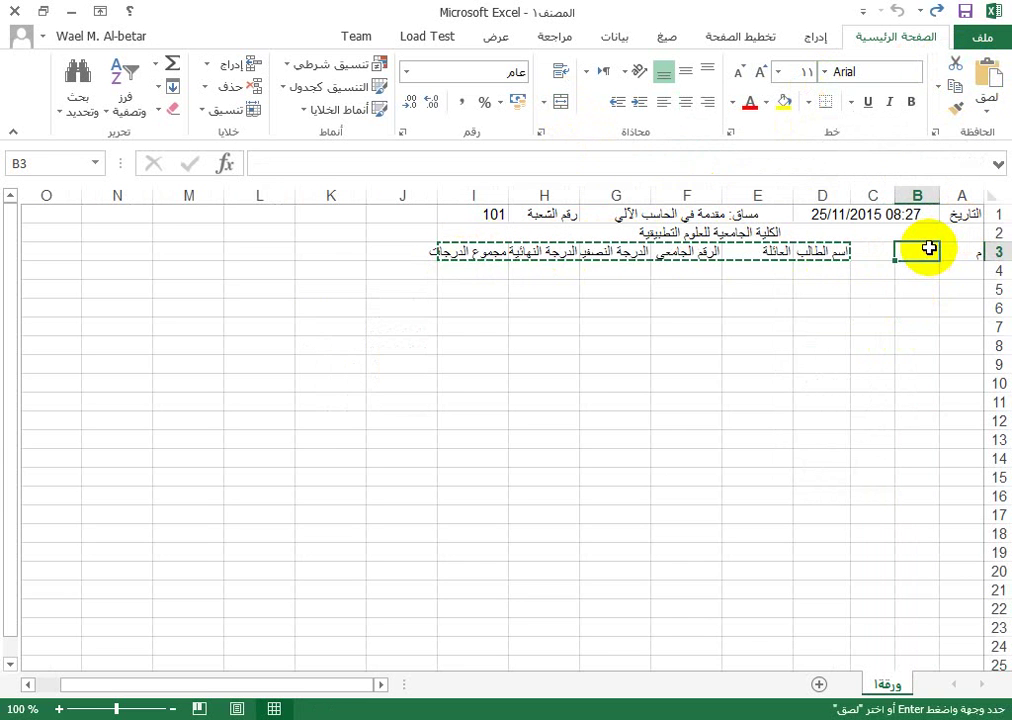
click(957, 95)
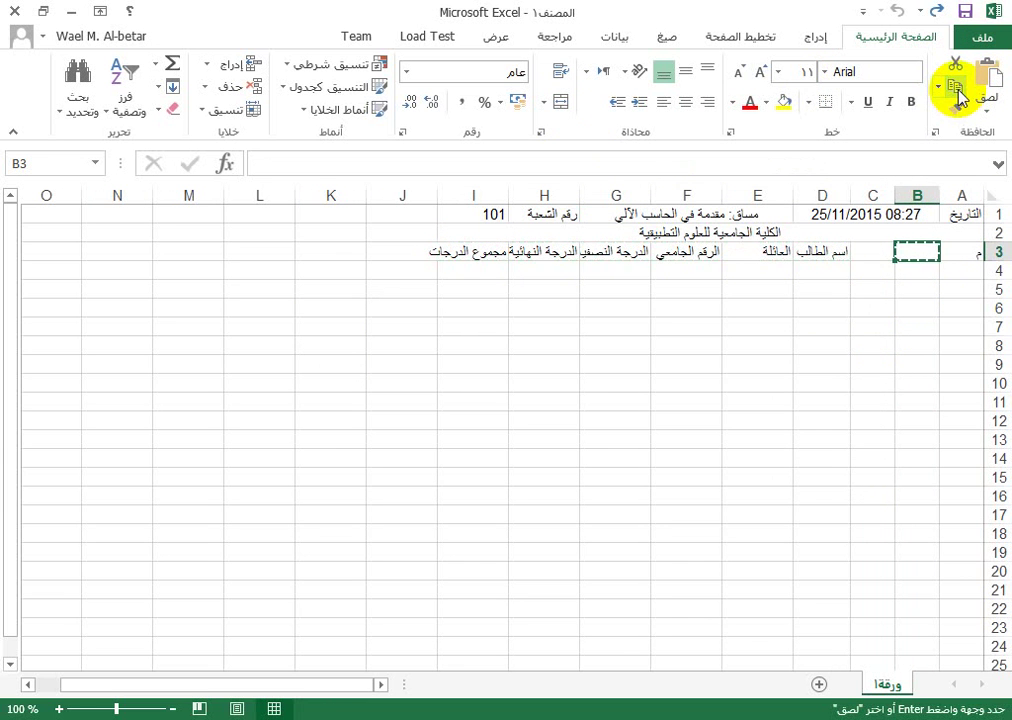
Move the headings in cells D3:I3 so that they start at cell B3
drag(843, 255, 458, 247)
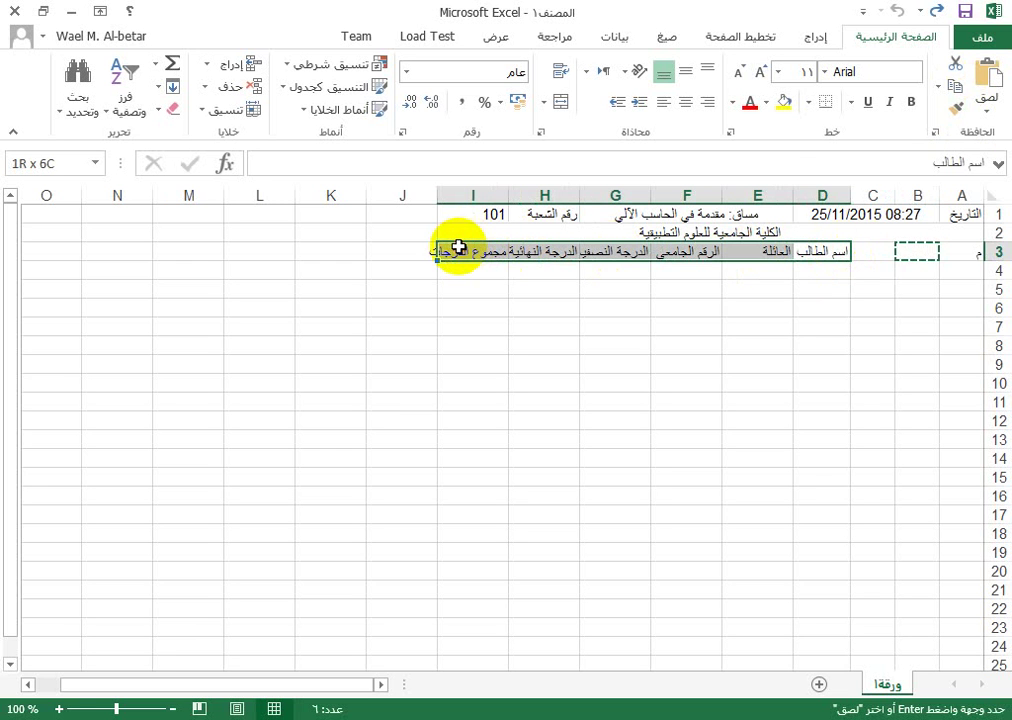
click(957, 64)
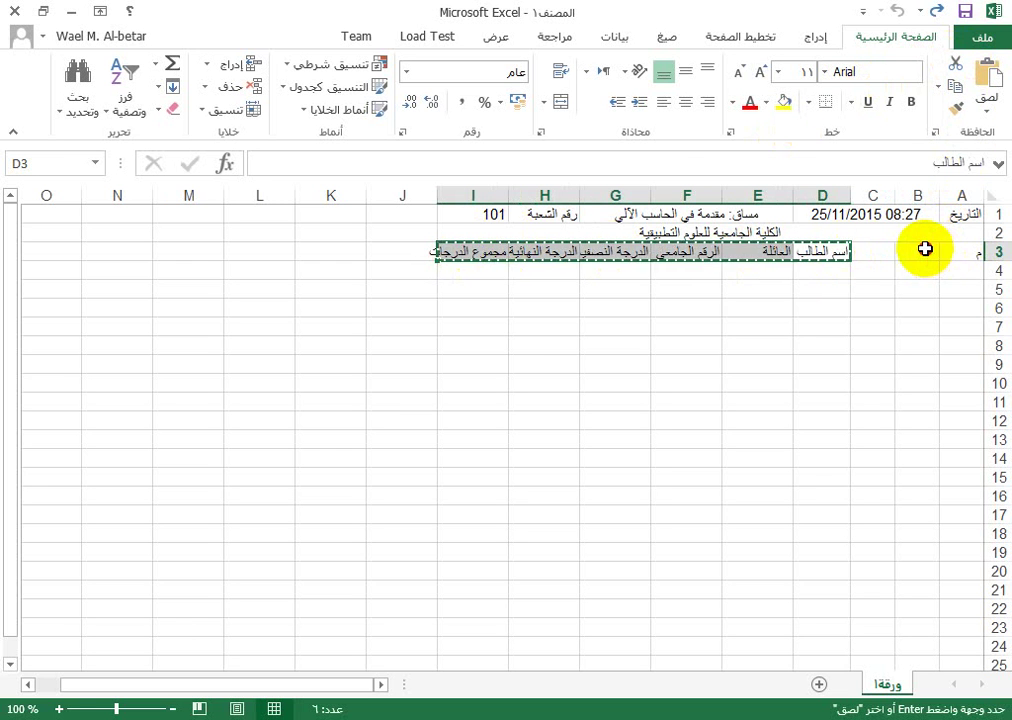
click(925, 249)
click(987, 78)
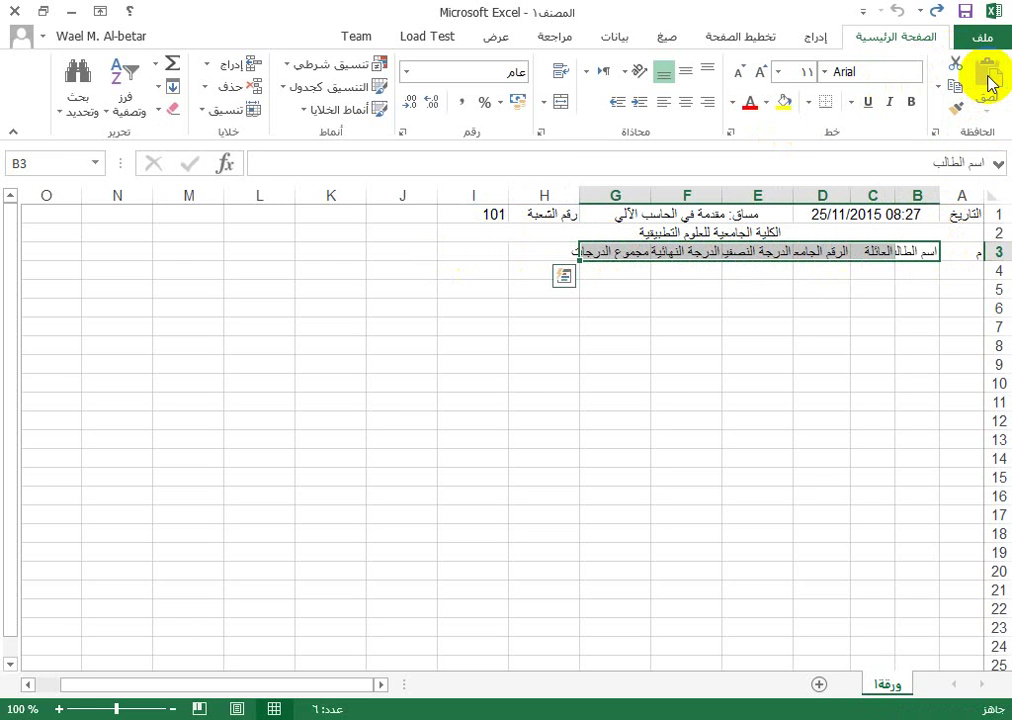
Widen column B to fit the heading "اسم الطالب" and make row 3 about two text lines tall
click(876, 272)
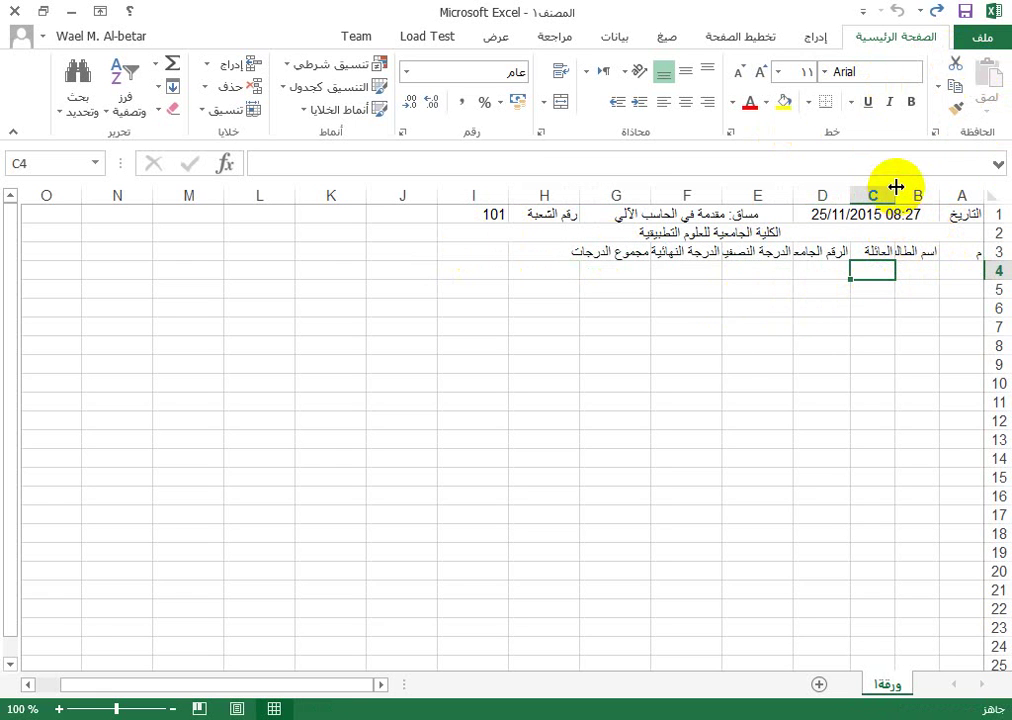
drag(896, 194, 886, 190)
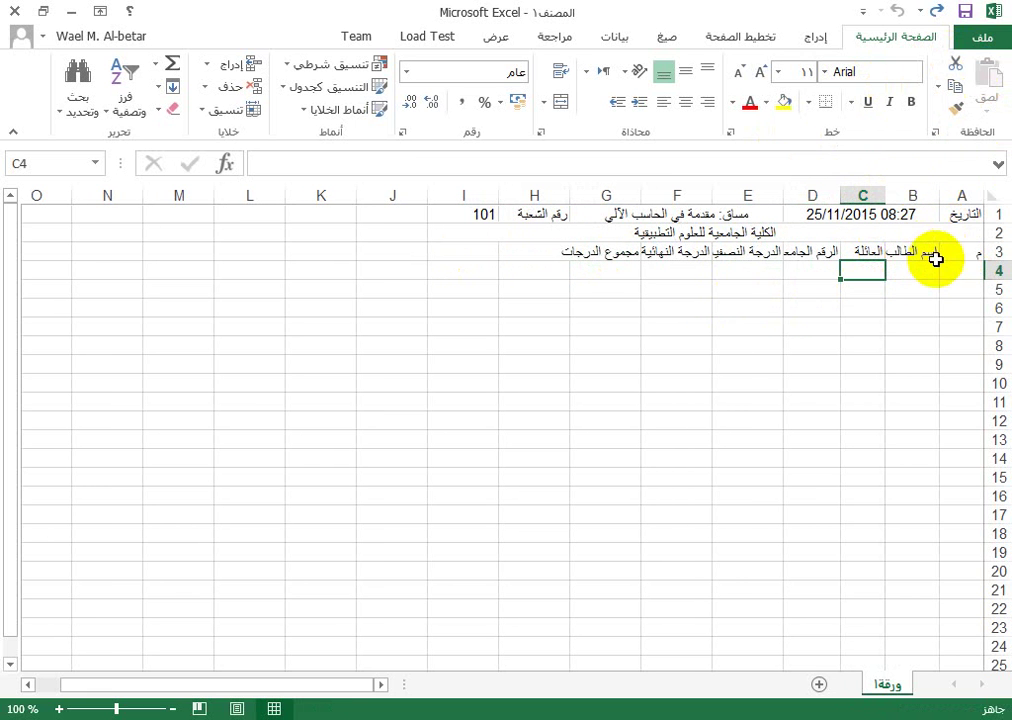
click(814, 251)
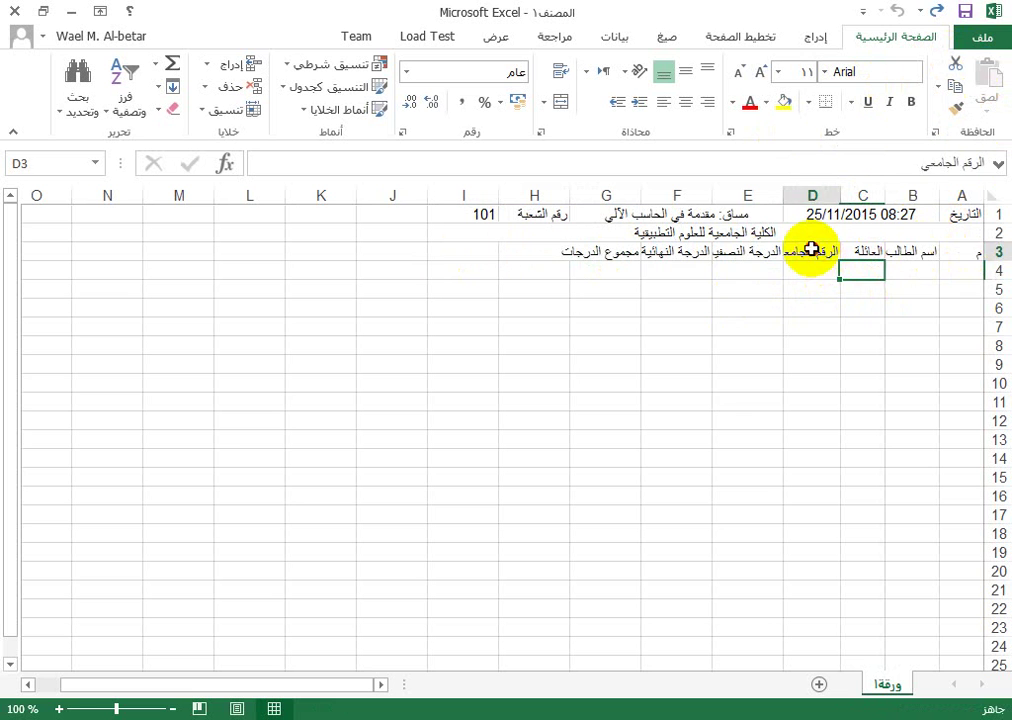
click(745, 253)
click(680, 250)
click(605, 251)
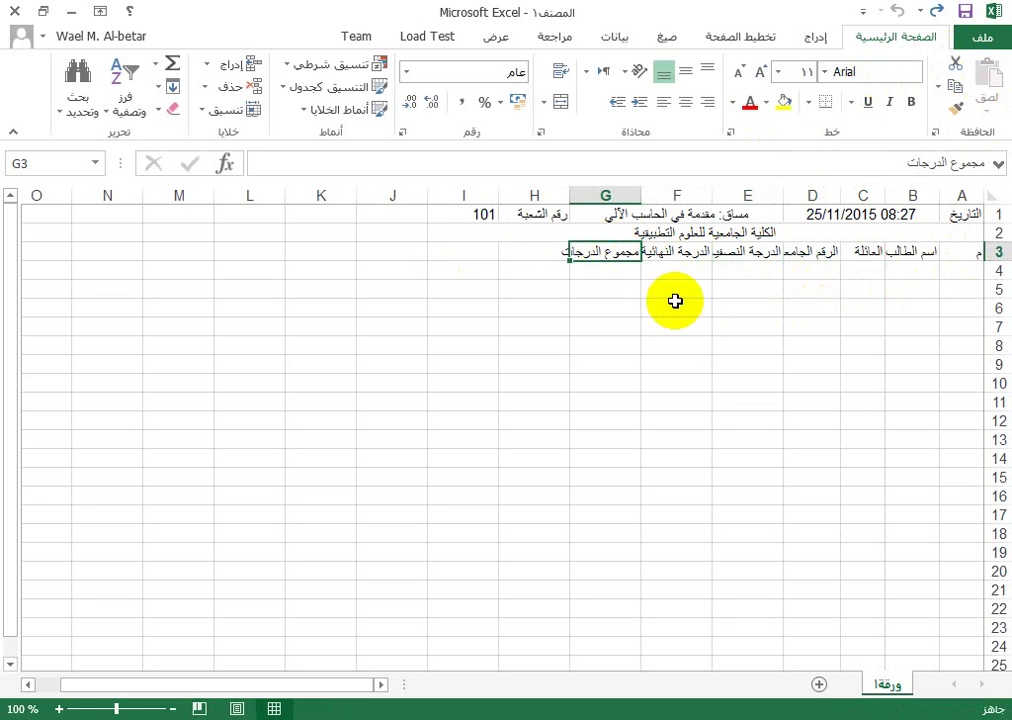
drag(998, 262, 999, 279)
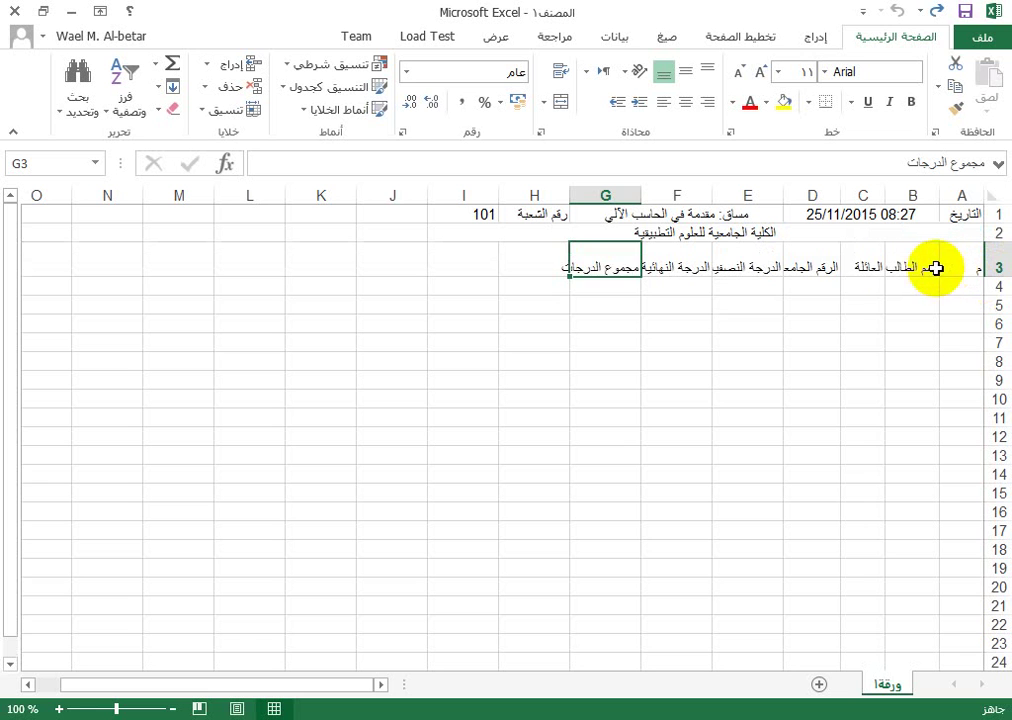
Wrap the text of the four headings in cells D3 to G3 and narrow column G slightly
click(803, 260)
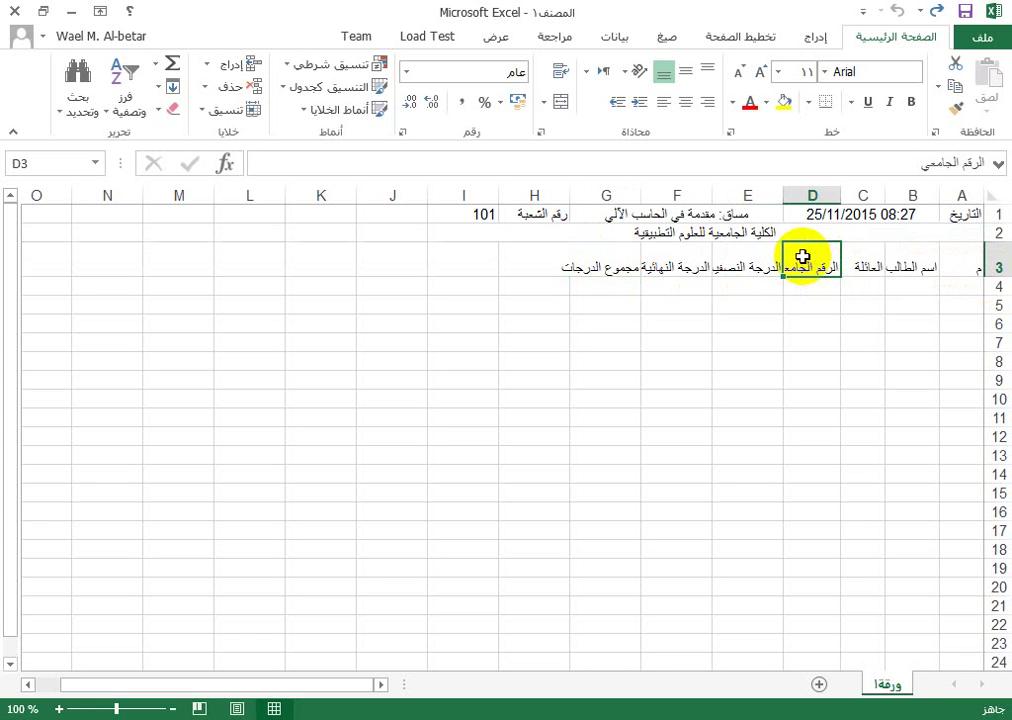
click(561, 76)
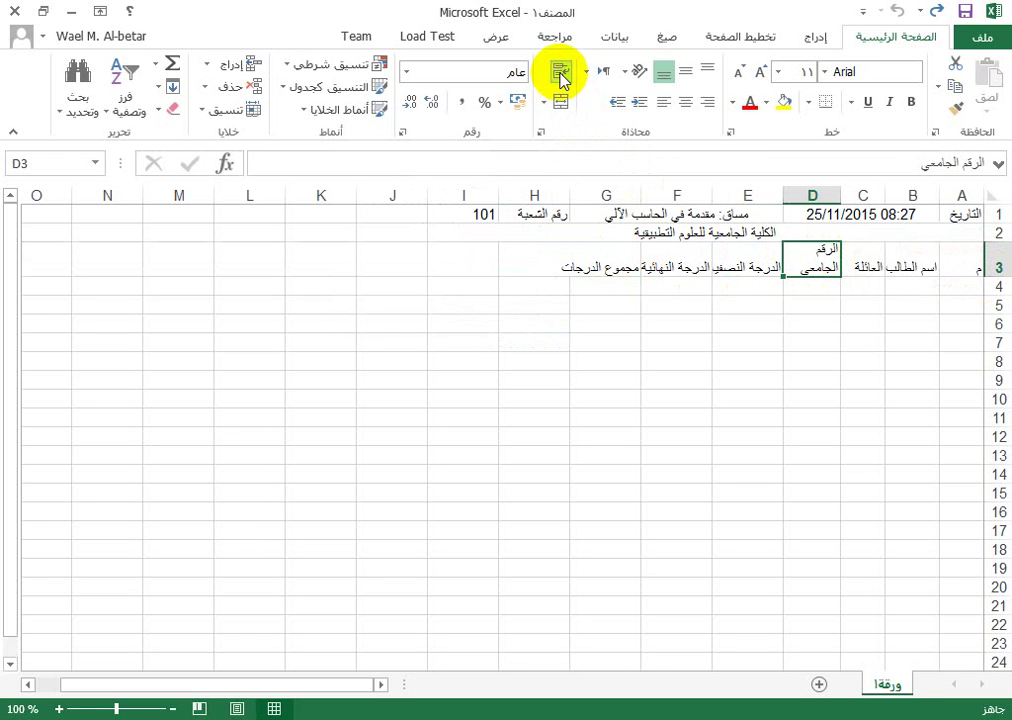
click(766, 268)
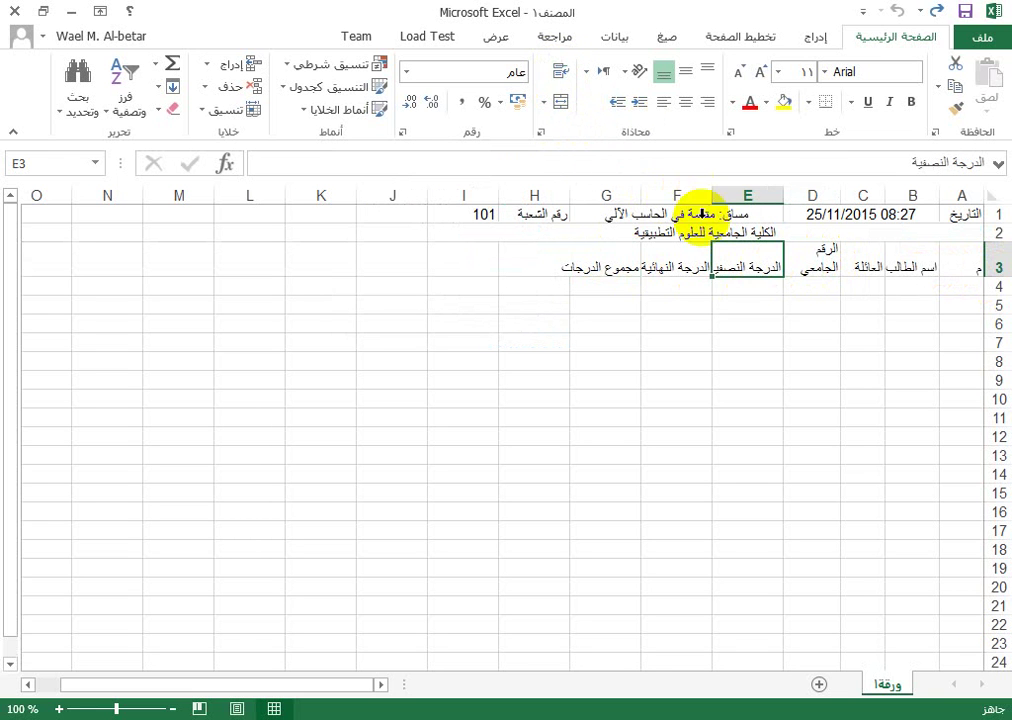
click(561, 78)
click(691, 266)
click(557, 75)
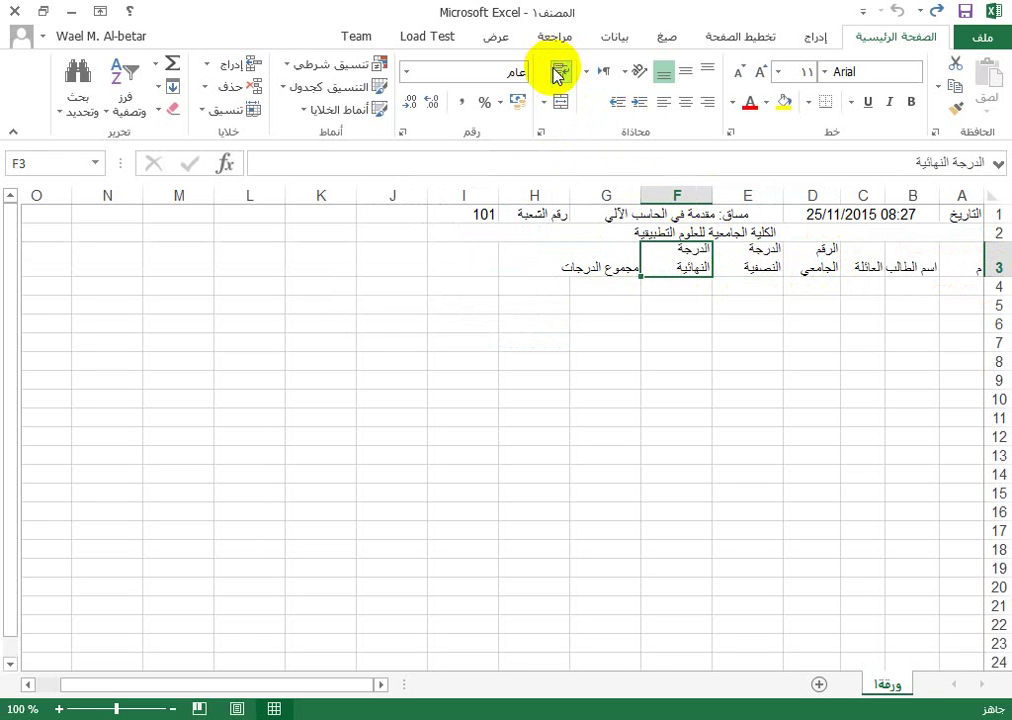
click(612, 258)
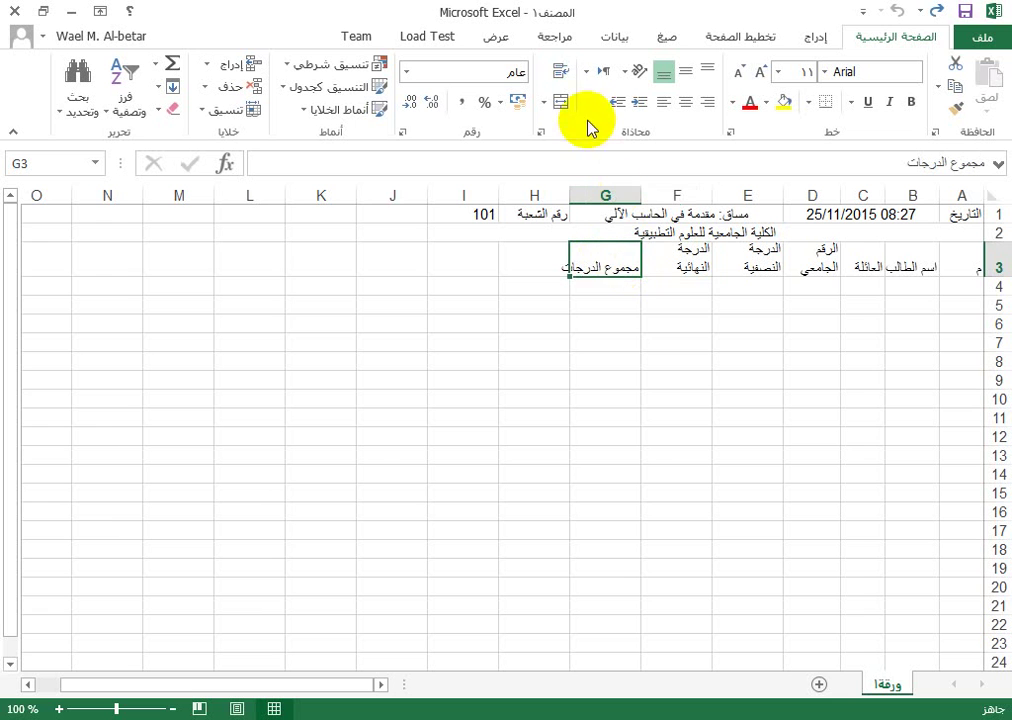
click(557, 75)
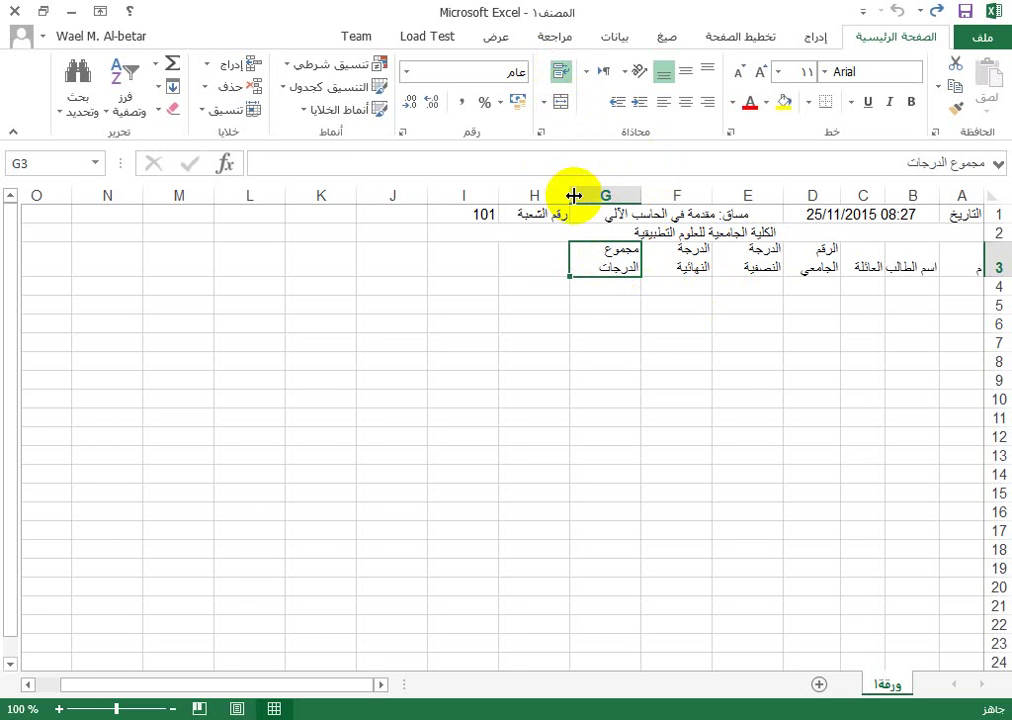
drag(574, 196, 584, 200)
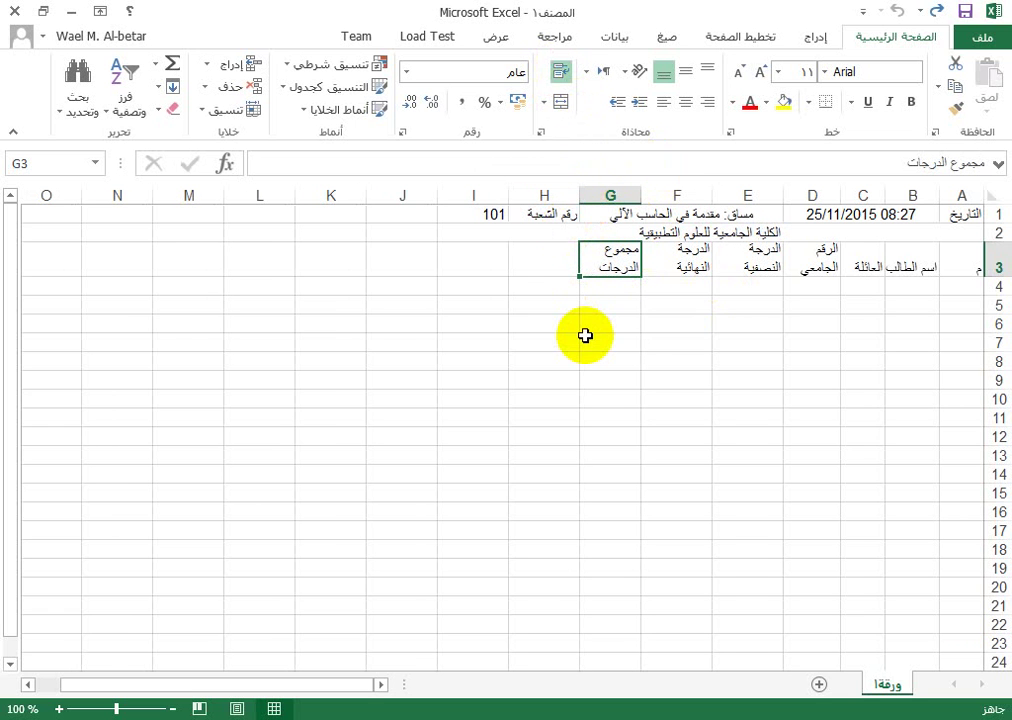
Merge and center cells H3:I3 and enter the heading "ملاحظات" in the merged cell
drag(562, 259, 486, 253)
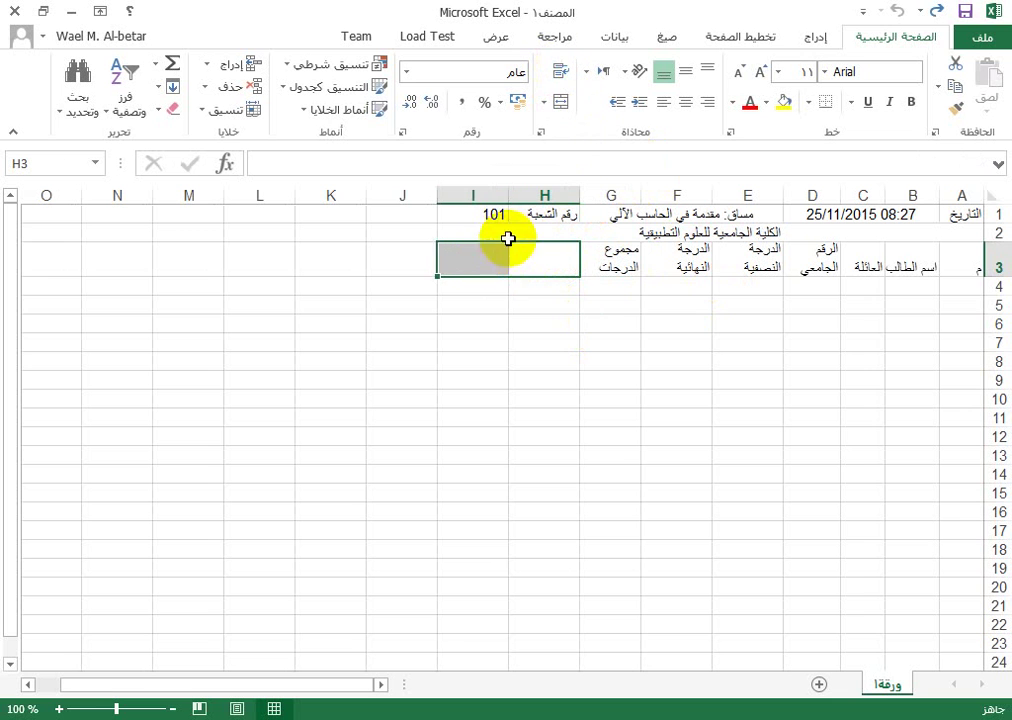
click(558, 102)
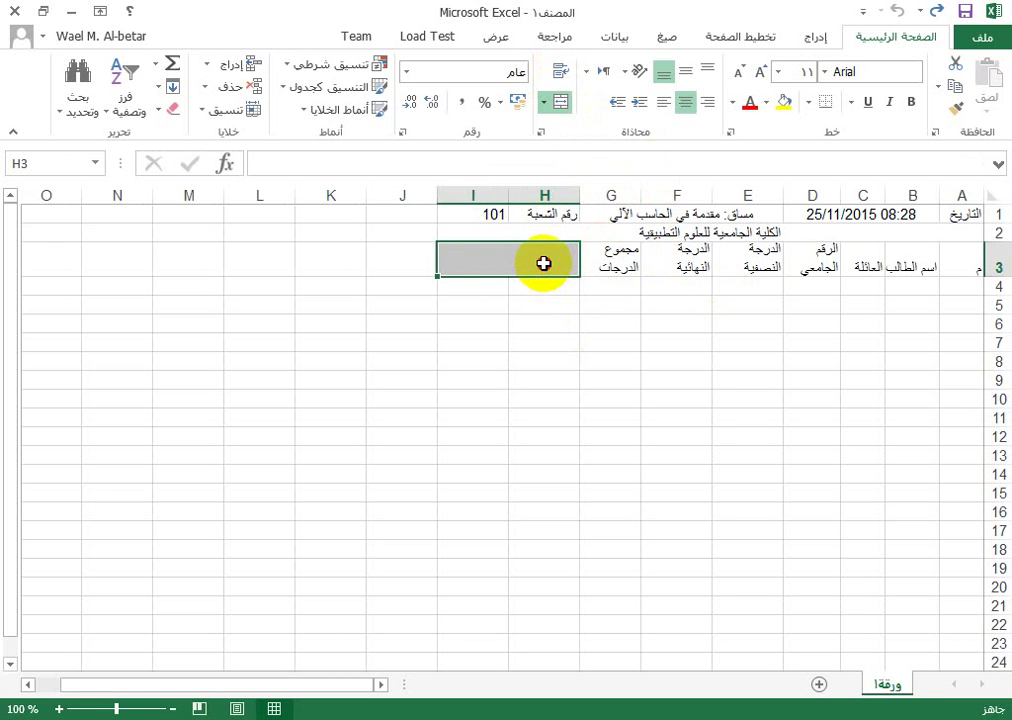
click(548, 304)
click(559, 257)
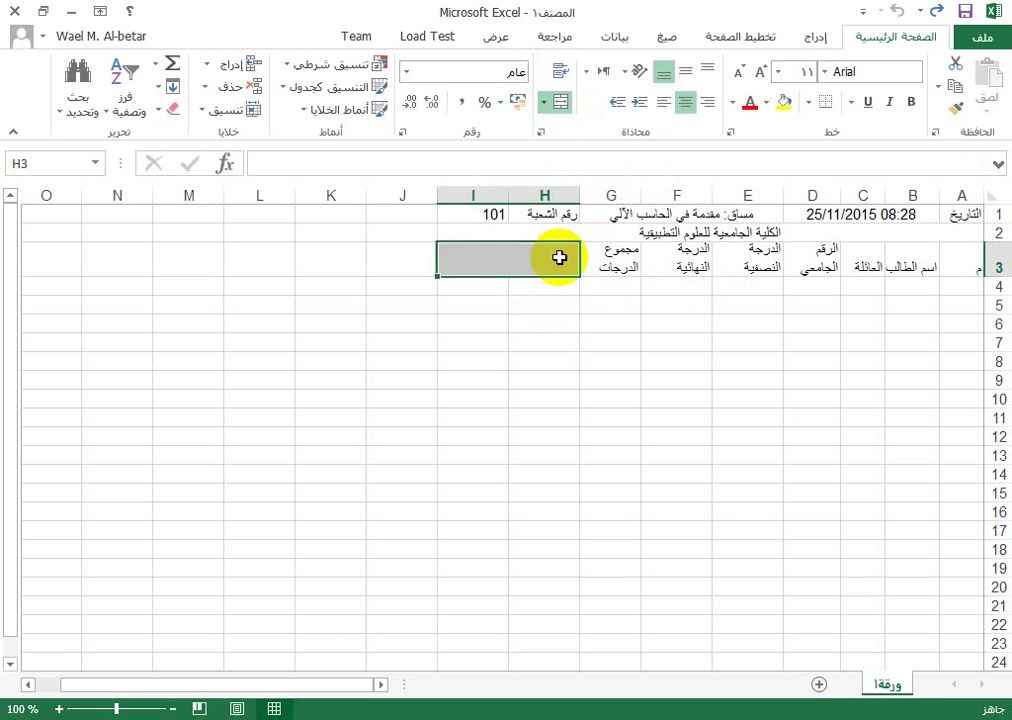
text(ملاحظات)
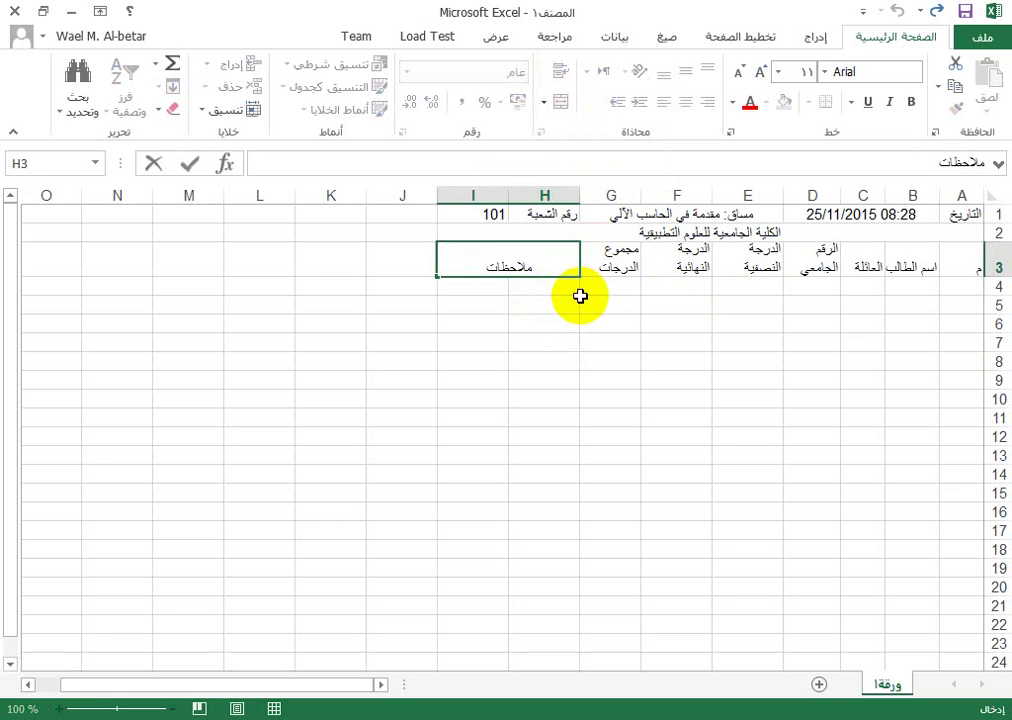
key(Return)
Align the "ملاحظات" heading vertically to the middle of its cell
click(518, 262)
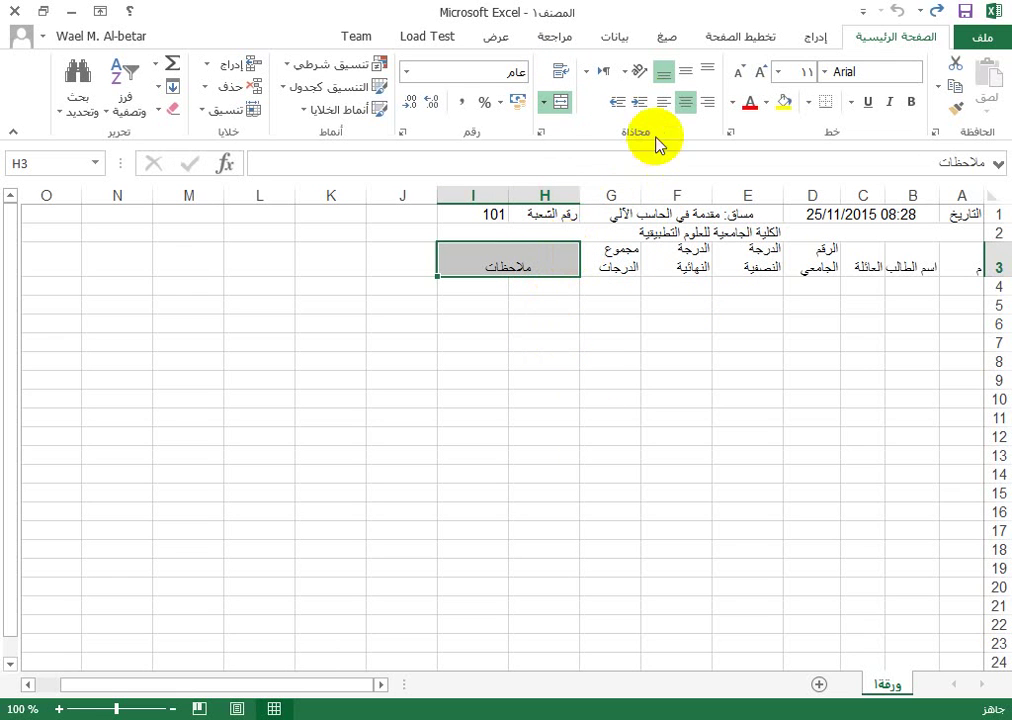
click(686, 76)
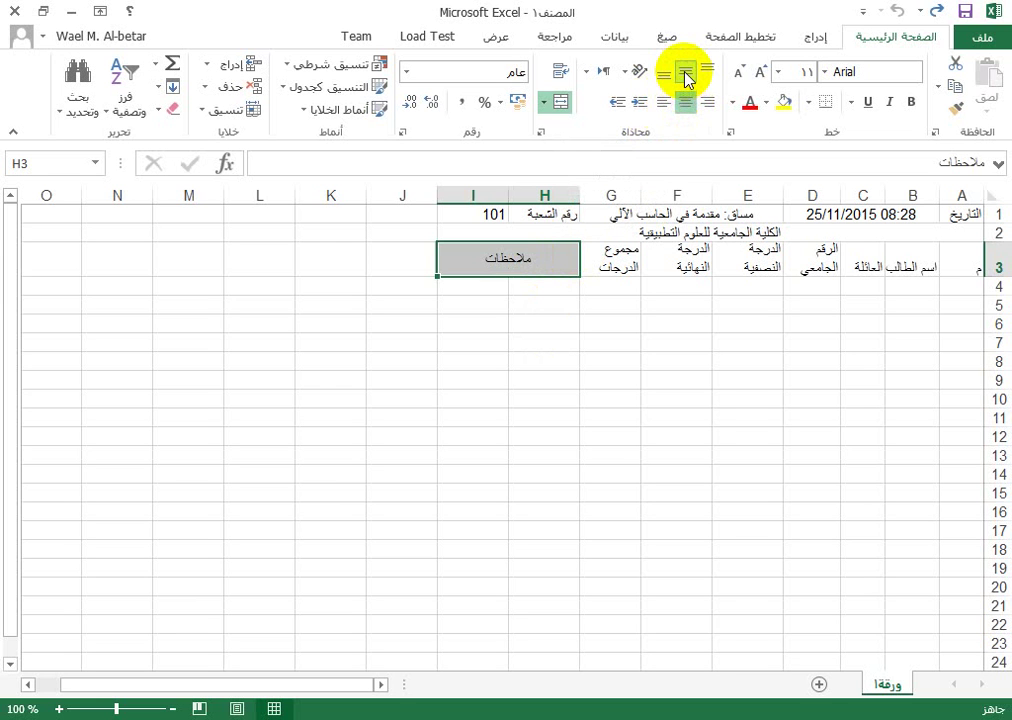
click(663, 73)
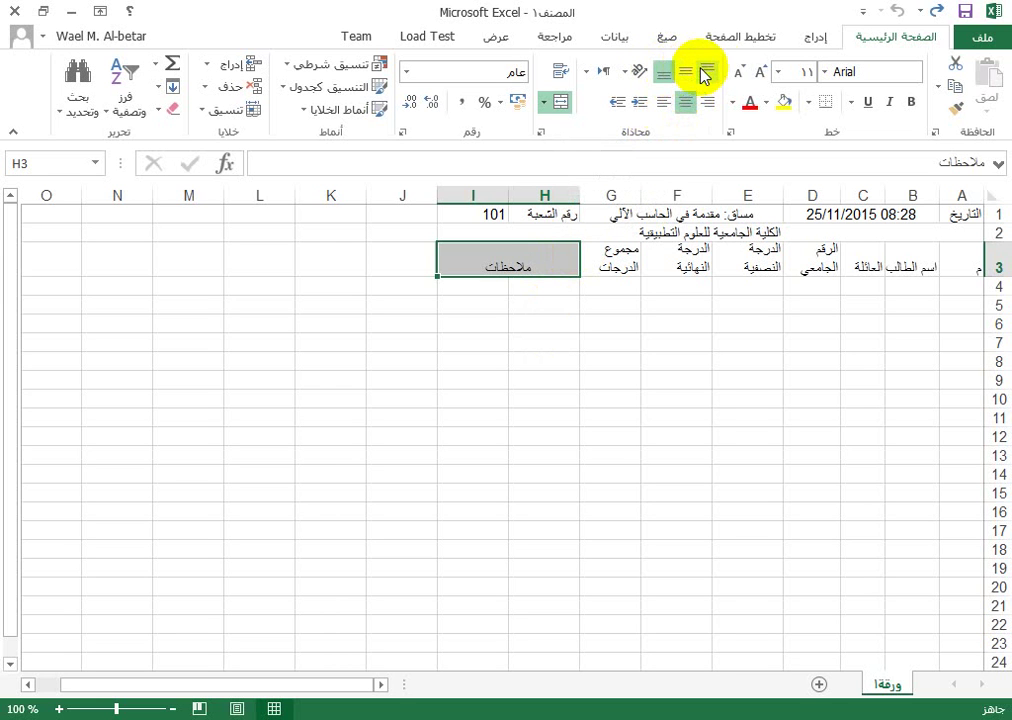
click(685, 71)
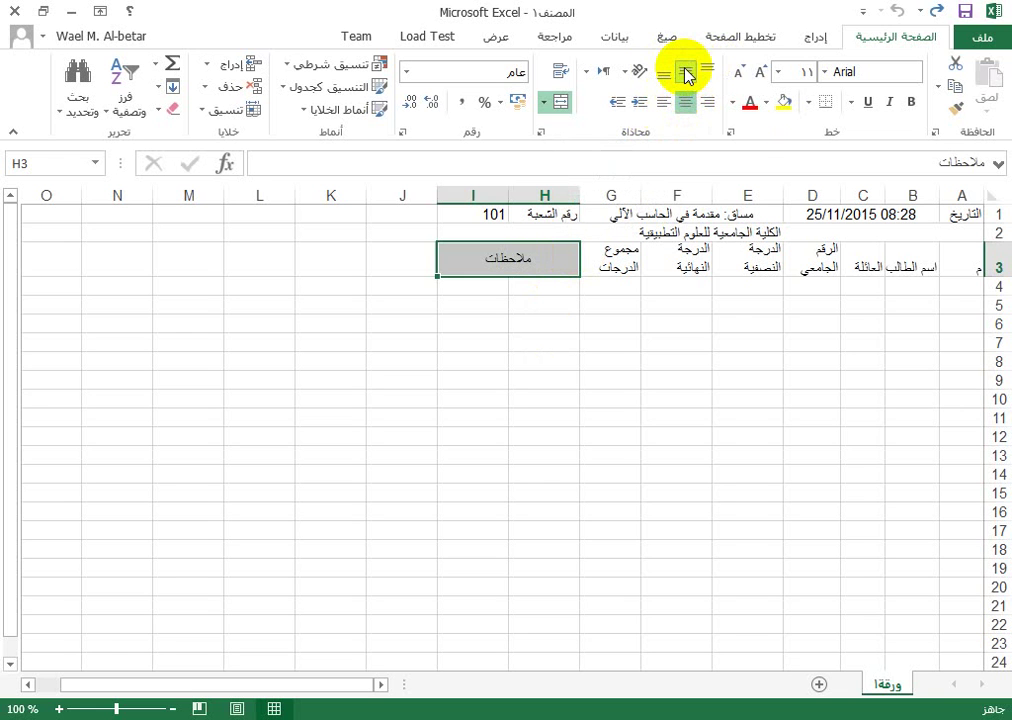
Enter 1 and 2 in cells A4 and A5 and fill the number series down column A to 27
click(954, 287)
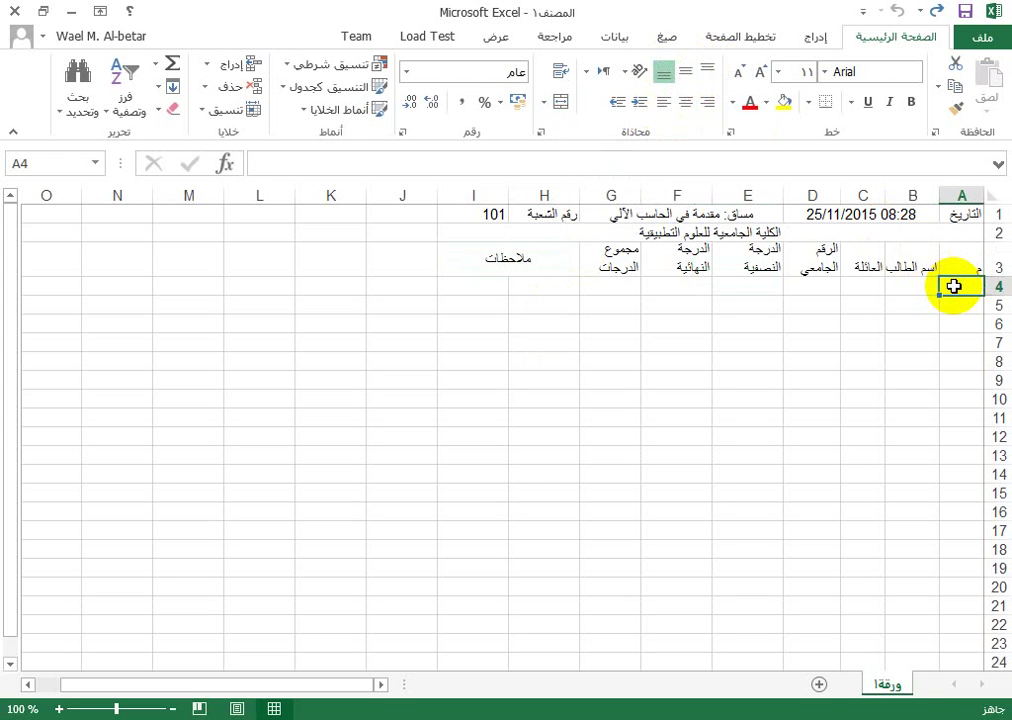
text(1)
key(Return)
text(2)
key(Return)
click(954, 287)
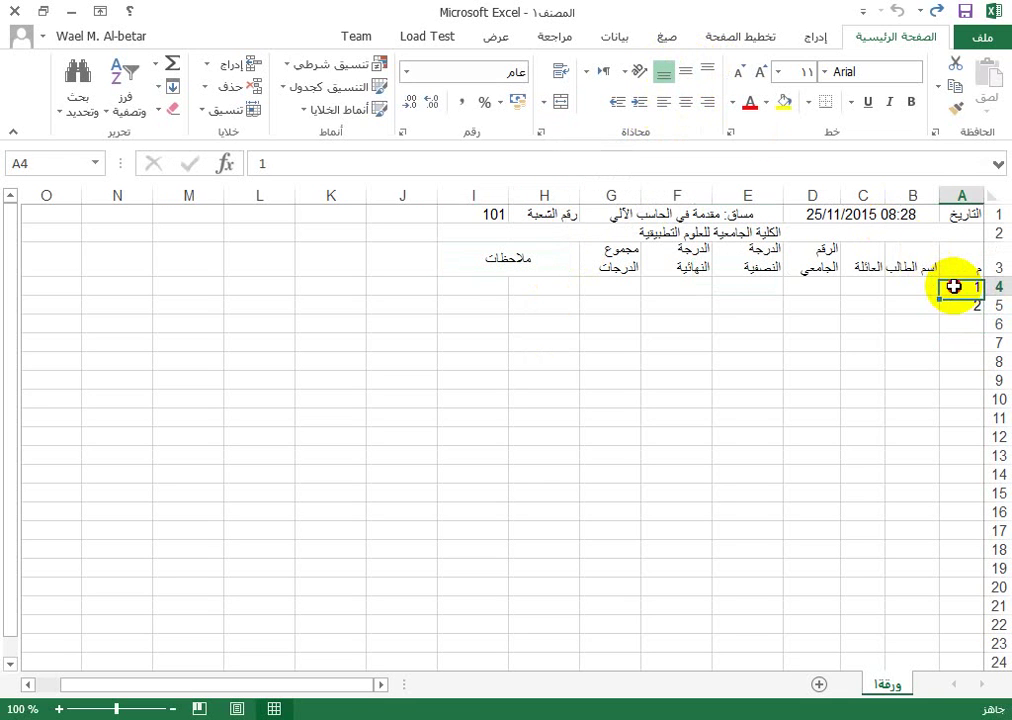
drag(954, 287, 968, 686)
scroll(860, 519, up, 3)
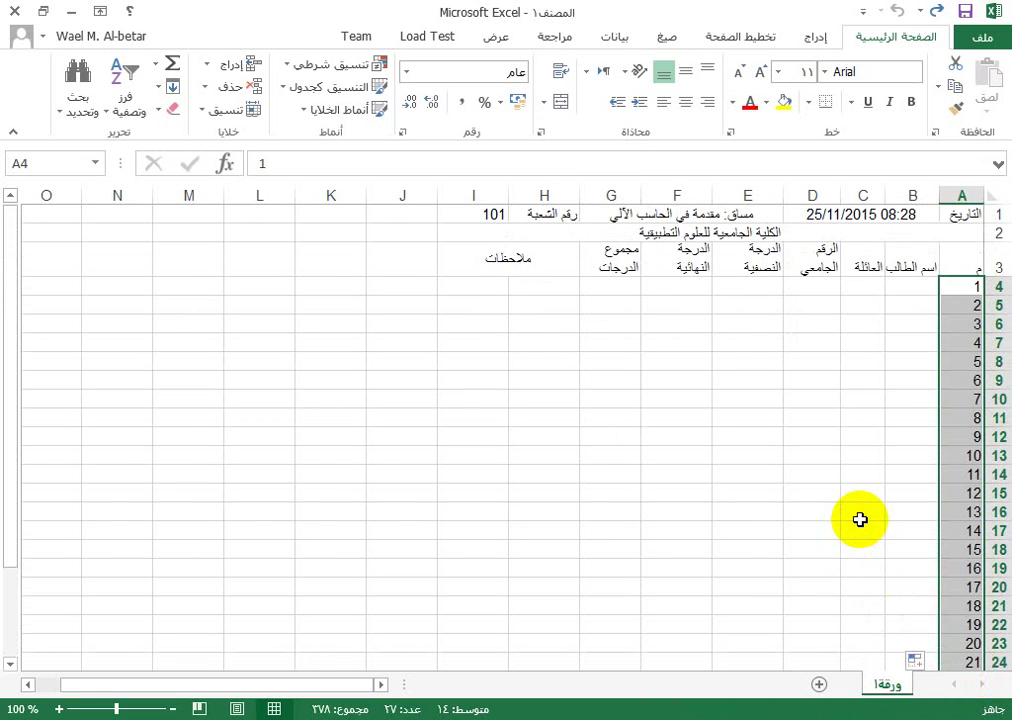
Wrap the text in B3, center the headings B3:I3 both horizontally and vertically, and make row 3 slightly taller to fit them
click(902, 266)
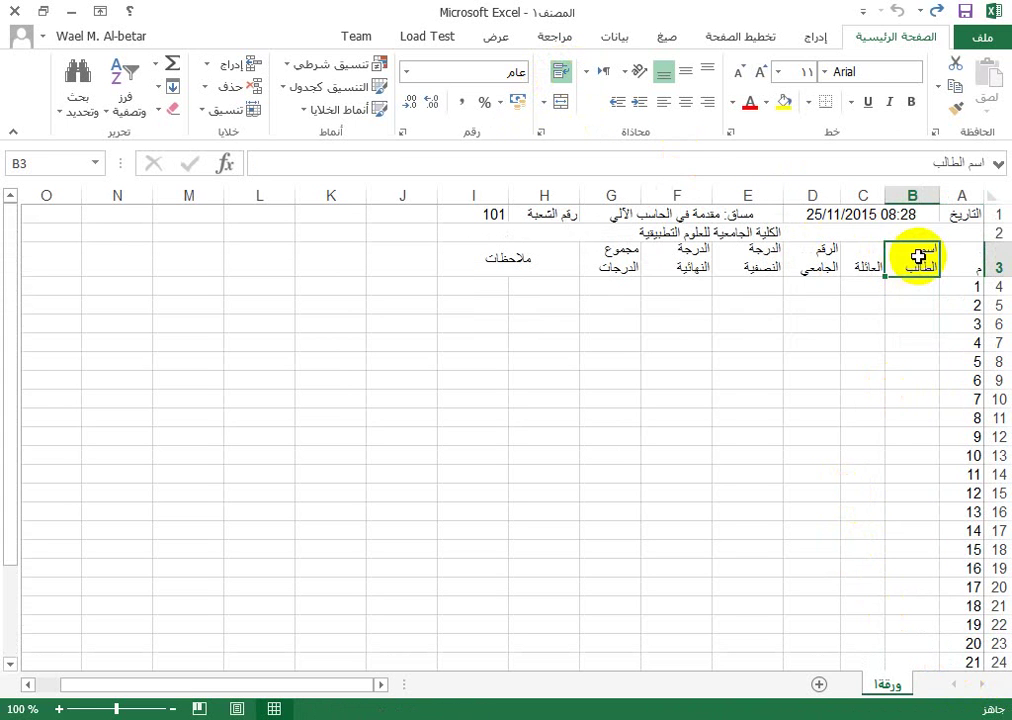
drag(915, 260, 540, 257)
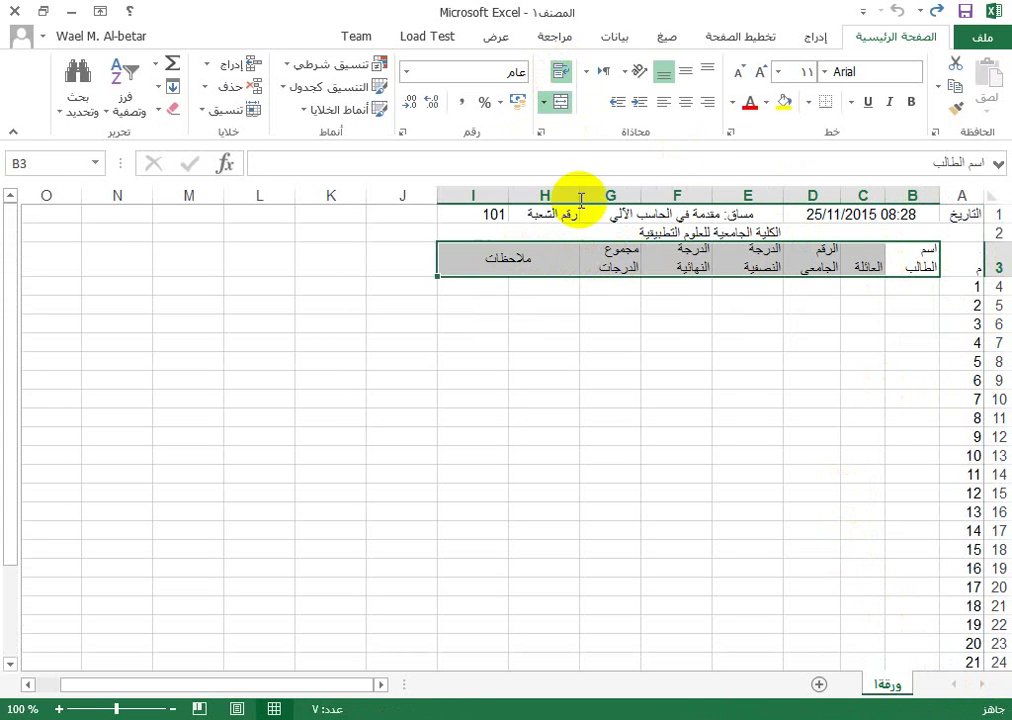
click(682, 71)
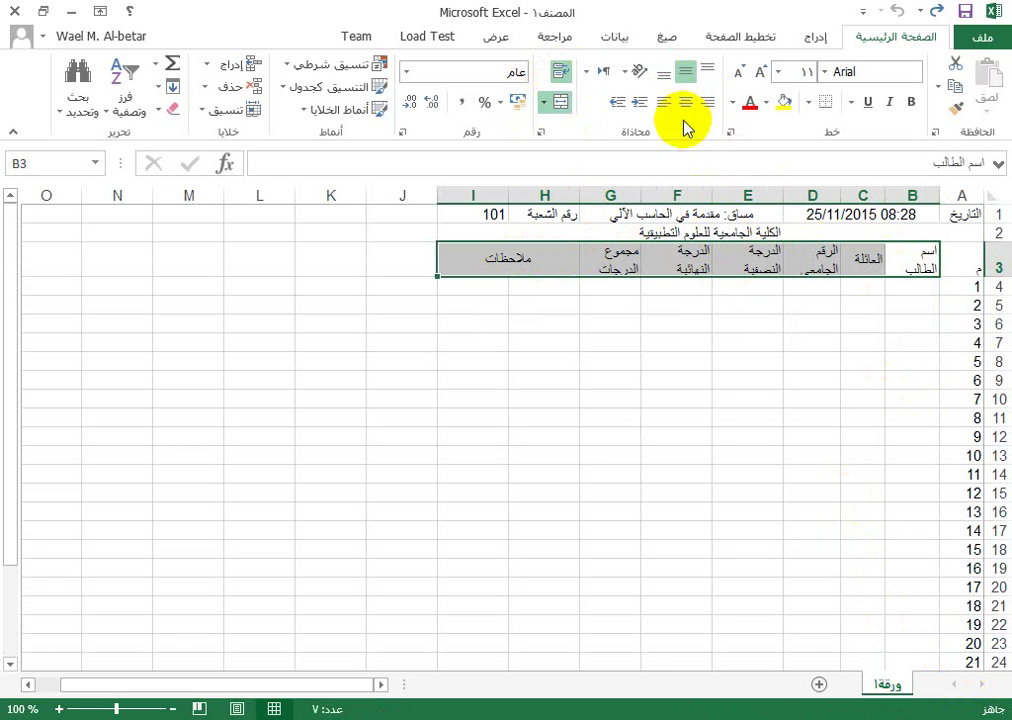
click(684, 103)
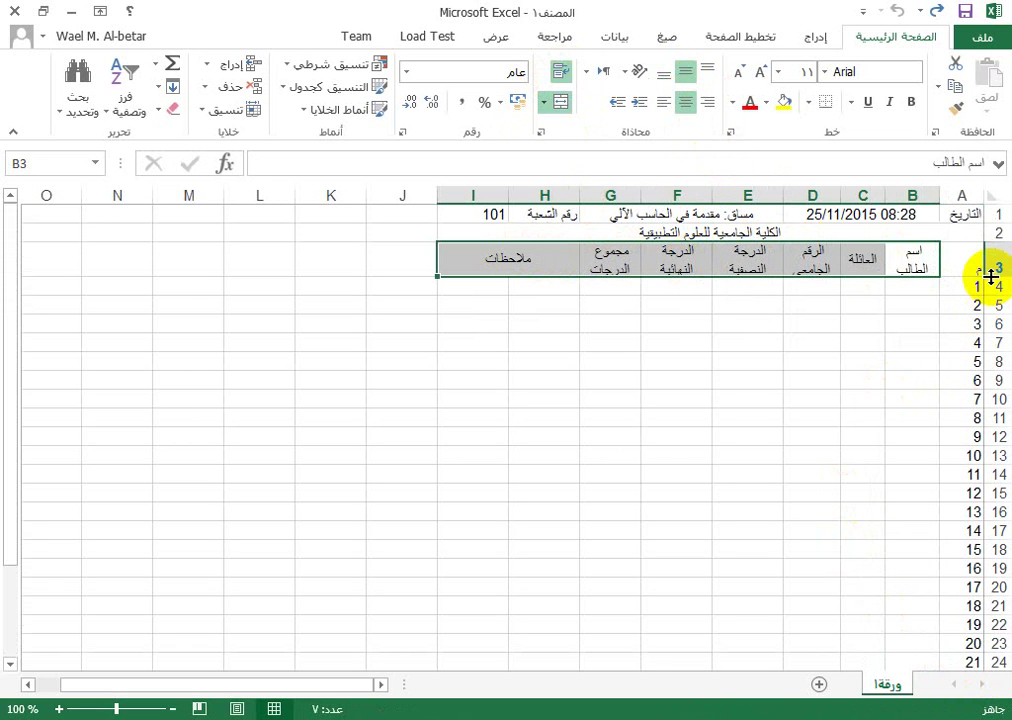
drag(996, 276, 996, 281)
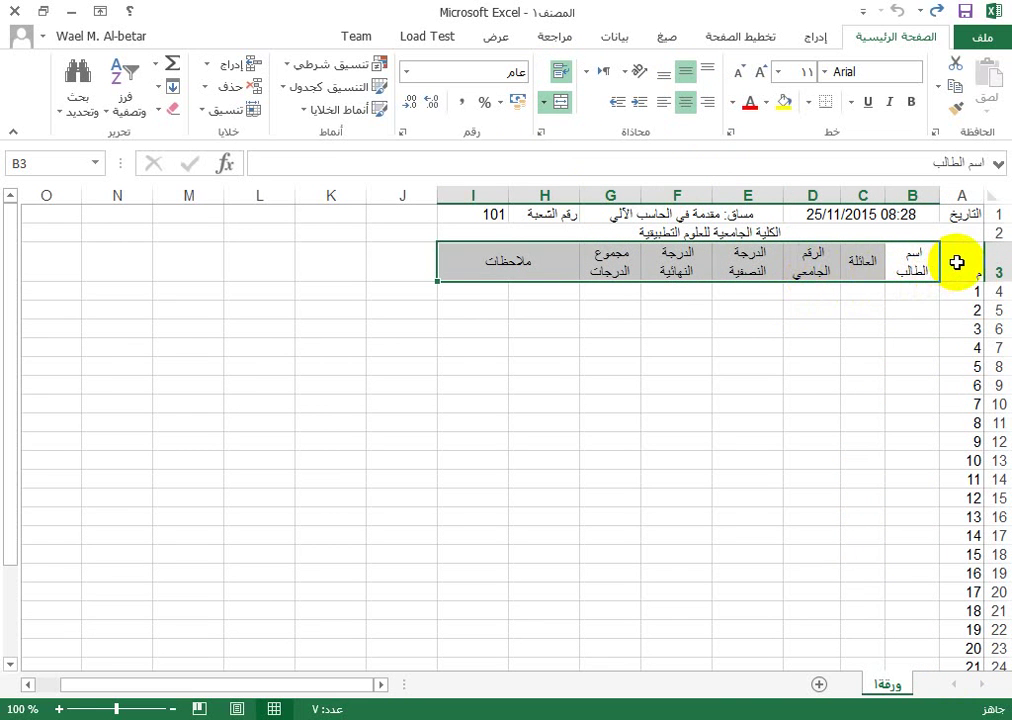
Fill the table heading row A3:I3 with a light blue theme color
drag(964, 261, 545, 264)
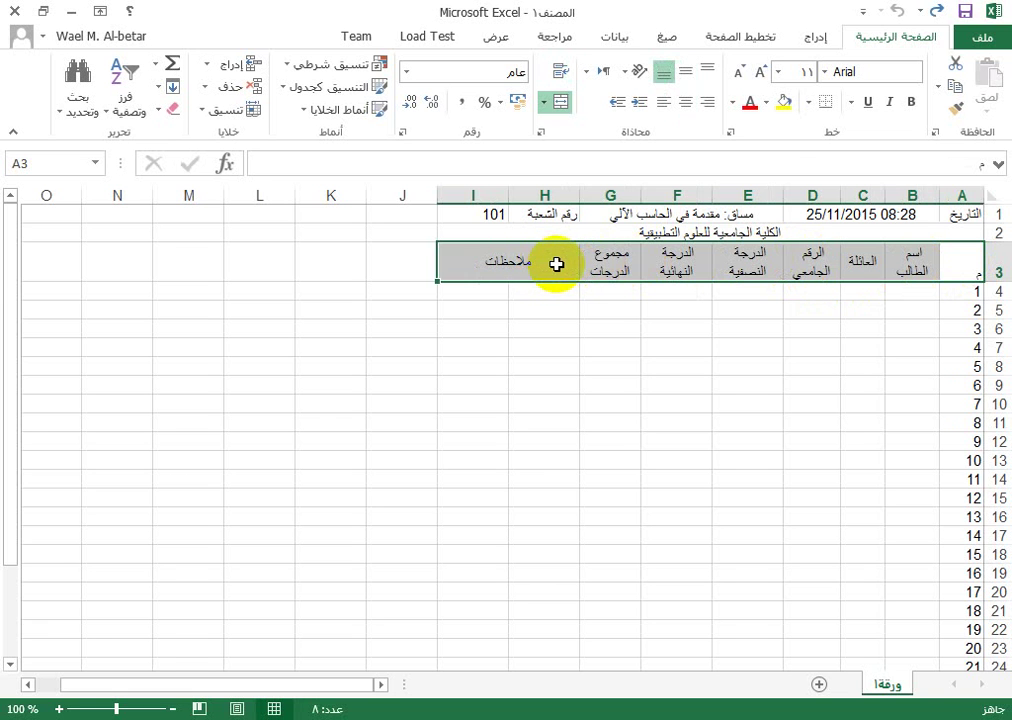
click(769, 103)
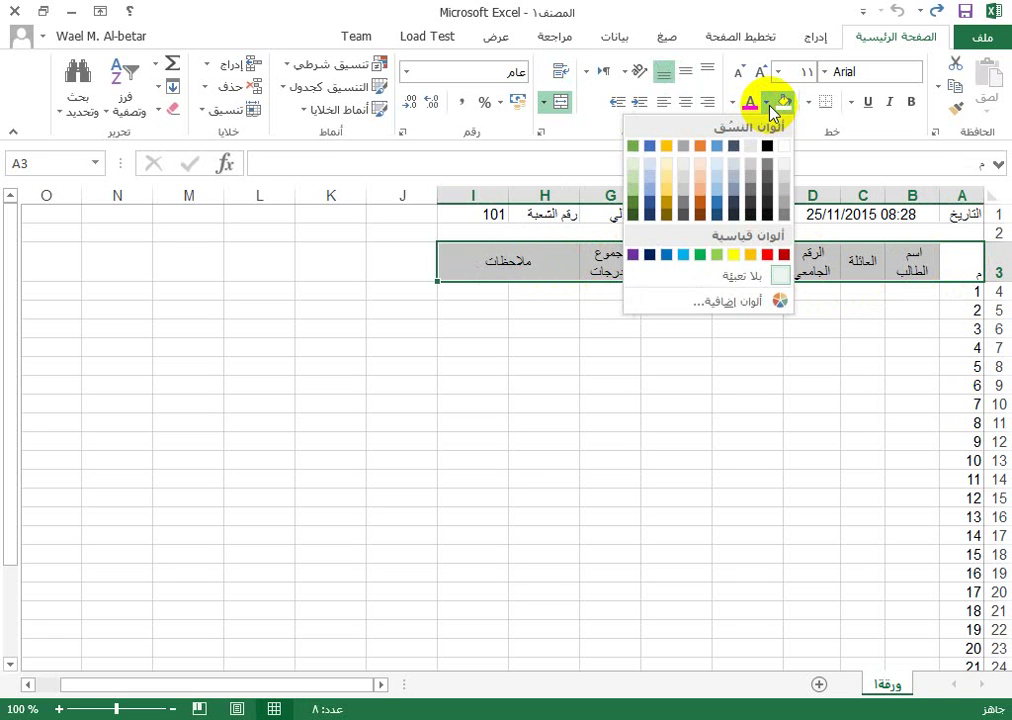
click(718, 188)
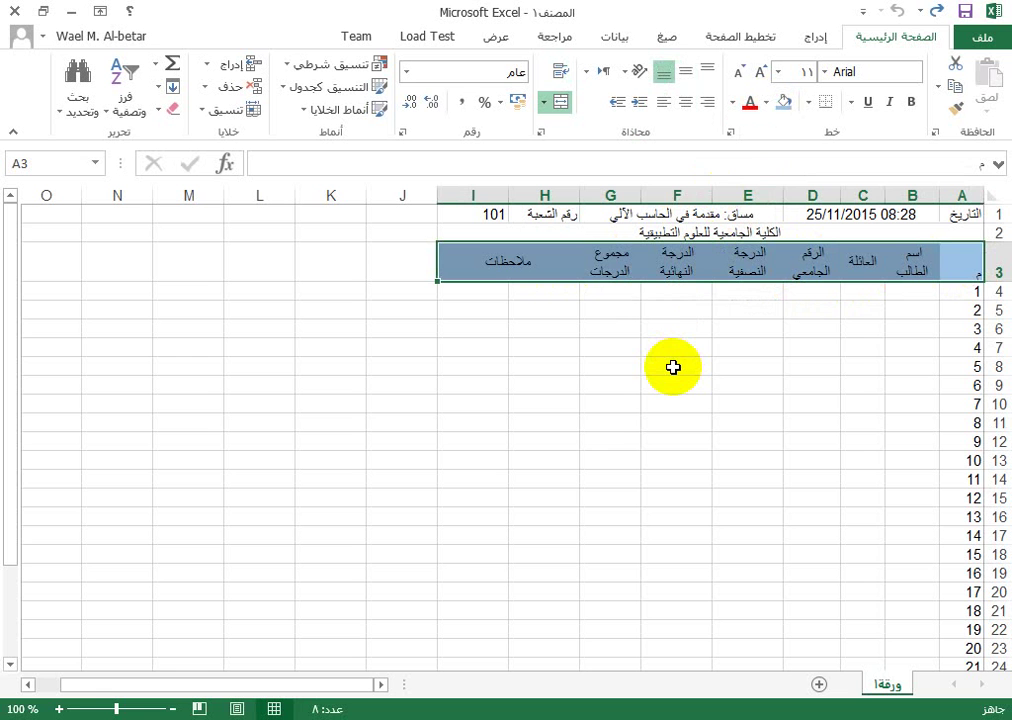
Apply a thick outline border around the student rows A4:I30 and choose orange as the line color before confirming
drag(963, 290, 499, 601)
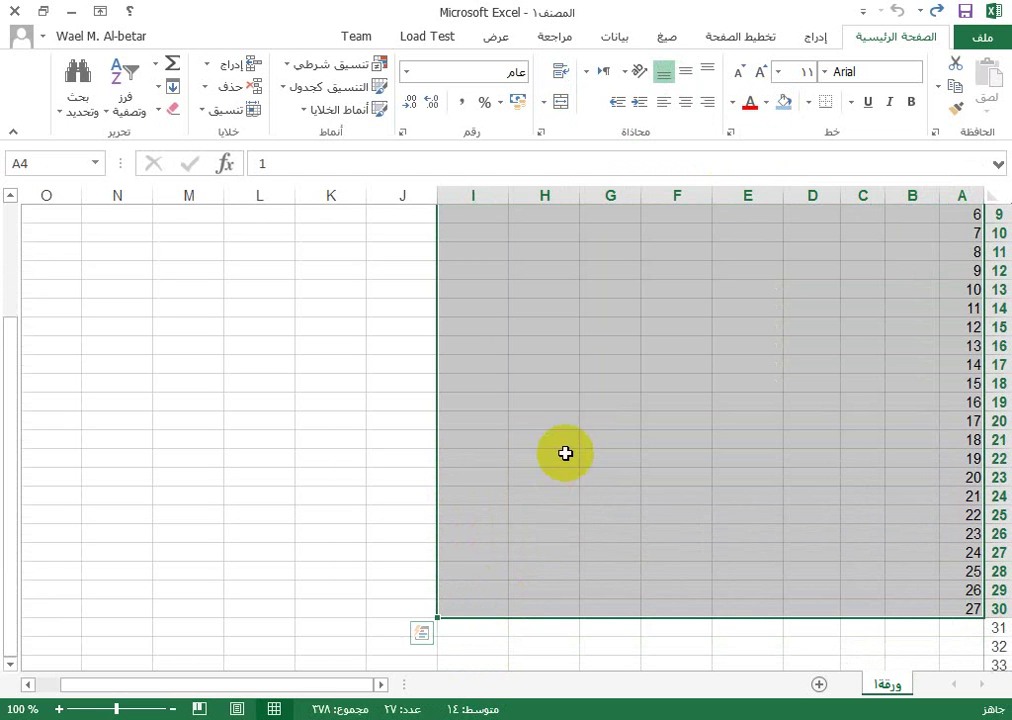
click(207, 112)
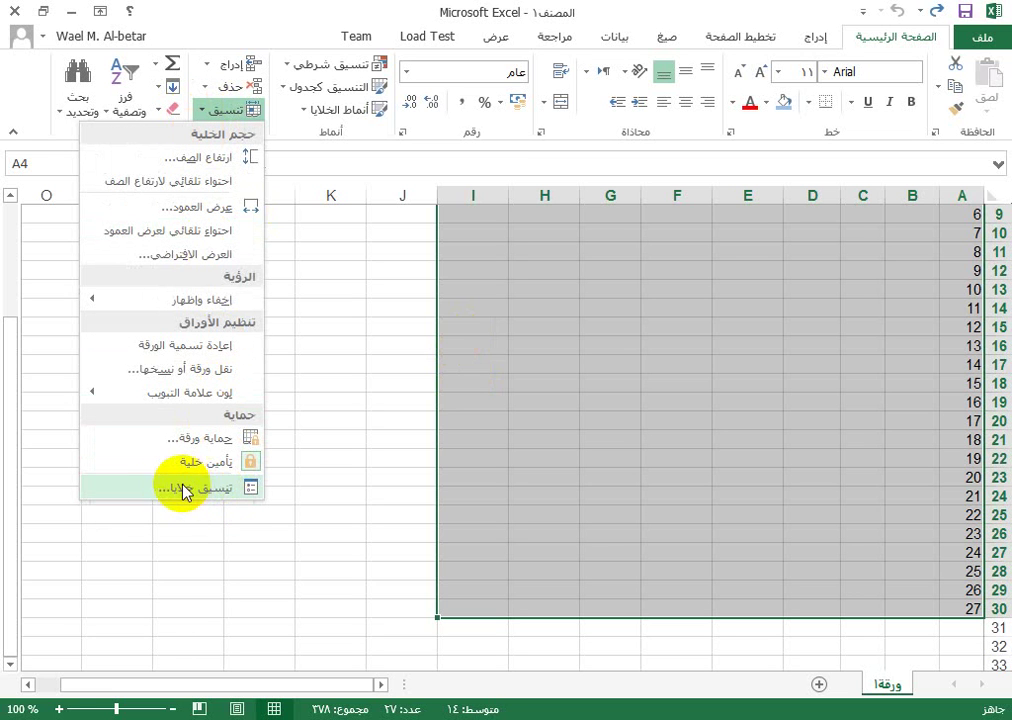
key(Escape)
scroll(160, 482, up, 3)
key(ctrl+1)
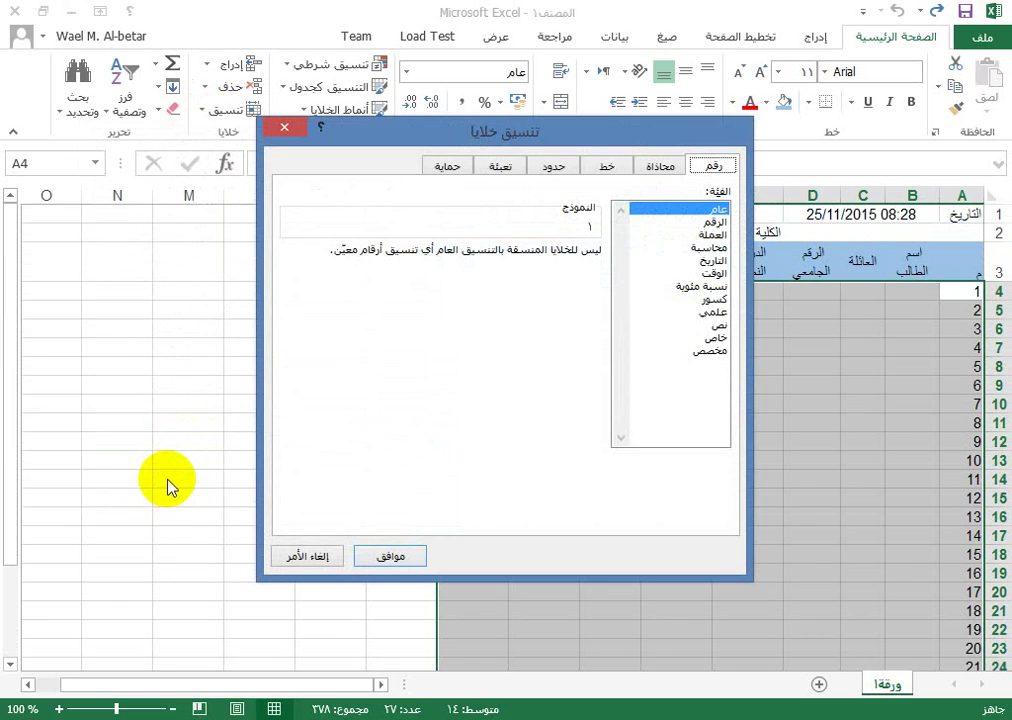
drag(316, 118, 308, 107)
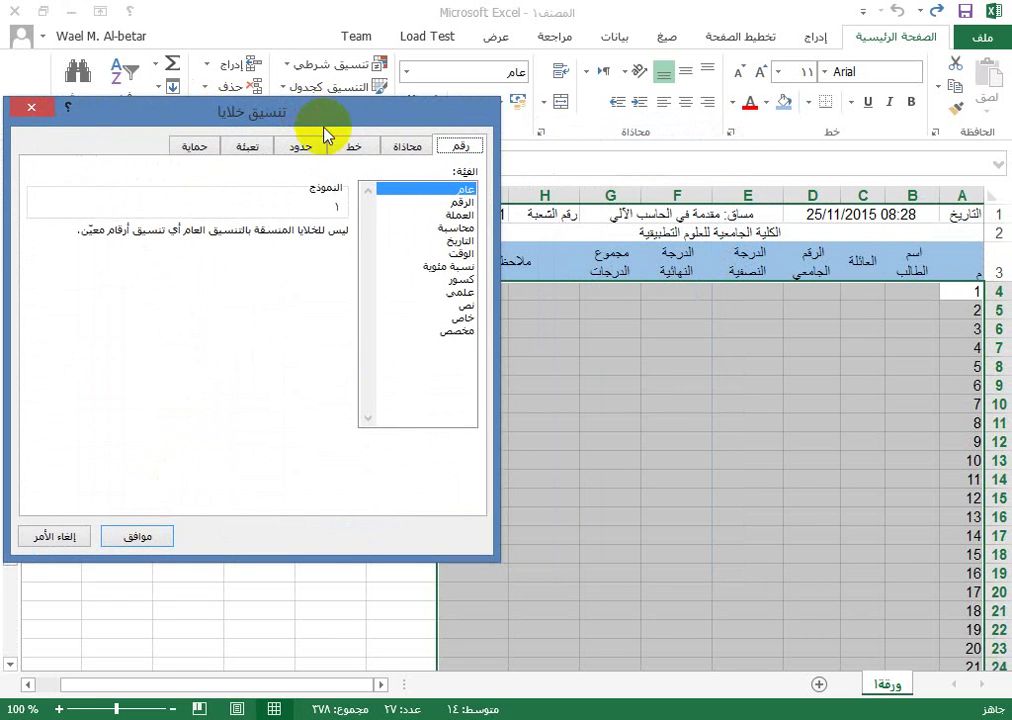
click(409, 147)
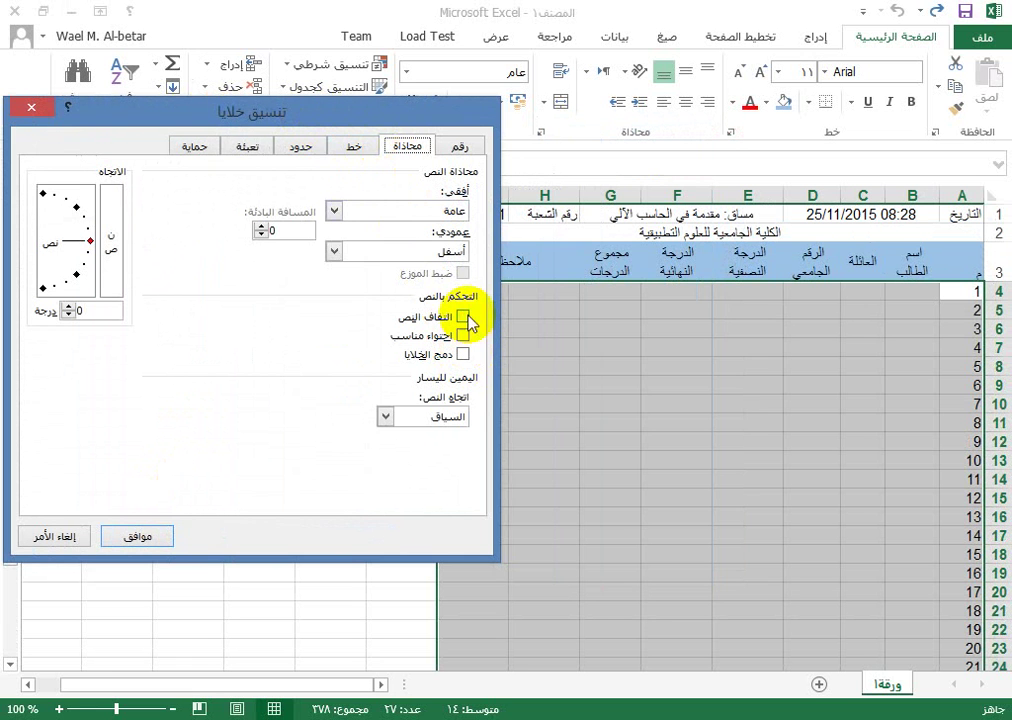
click(303, 150)
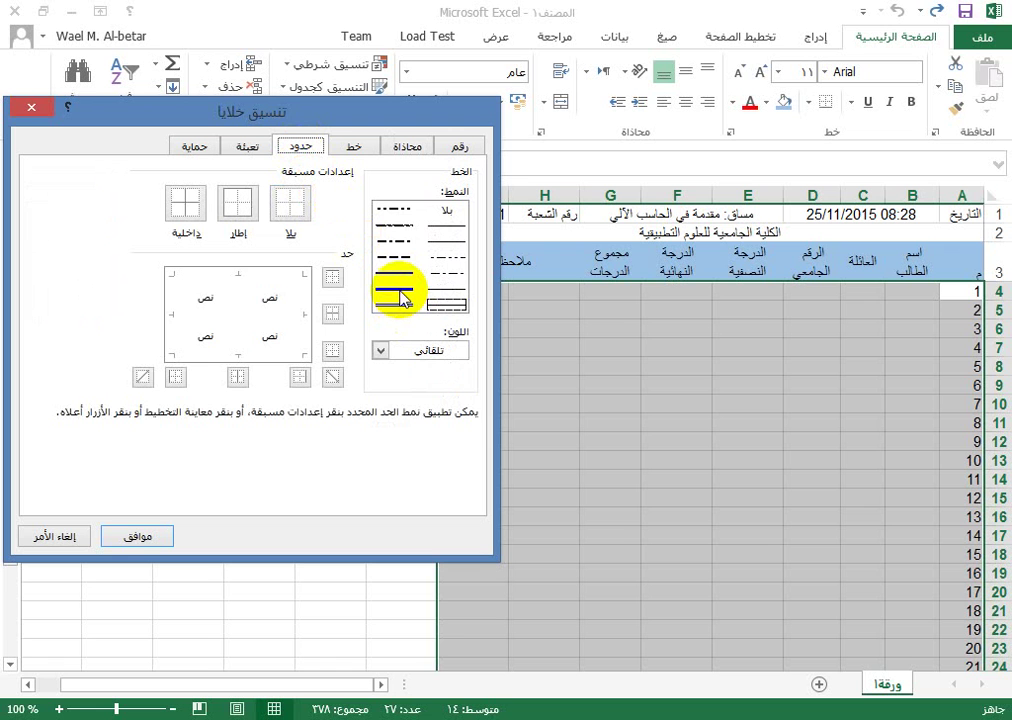
click(245, 228)
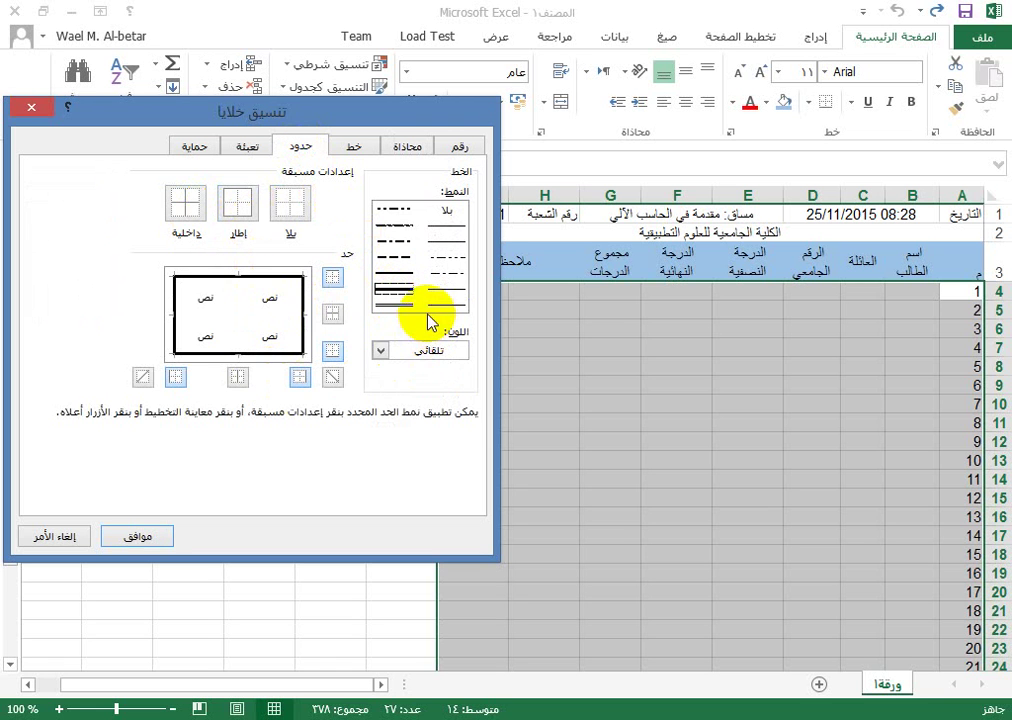
click(379, 352)
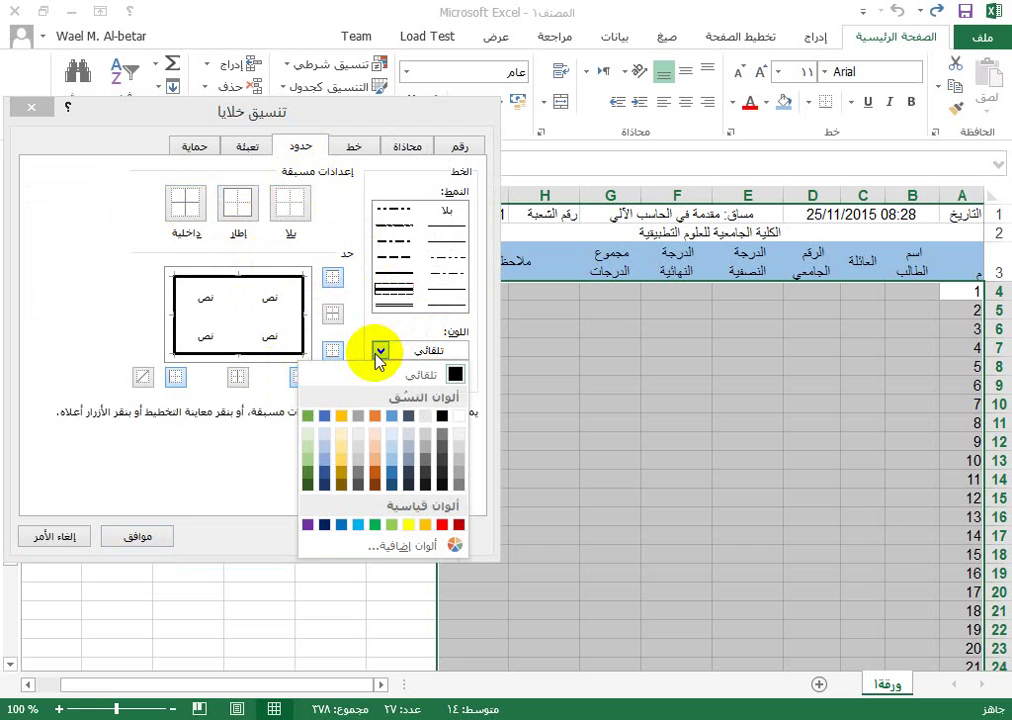
click(374, 417)
click(160, 537)
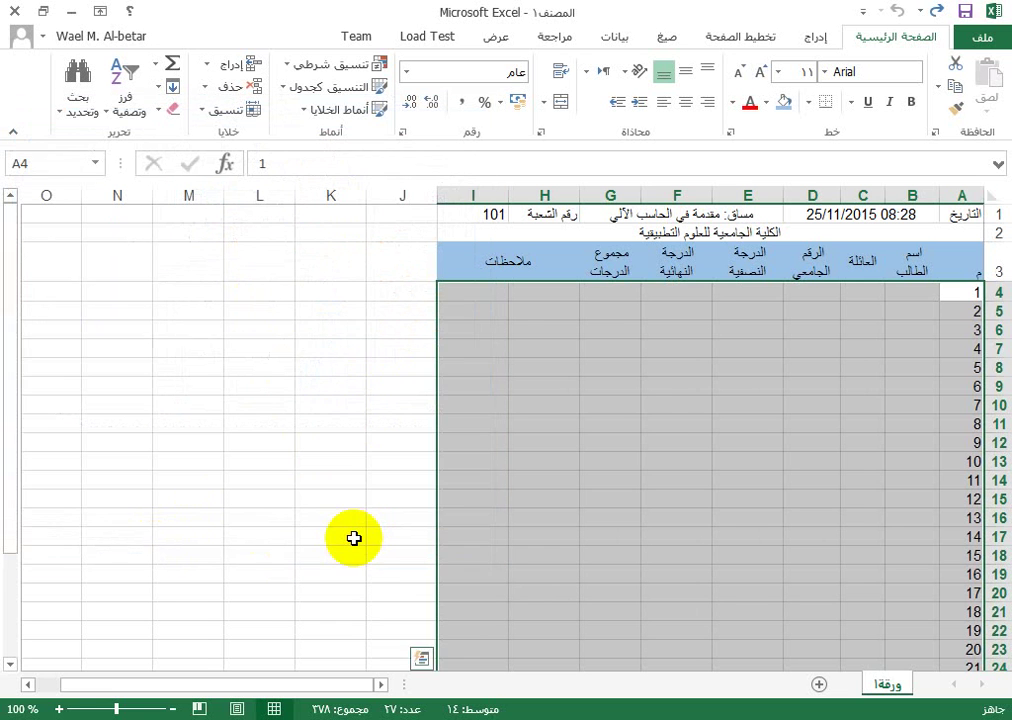
click(639, 424)
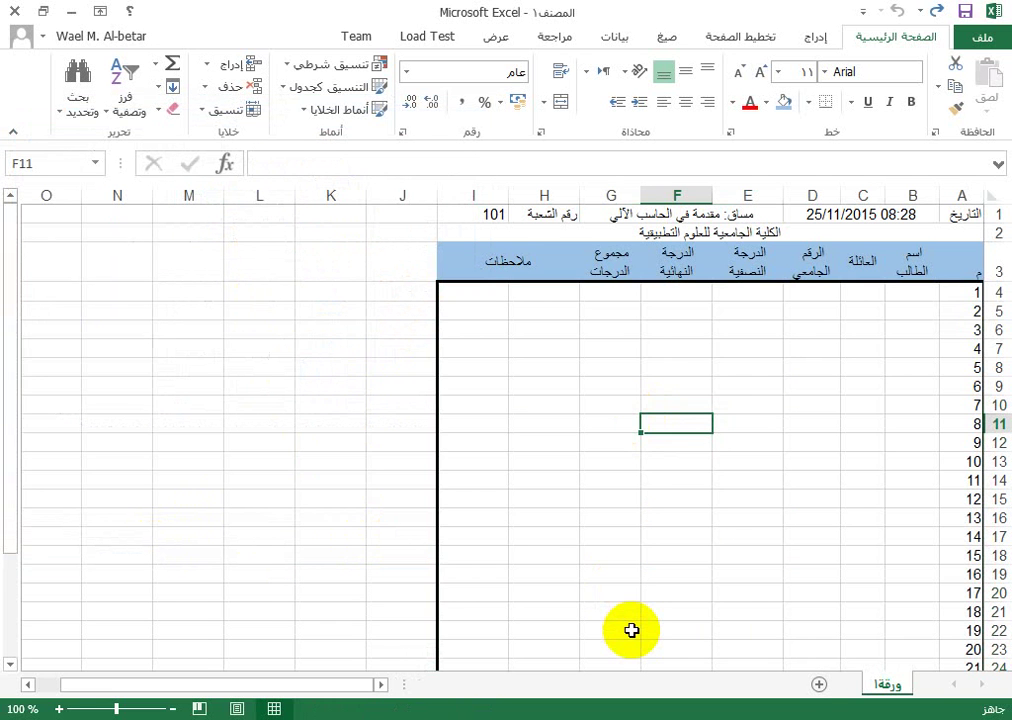
mouse_move(965, 296)
mouse_down()
mouse_move(713, 327)
mouse_move(919, 307)
mouse_move(974, 287)
mouse_up()
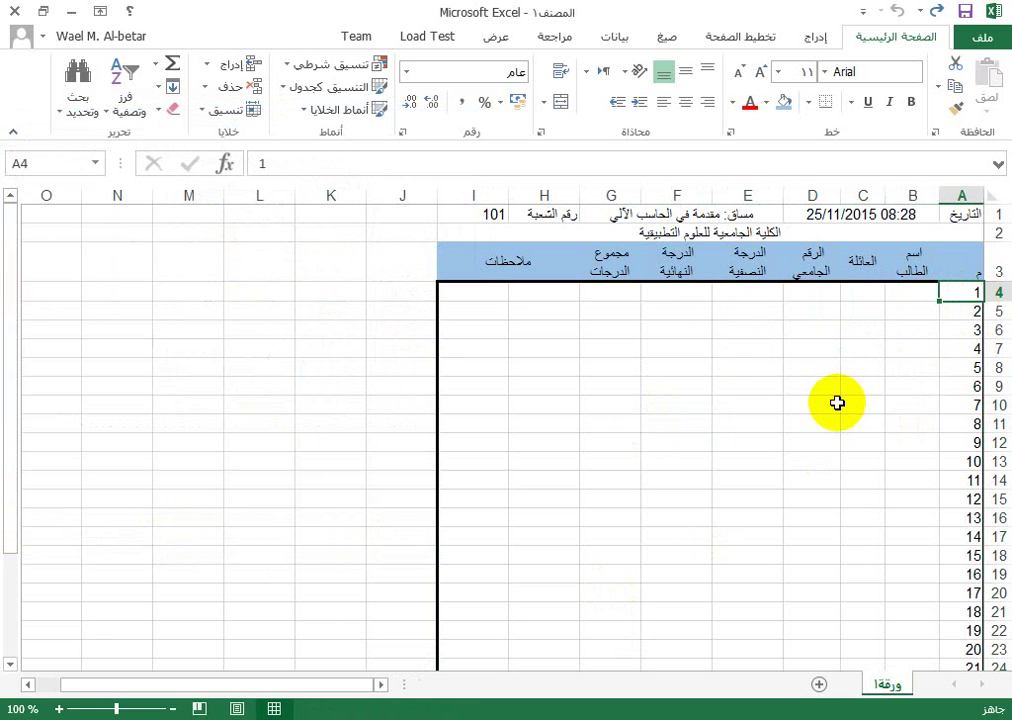
scroll(828, 405, down, 5)
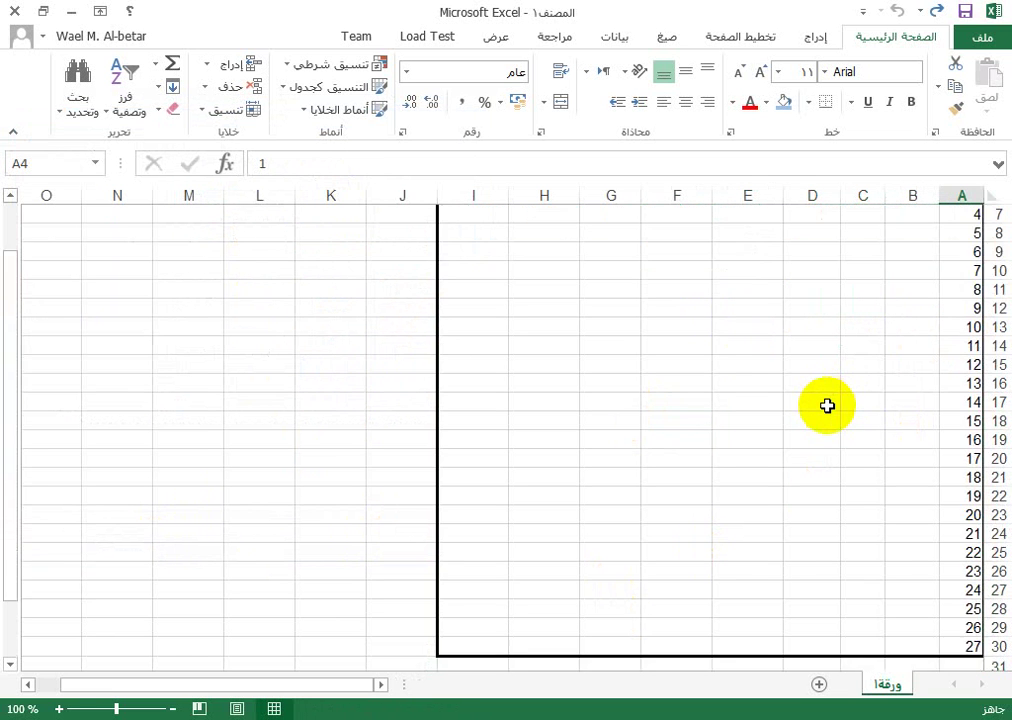
shift+click(474, 476)
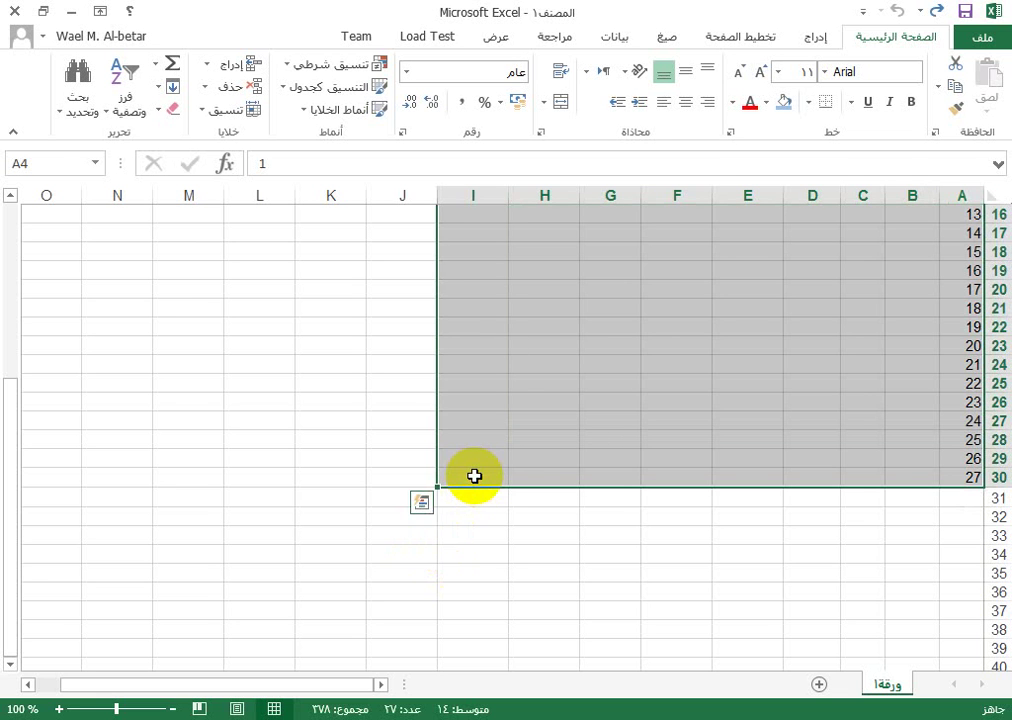
click(492, 470)
mouse_move(474, 477)
mouse_down()
mouse_move(1001, 280)
mouse_move(995, 106)
mouse_move(987, 325)
mouse_move(976, 294)
mouse_up()
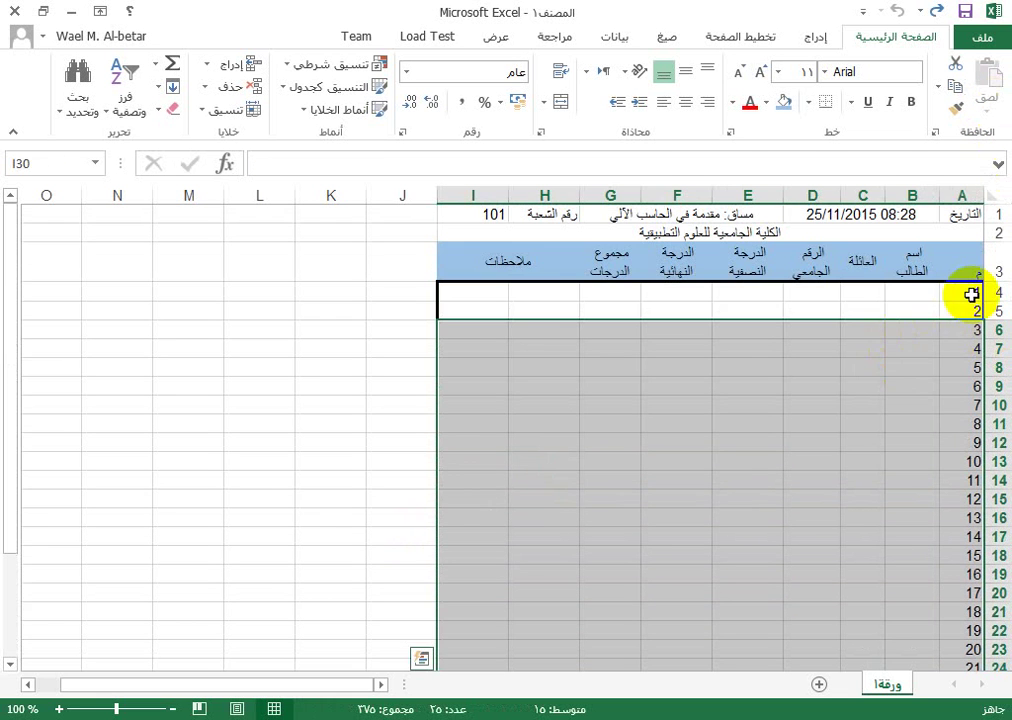
Add dashed inside borders between all cells of the student rows A4:I30, keeping the thick outline
click(978, 286)
scroll(790, 440, down, 3)
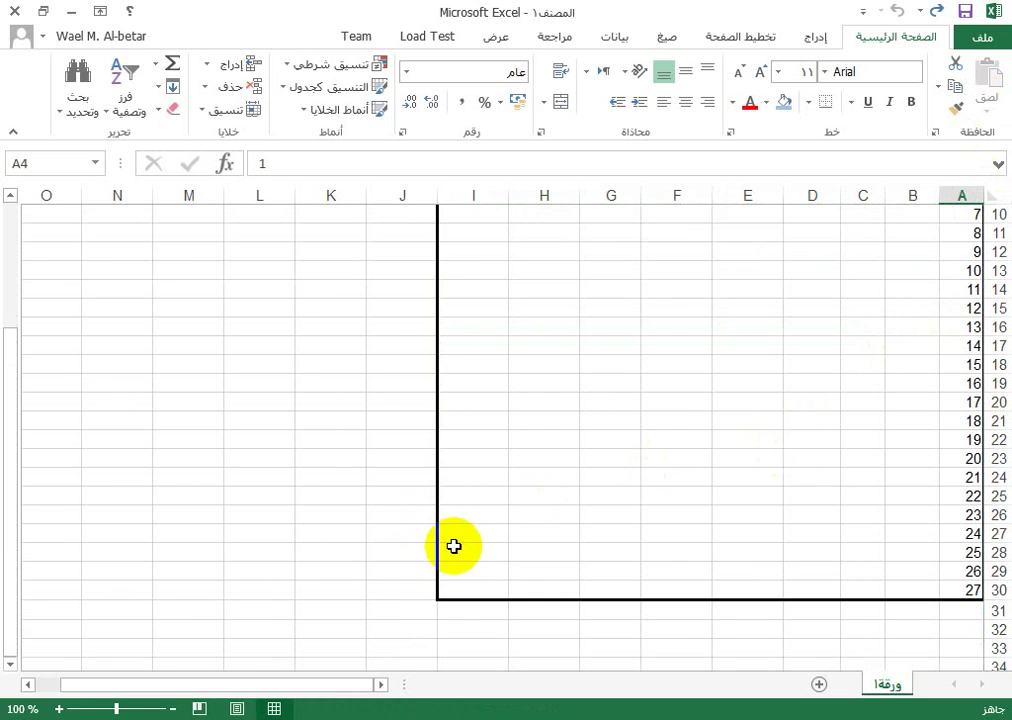
shift+click(485, 593)
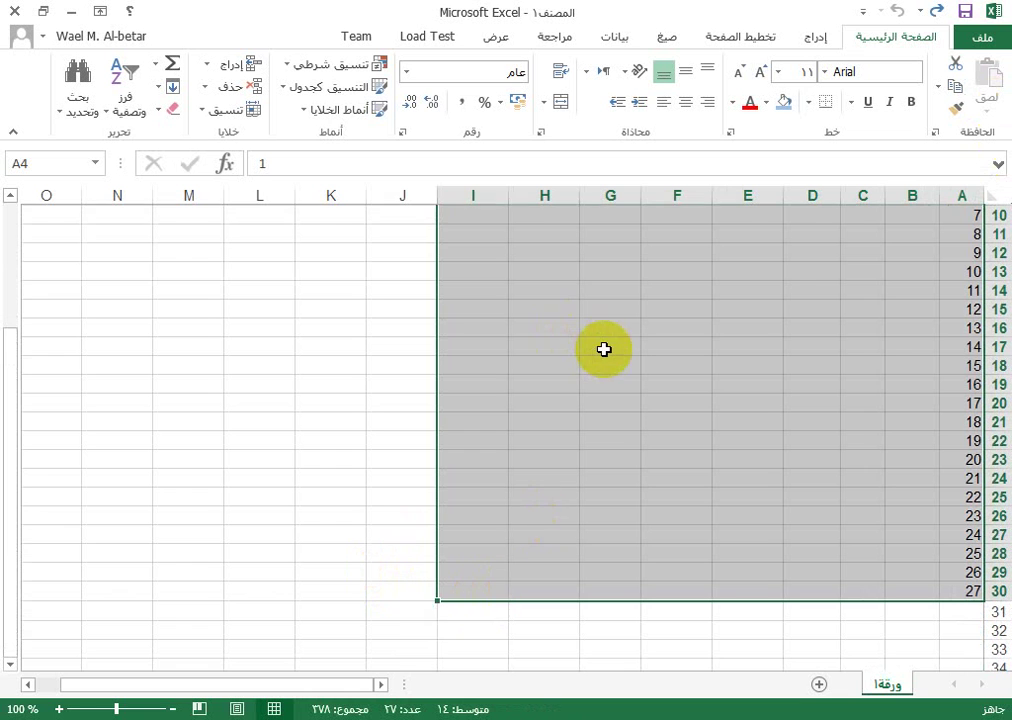
scroll(605, 350, up, 3)
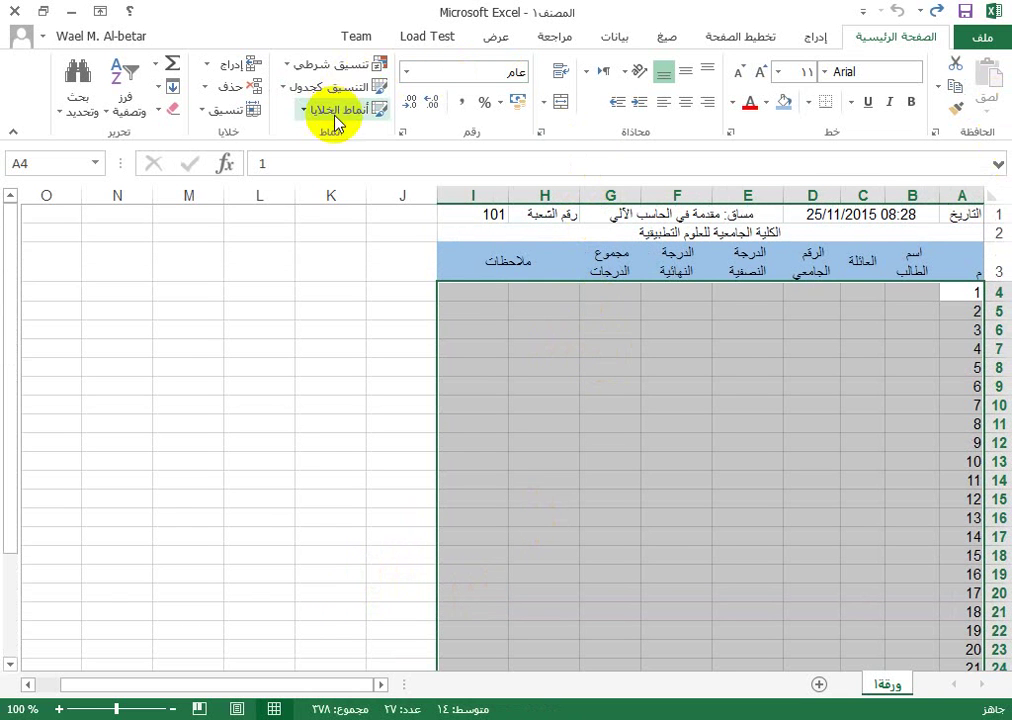
click(253, 108)
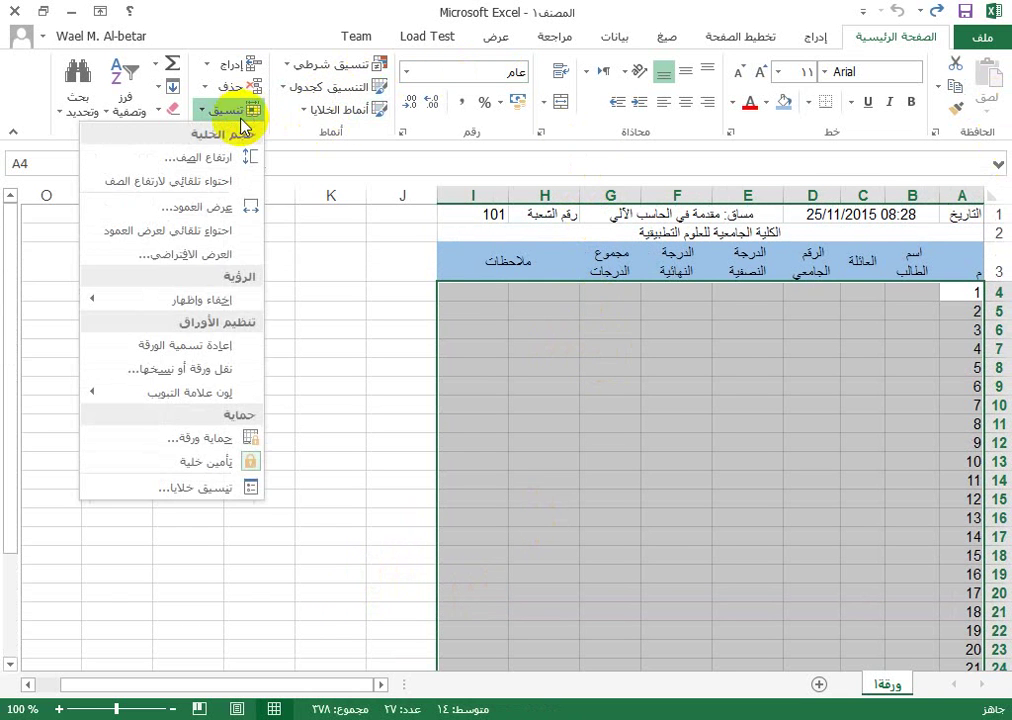
click(253, 538)
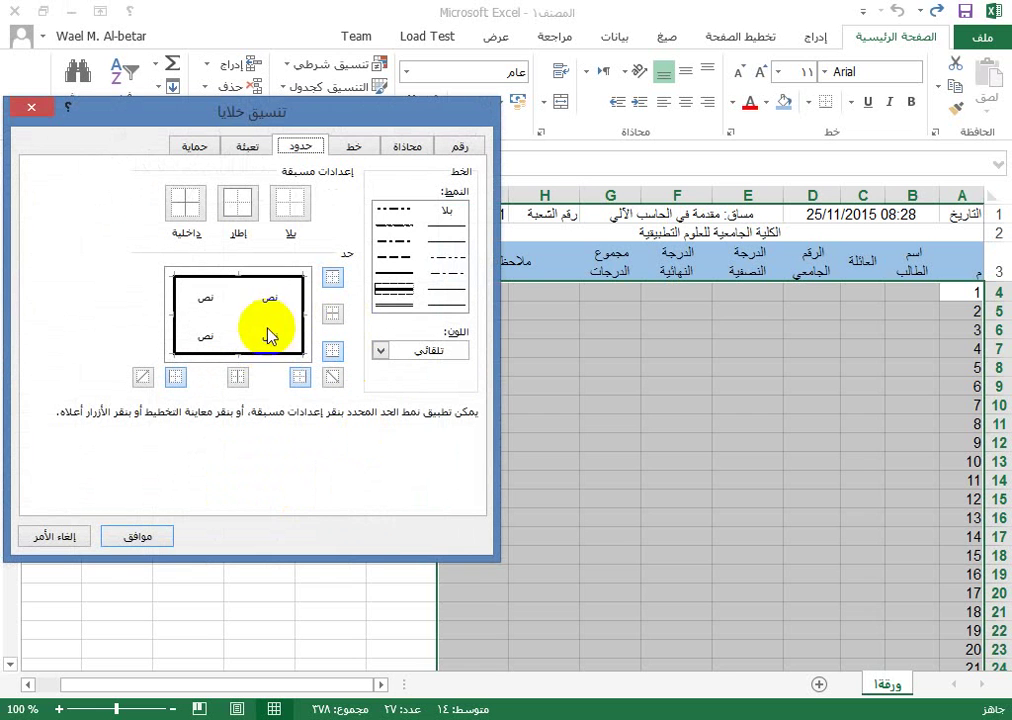
click(450, 232)
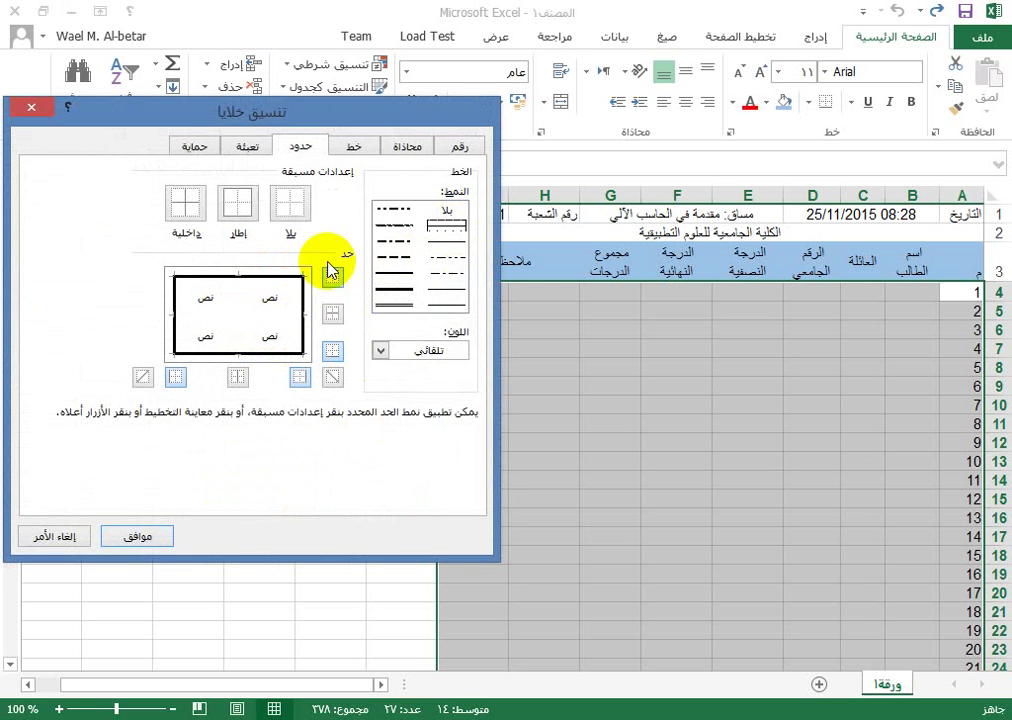
click(233, 313)
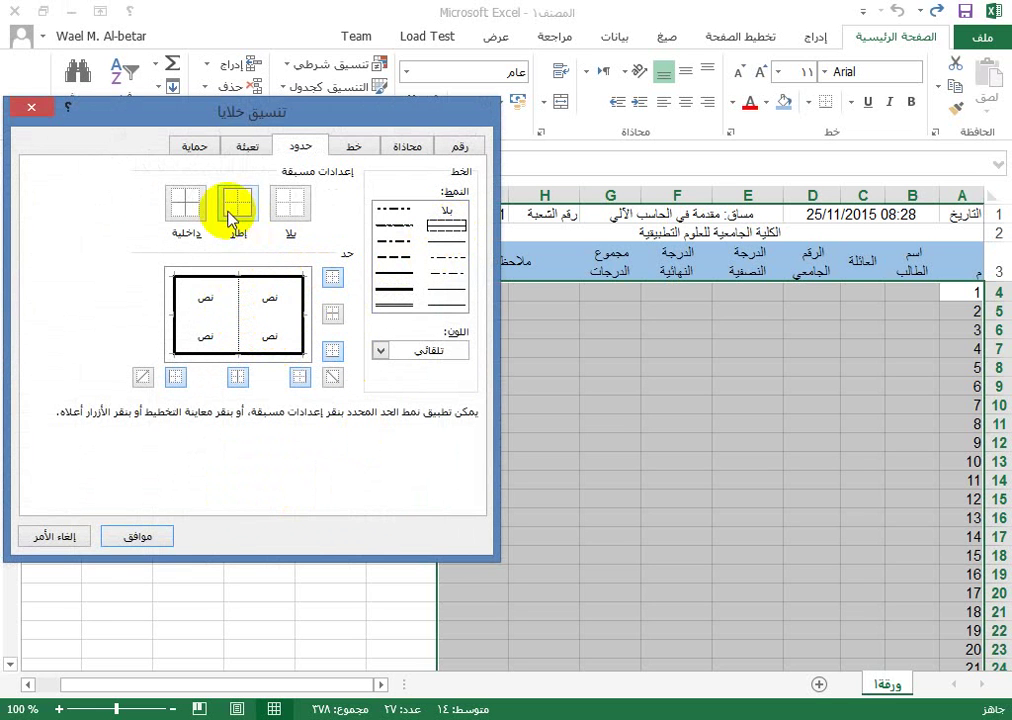
click(180, 206)
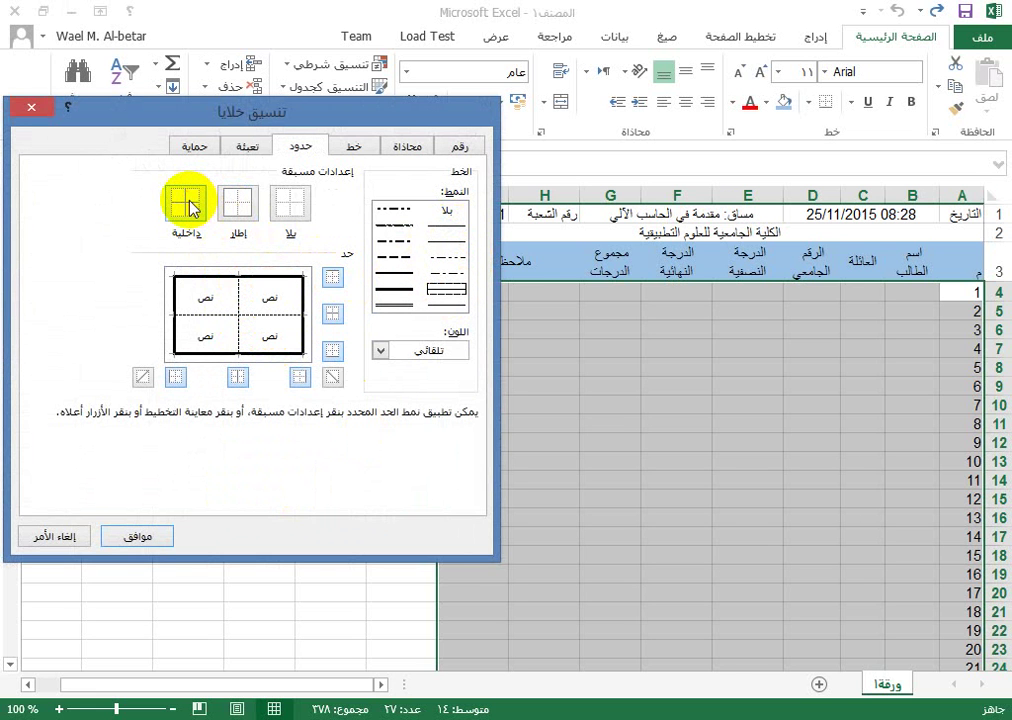
click(143, 537)
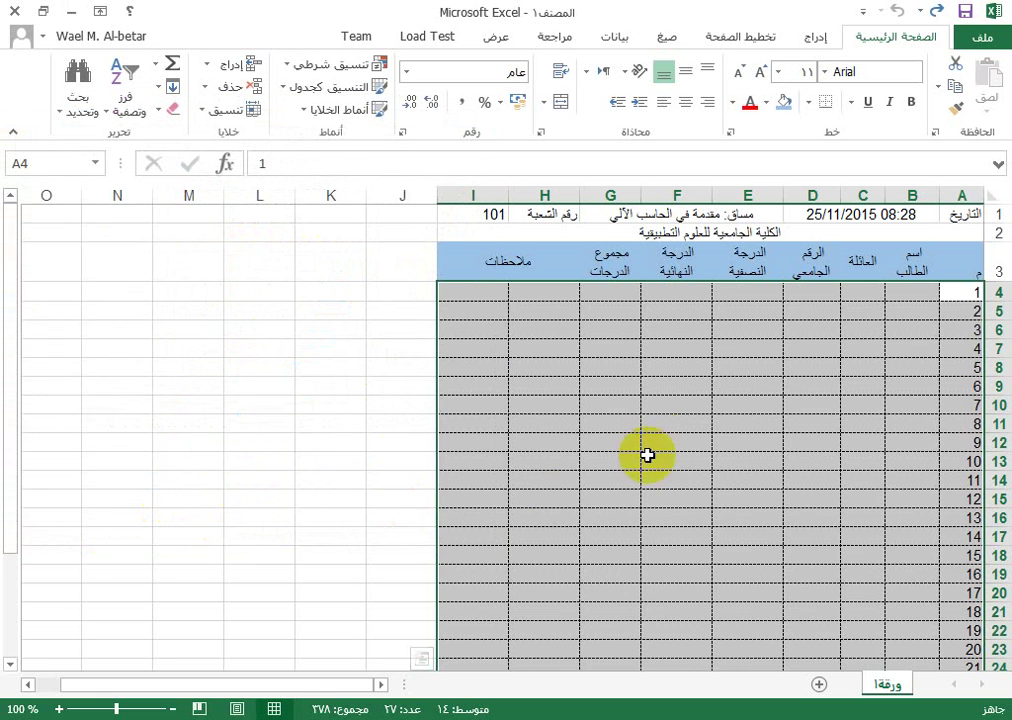
click(650, 443)
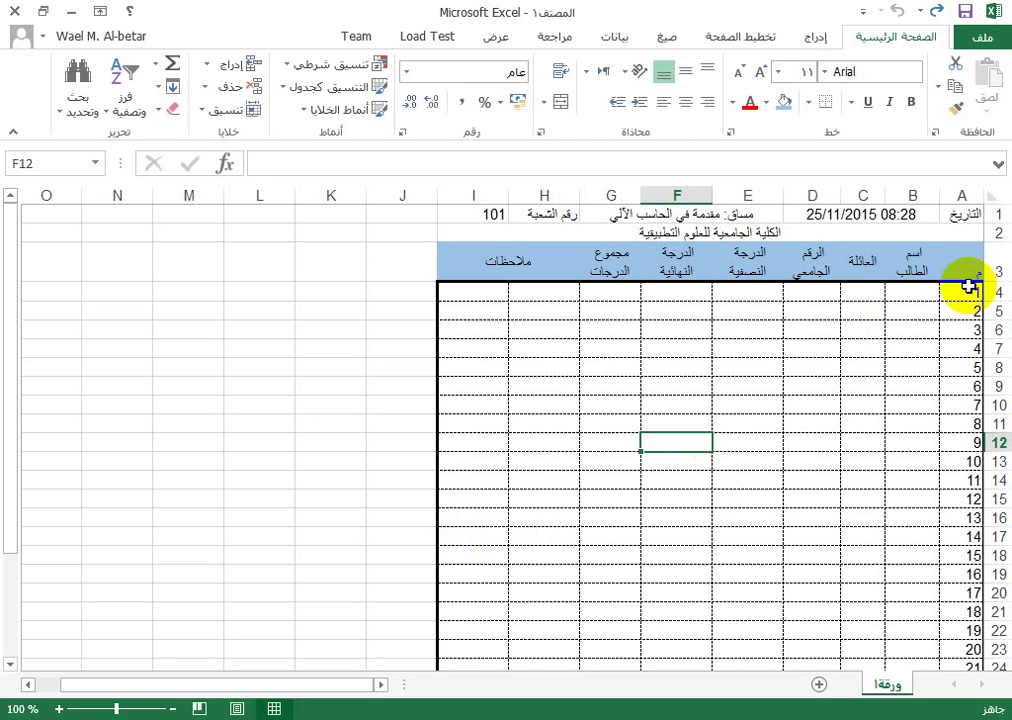
Make the table headings A3:I3 bold with font size 12
drag(967, 258, 482, 250)
click(245, 110)
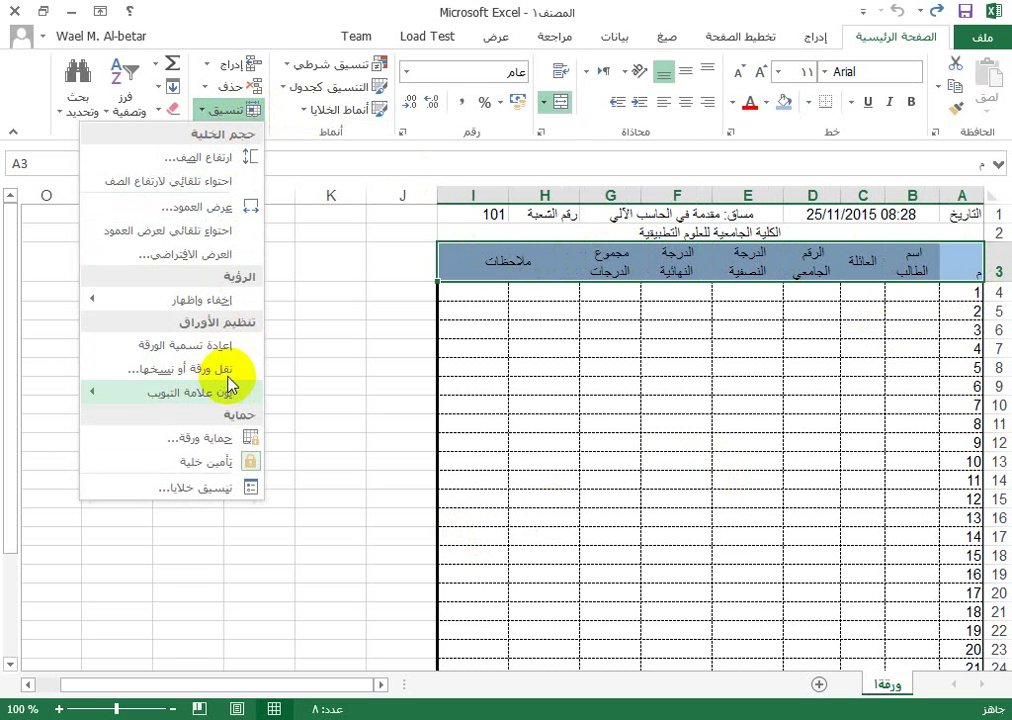
click(200, 487)
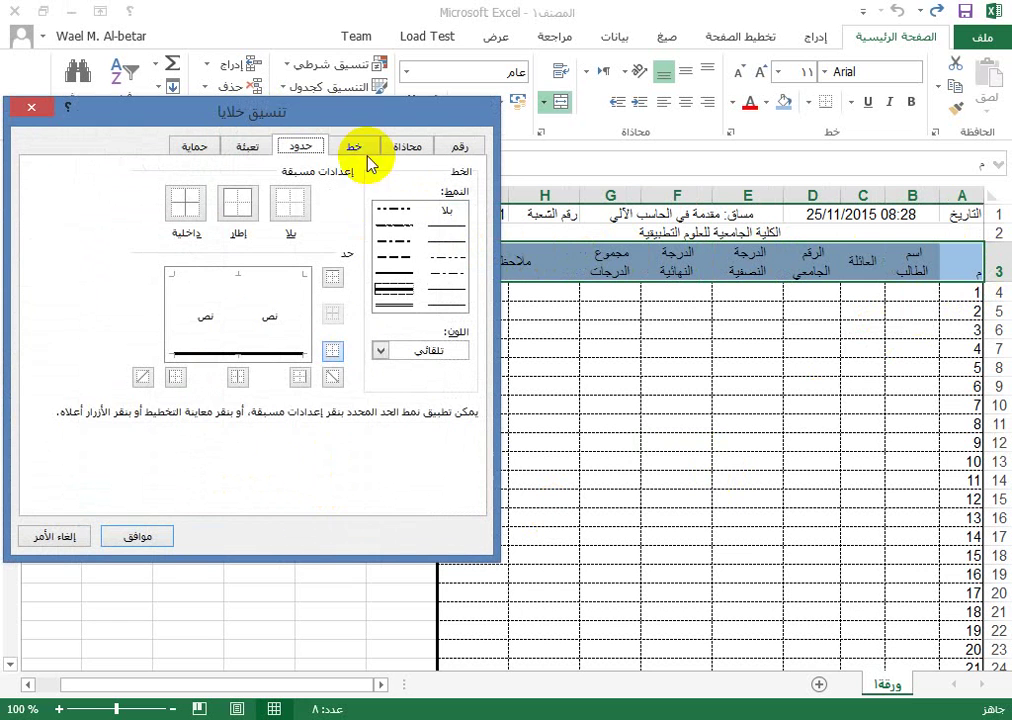
click(355, 147)
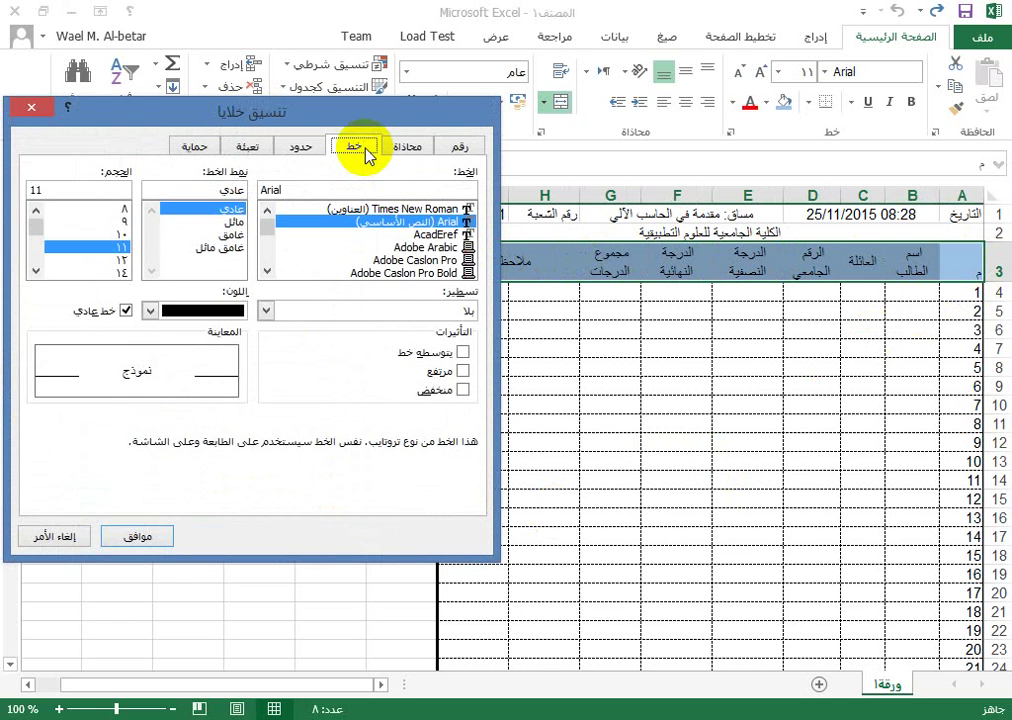
click(232, 234)
click(120, 258)
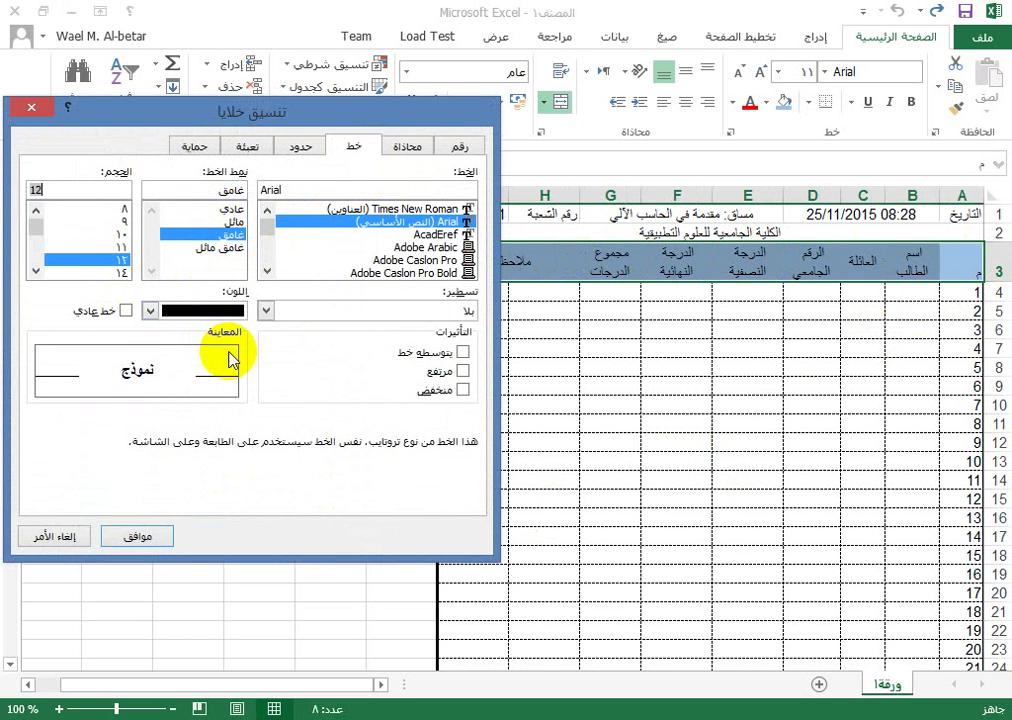
click(143, 538)
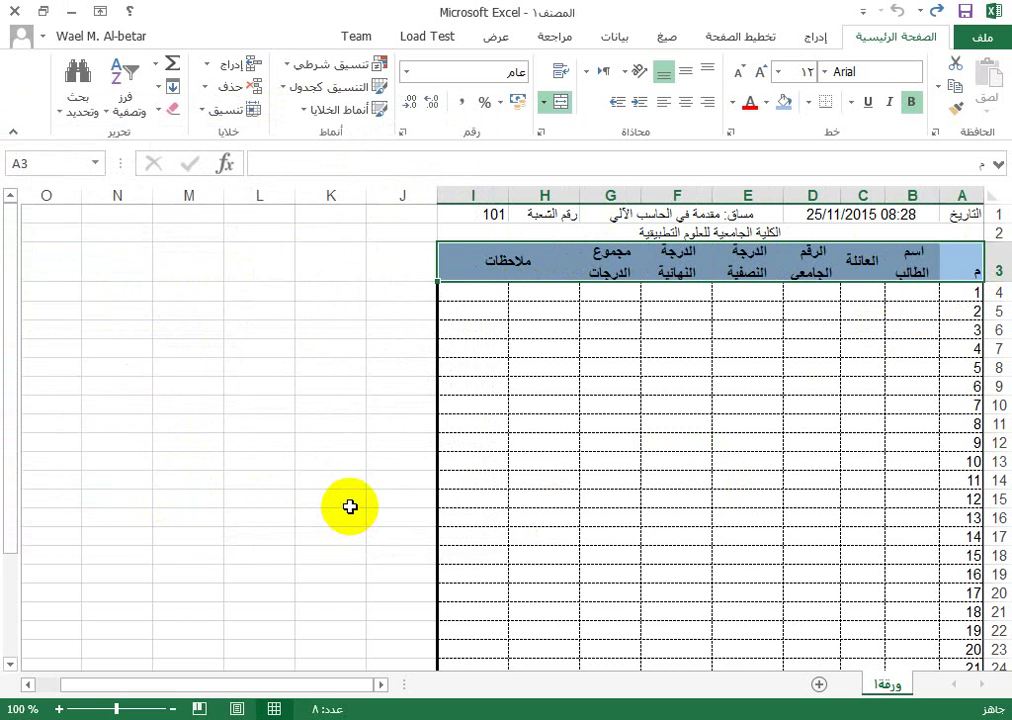
Set the text orientation of the table headings A3:I3 to 15 degrees
click(256, 116)
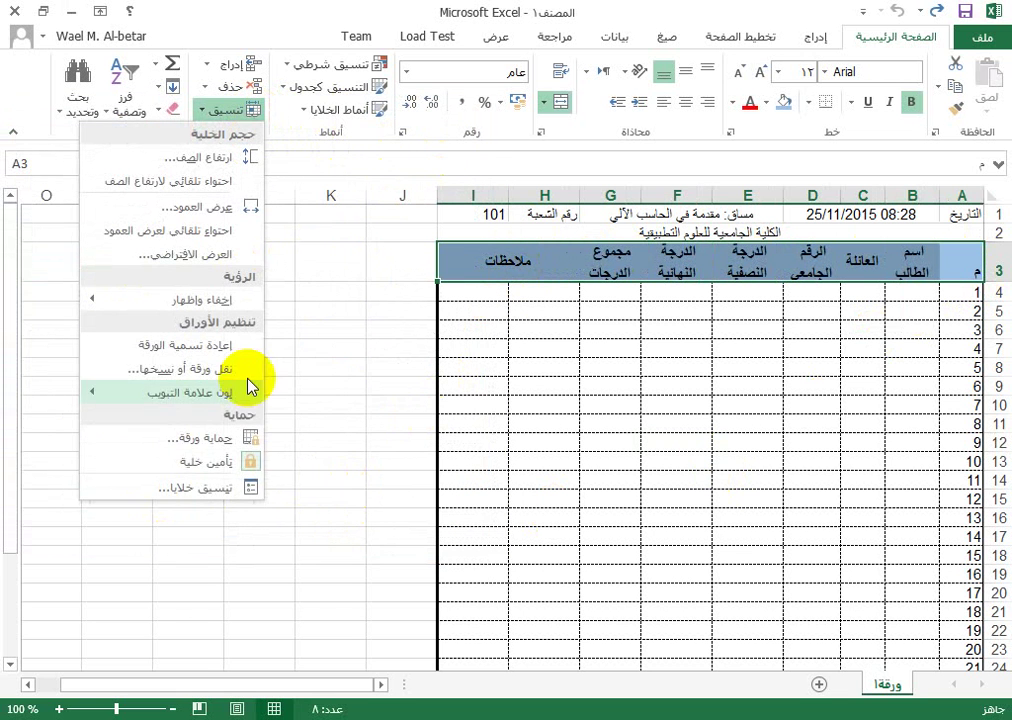
click(250, 553)
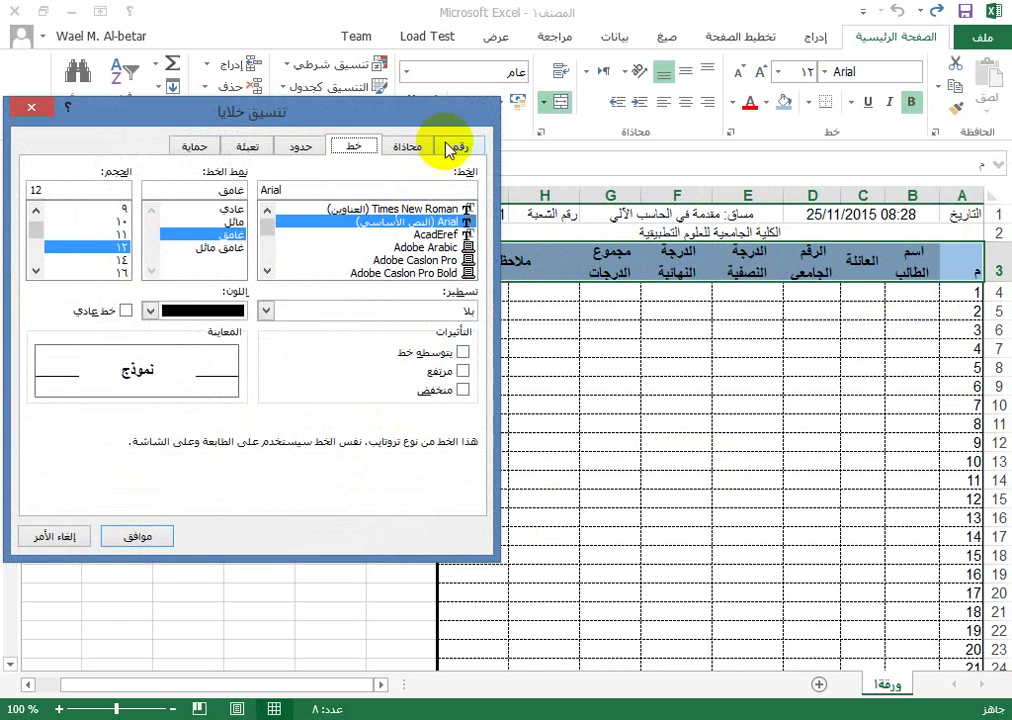
click(405, 147)
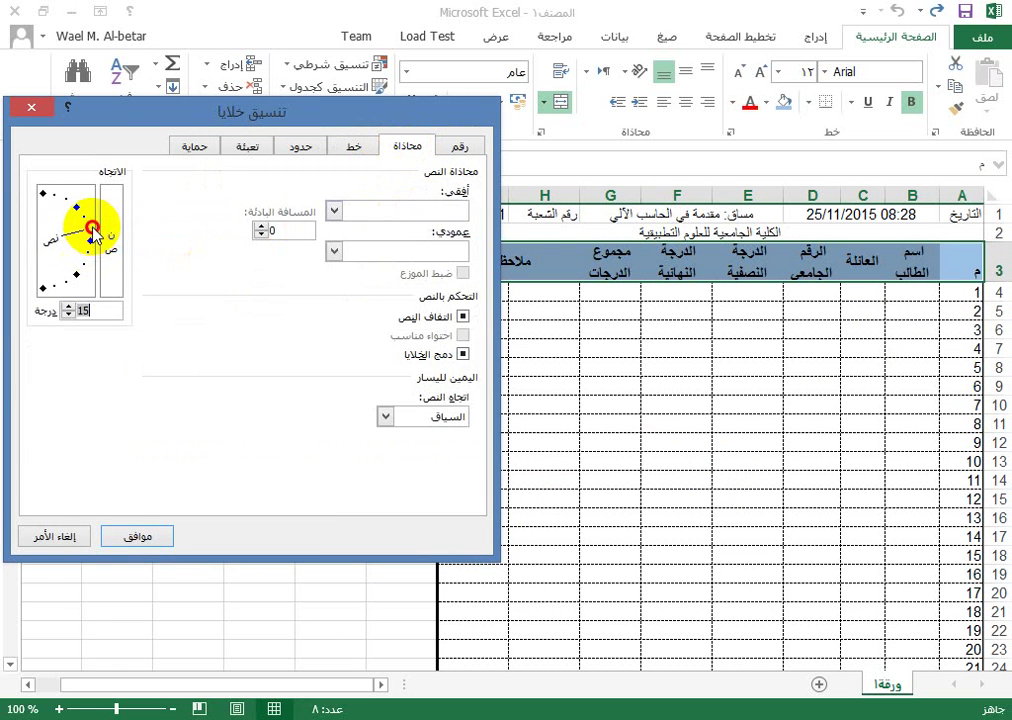
click(143, 537)
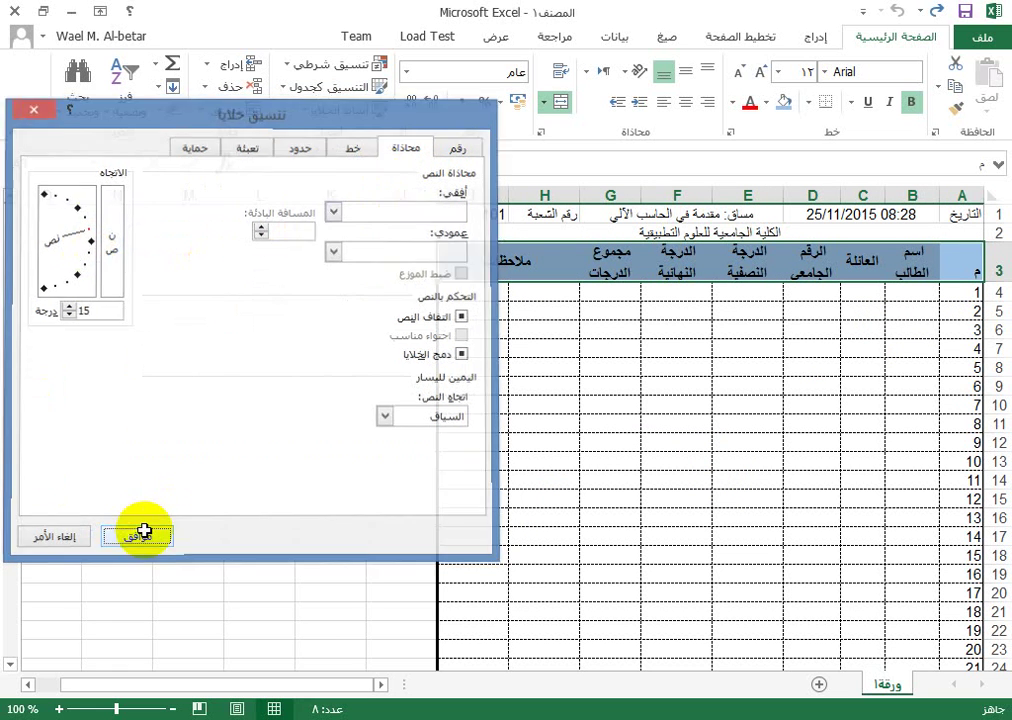
Widen columns B, C, D and E by auto-fitting them to their contents
click(904, 260)
double_click(885, 194)
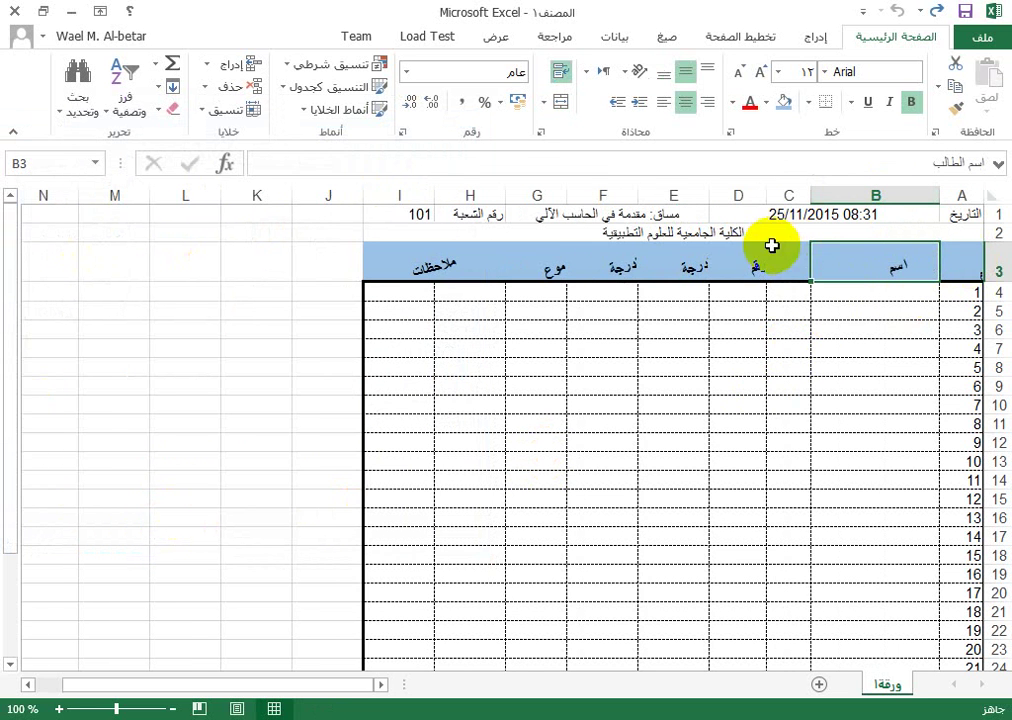
double_click(766, 192)
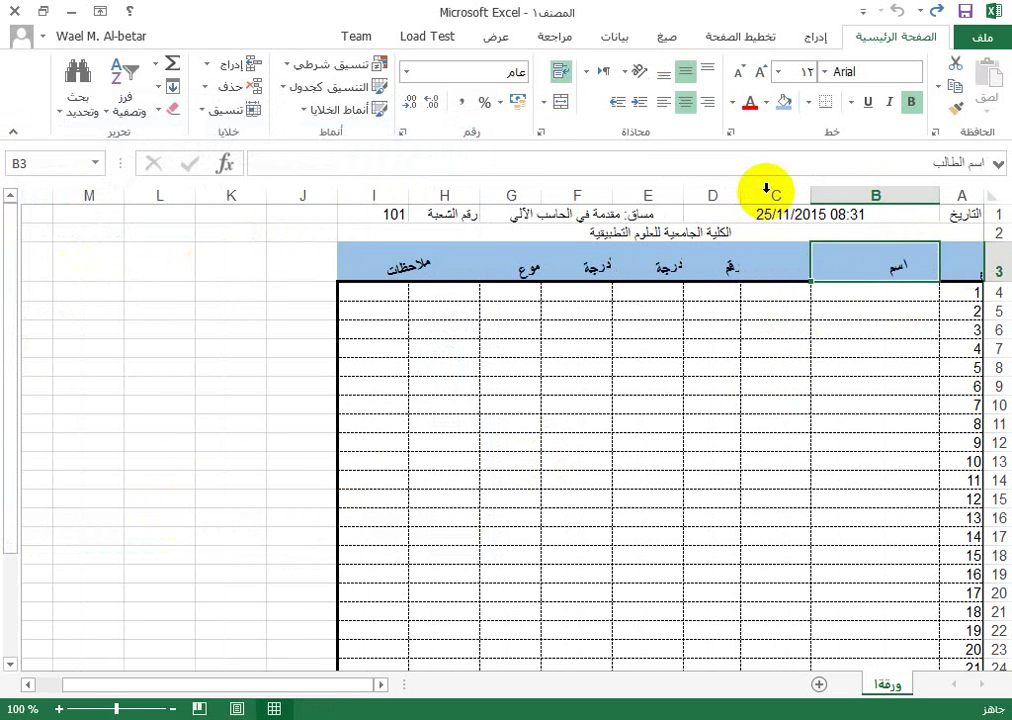
double_click(683, 193)
double_click(539, 192)
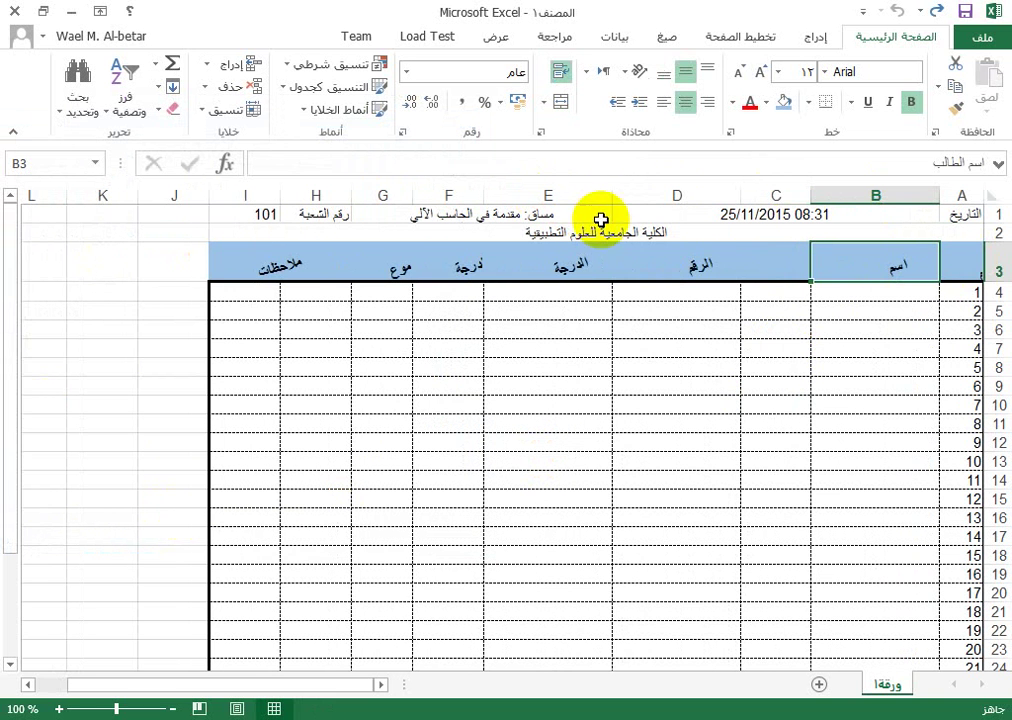
Try a much greater height for heading row 3 and undo the height change
drag(1000, 282, 1000, 411)
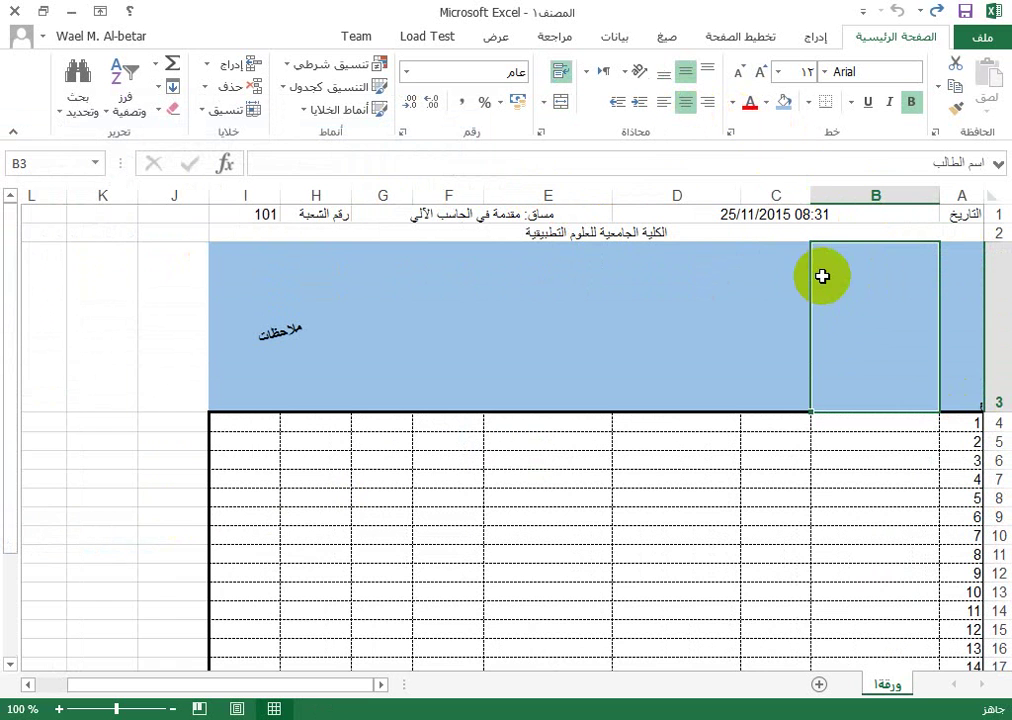
key(ctrl+z)
key(ctrl+z)
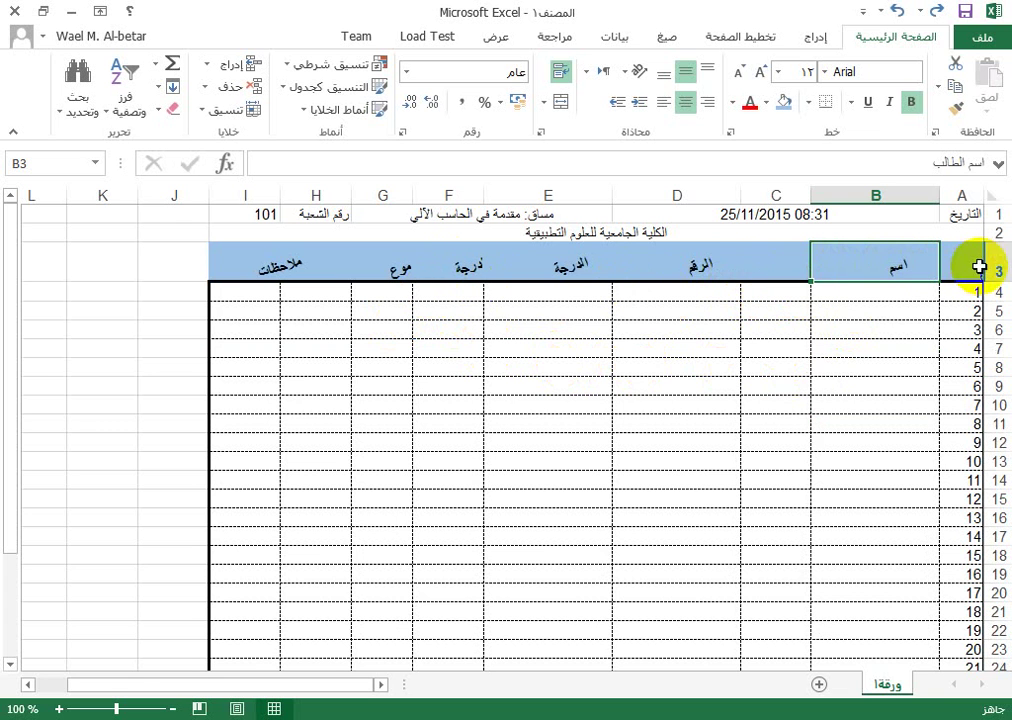
Set the text orientation of the table headings A3:I3 back to 0 degrees
drag(972, 263, 289, 282)
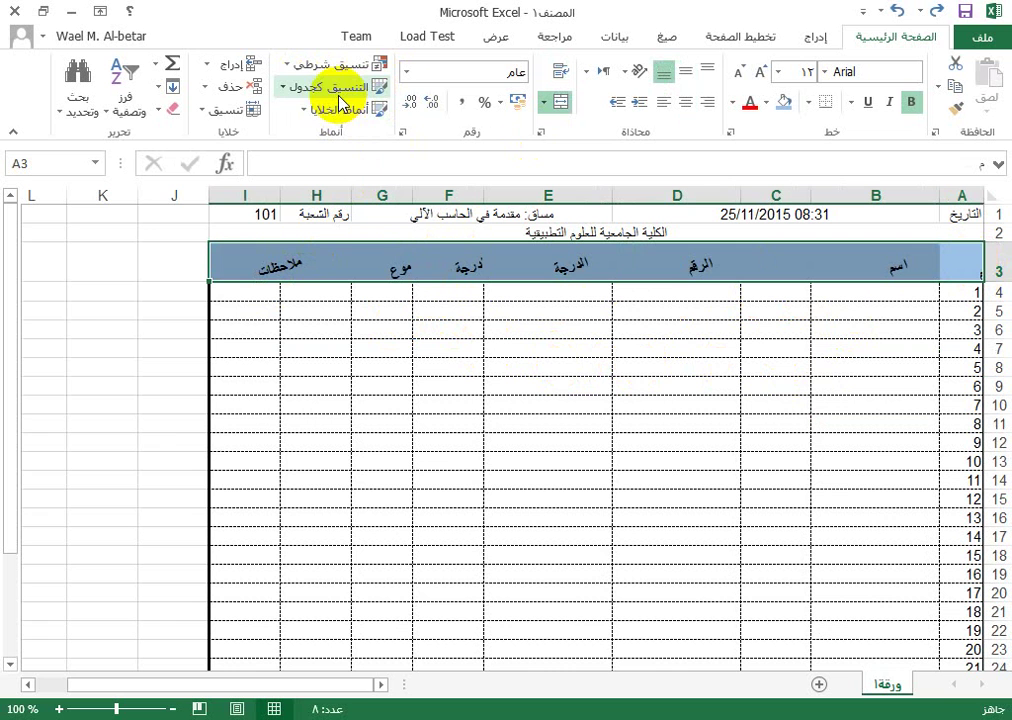
click(220, 109)
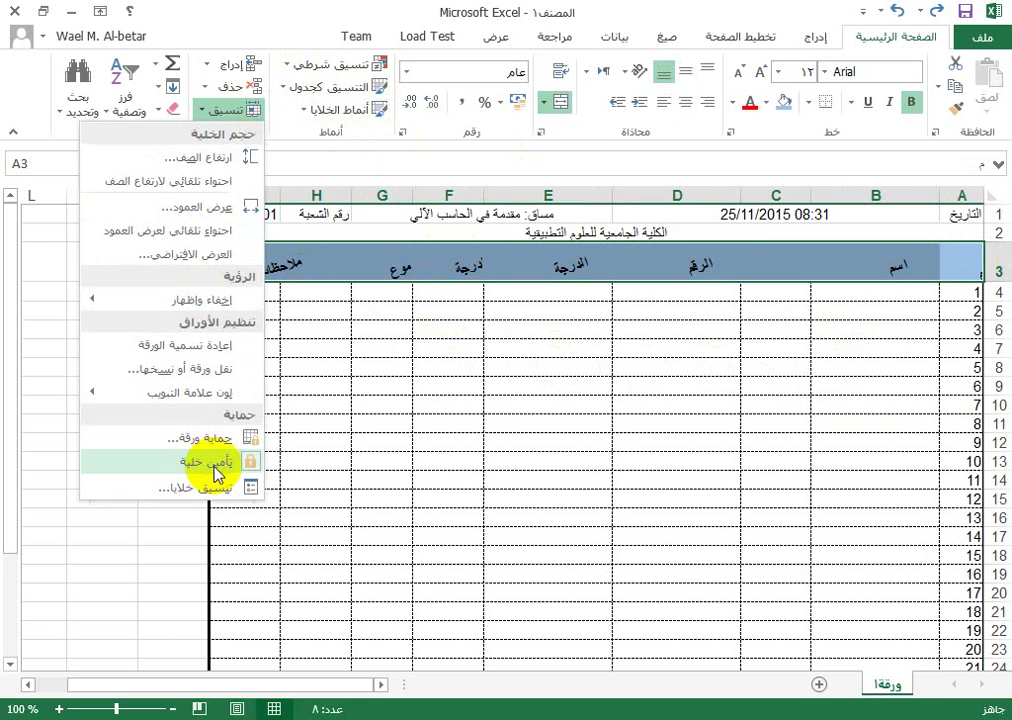
click(226, 494)
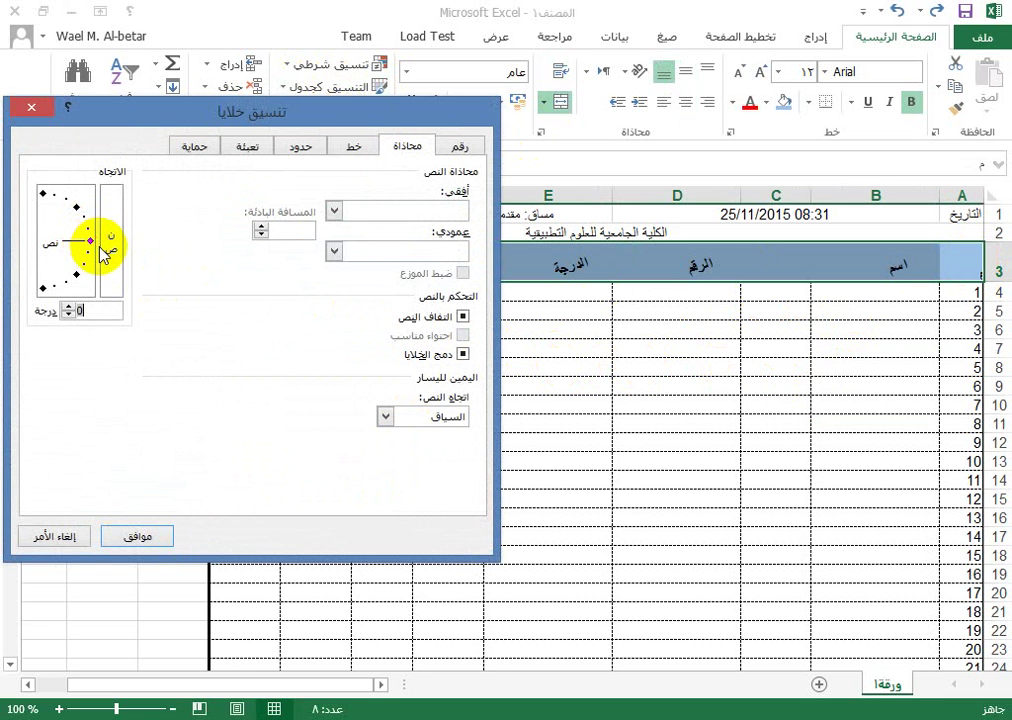
click(150, 538)
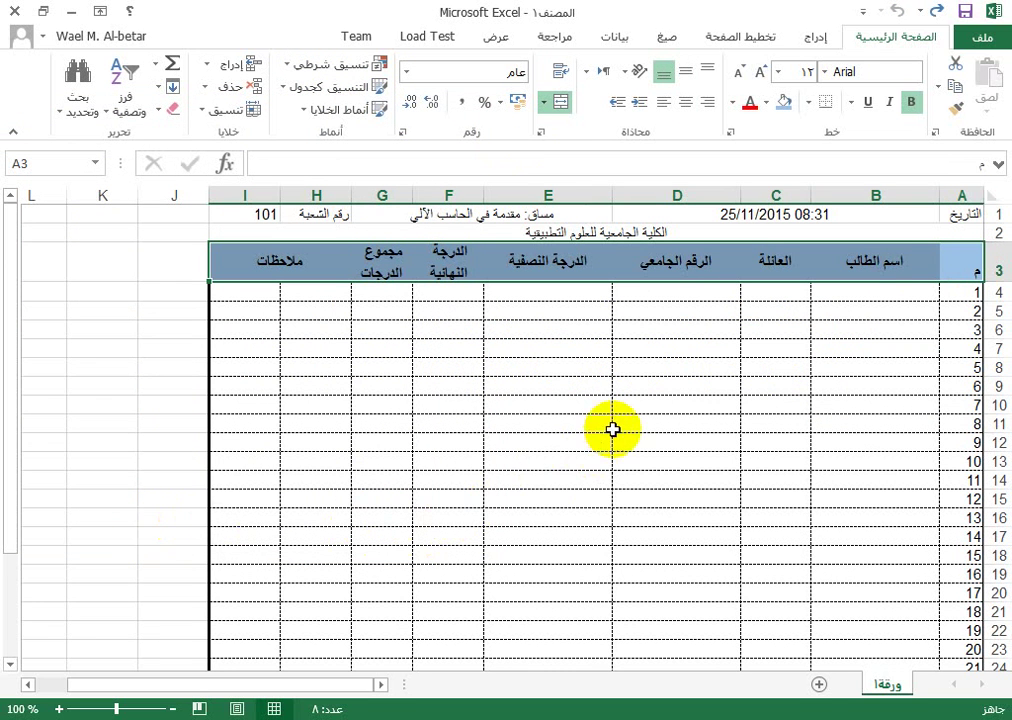
Color the text of the table headings A3:I3 with a dark blue theme color
click(731, 104)
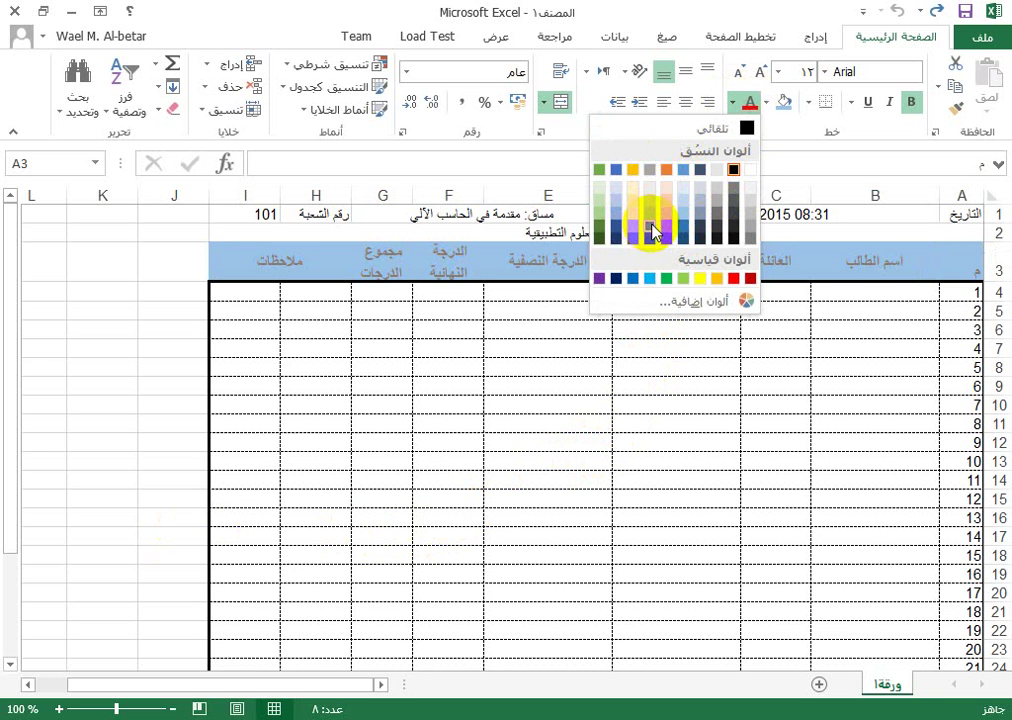
click(617, 233)
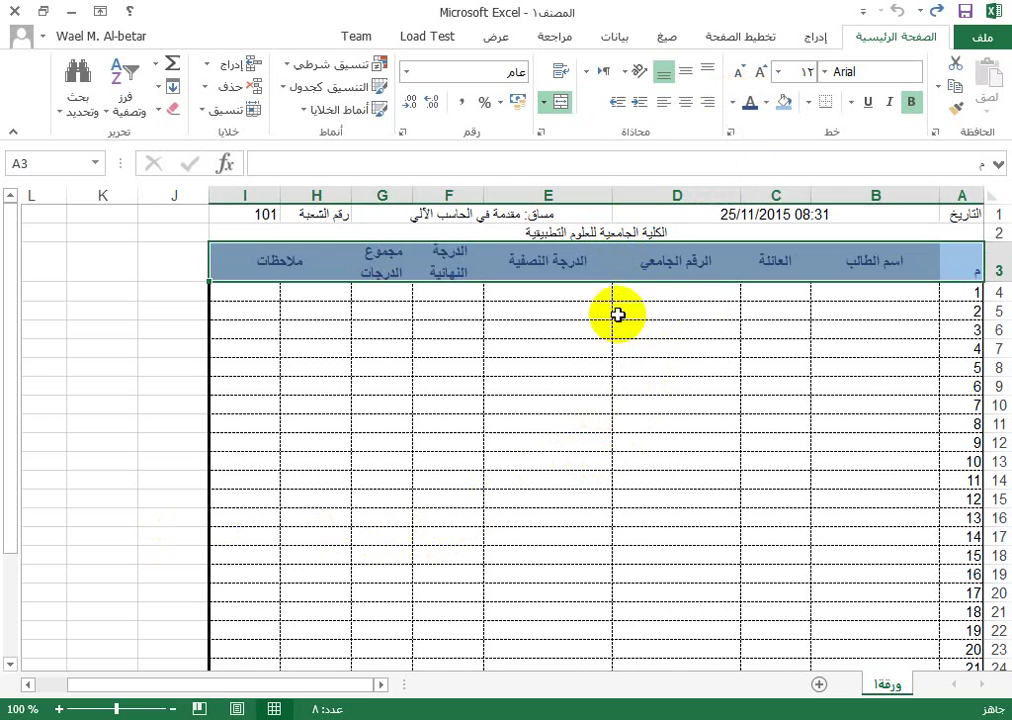
click(678, 289)
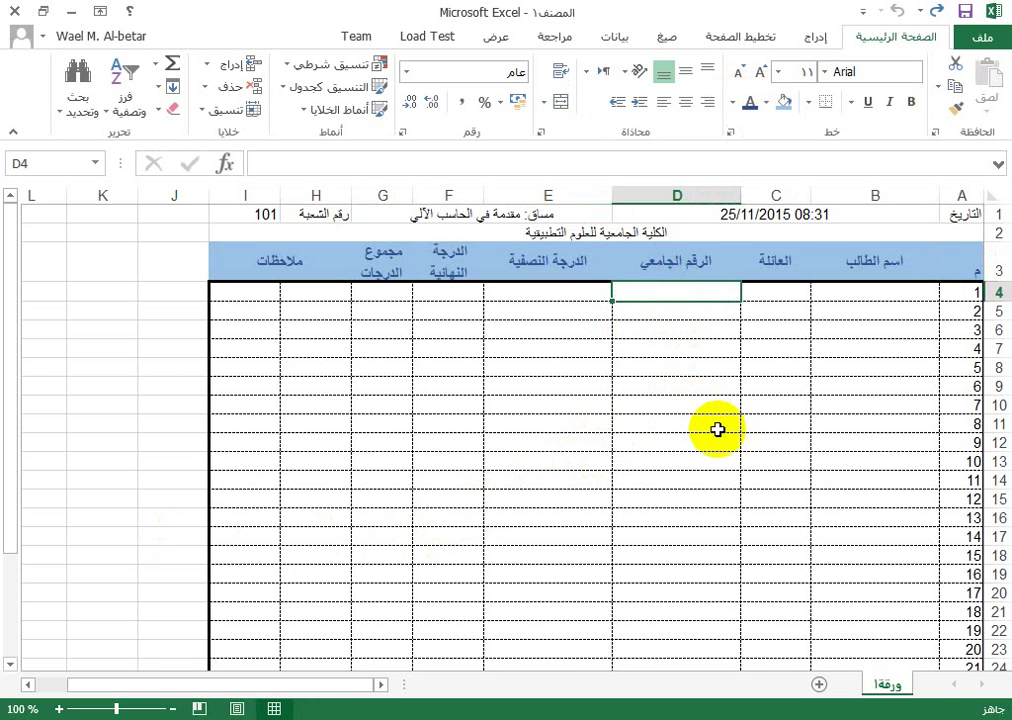
Enlarge the font of the merged college title in row 2 by four size increments
click(663, 235)
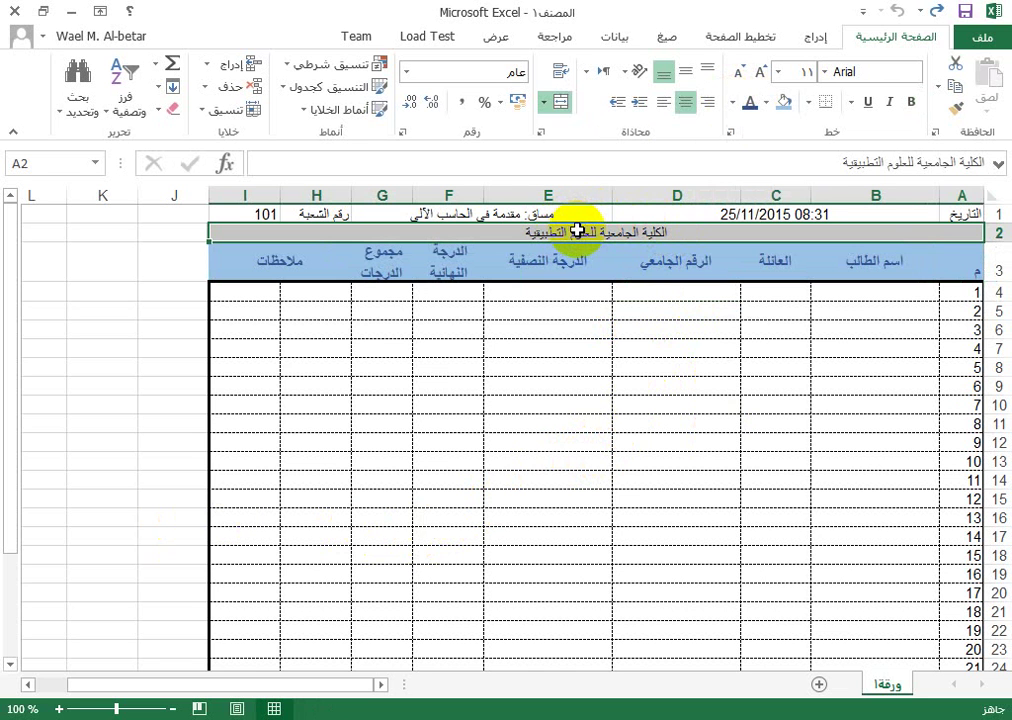
click(762, 72)
click(762, 72)
click(762, 72)
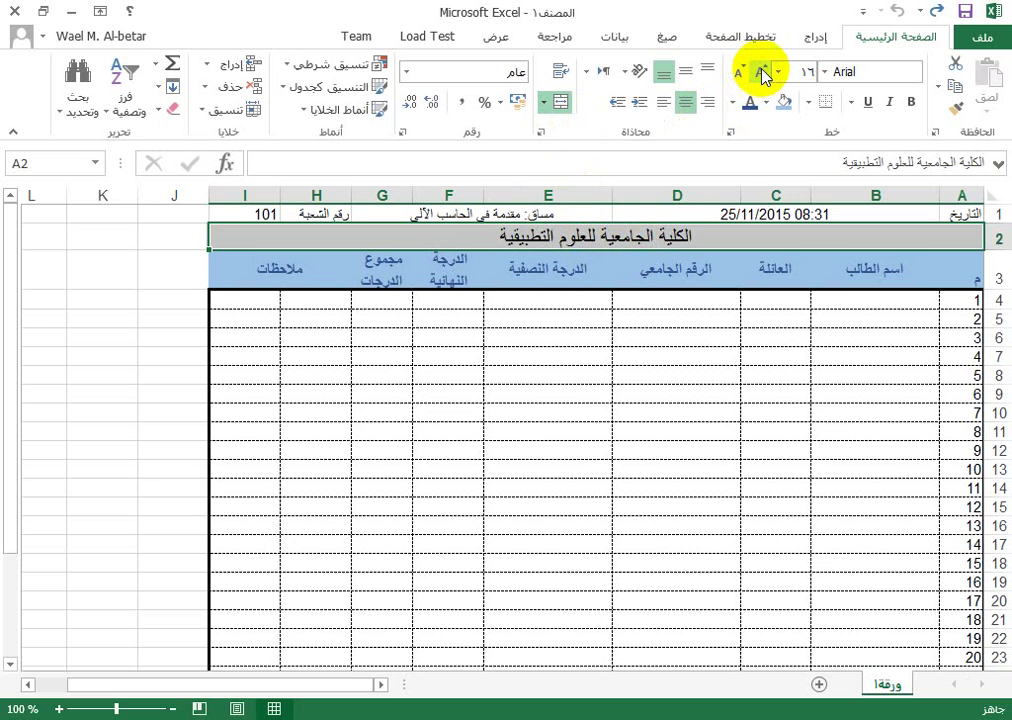
click(762, 72)
Increase the font size of the merged course title in E1:G1 to 16
click(555, 211)
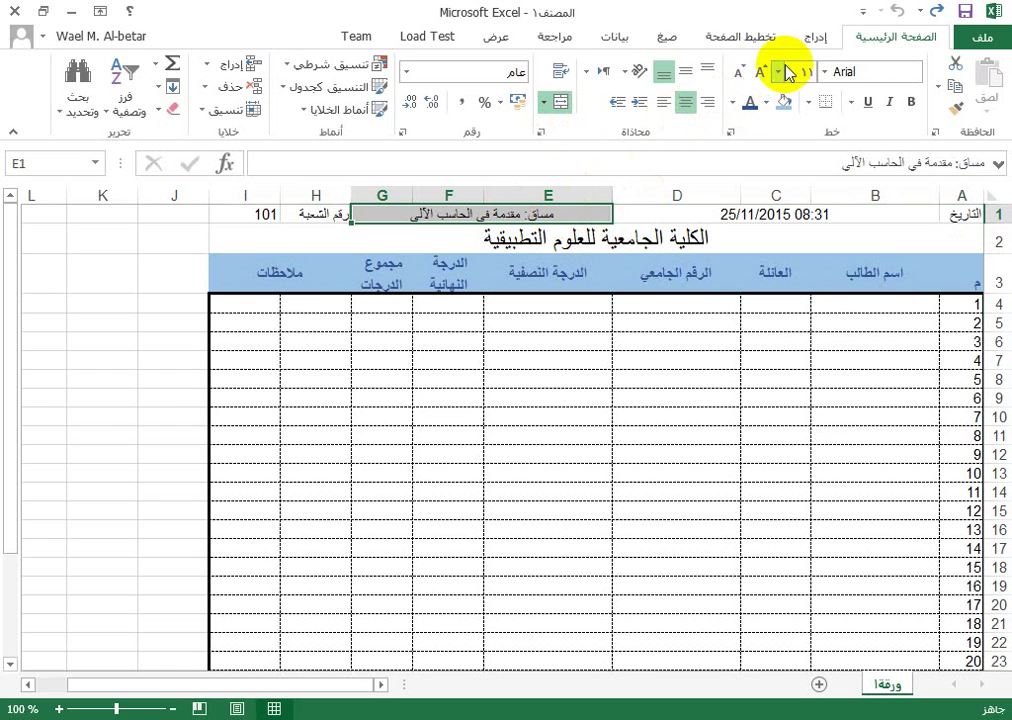
click(760, 72)
click(760, 72)
click(760, 72)
click(760, 72)
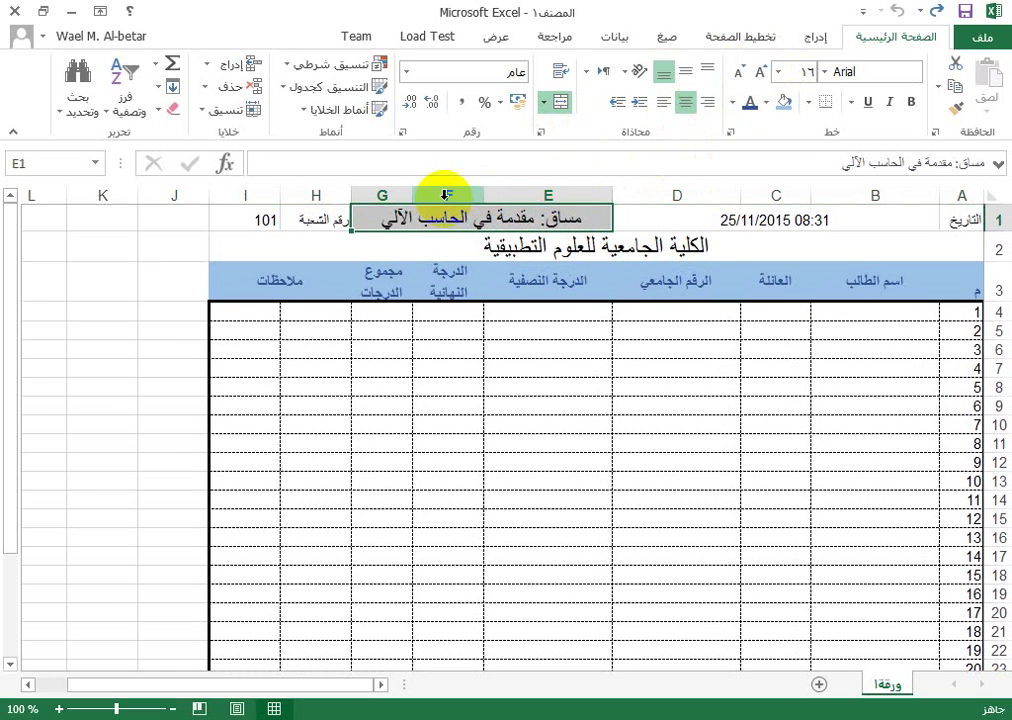
Try a much narrower column D and undo the width change
drag(264, 214, 583, 210)
click(673, 212)
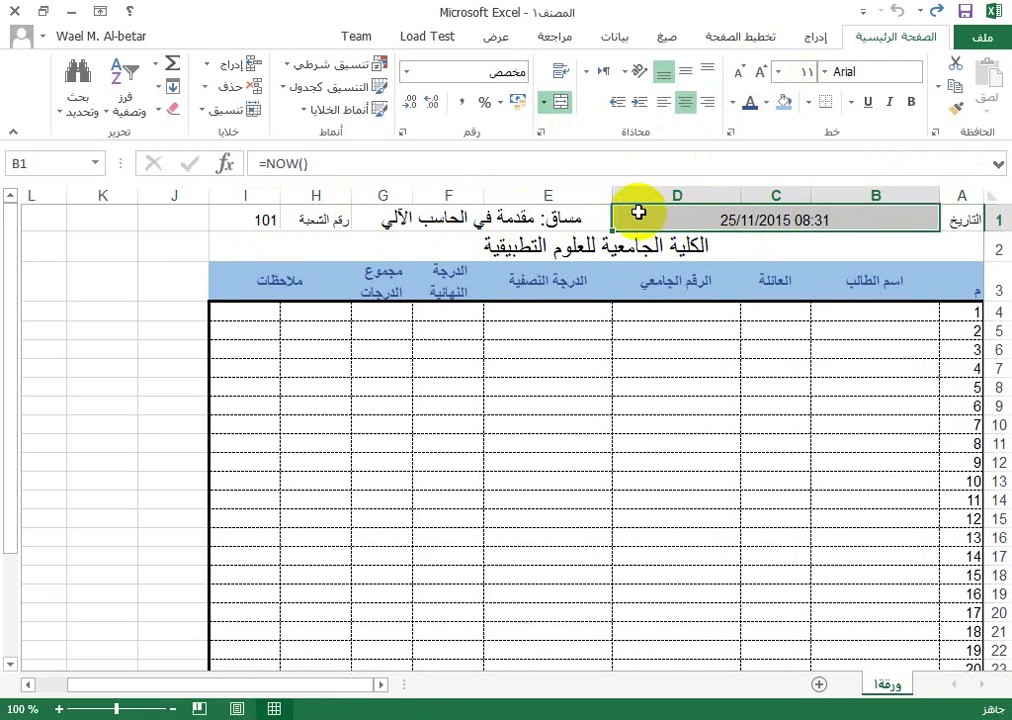
drag(612, 194, 673, 208)
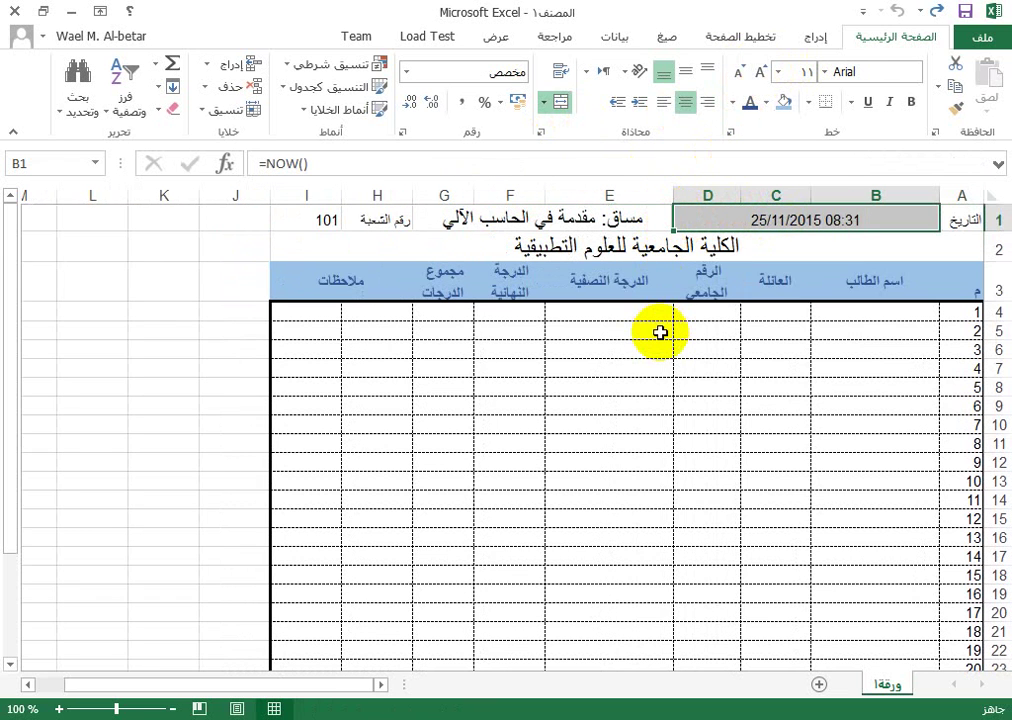
key(ctrl+z)
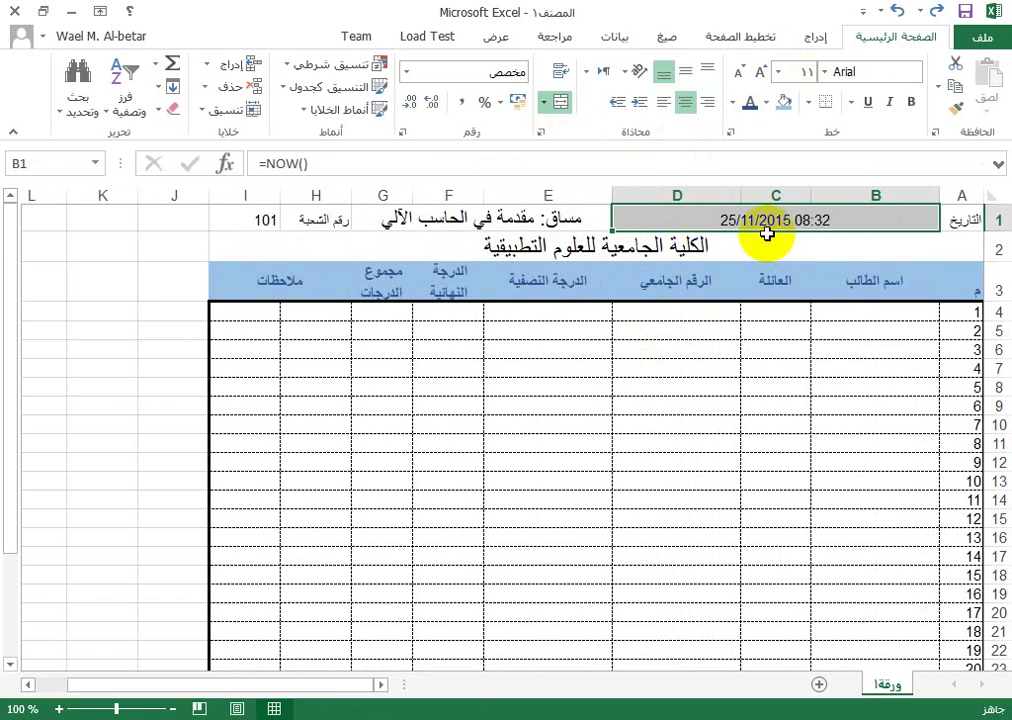
Narrow column D moderately, keeping its heading الرقم الجامعي on one line
drag(610, 196, 660, 198)
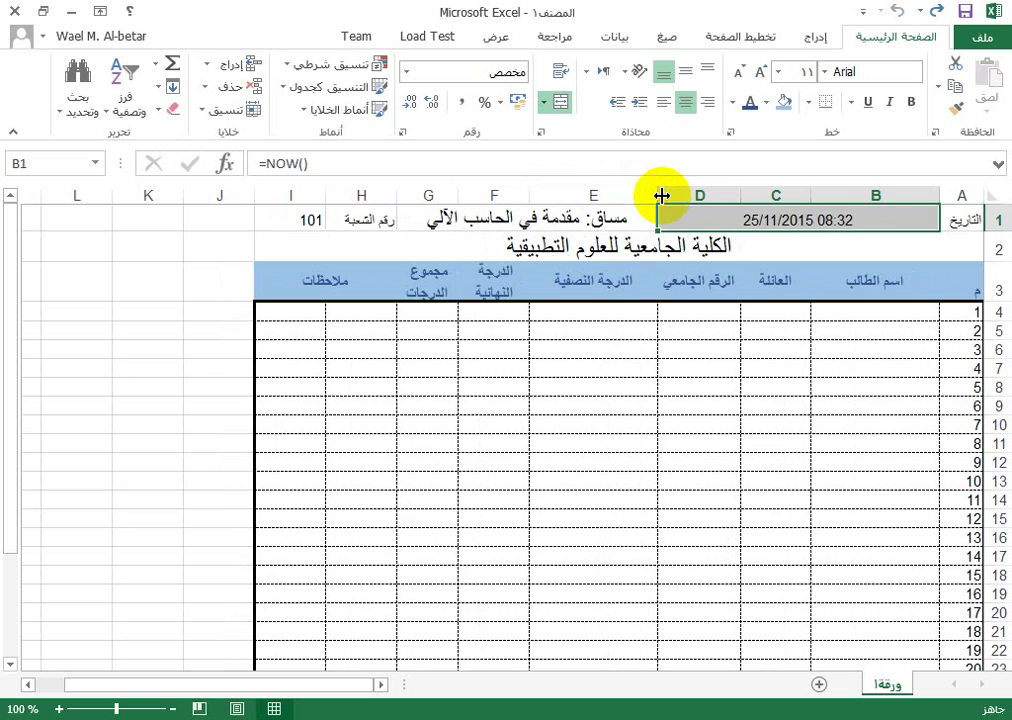
click(775, 311)
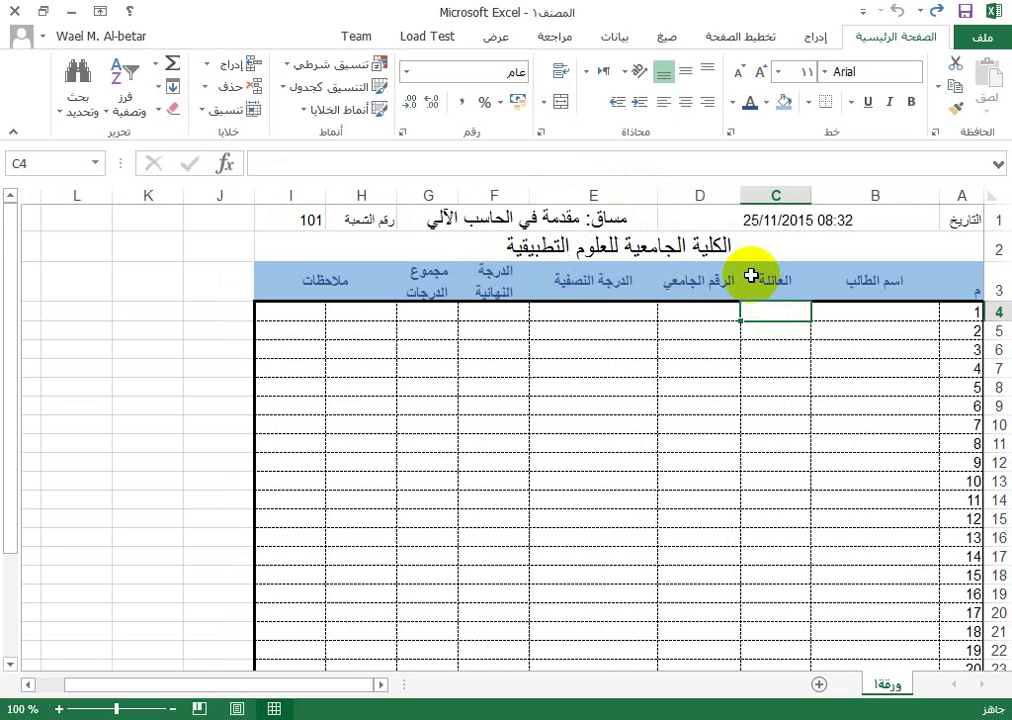